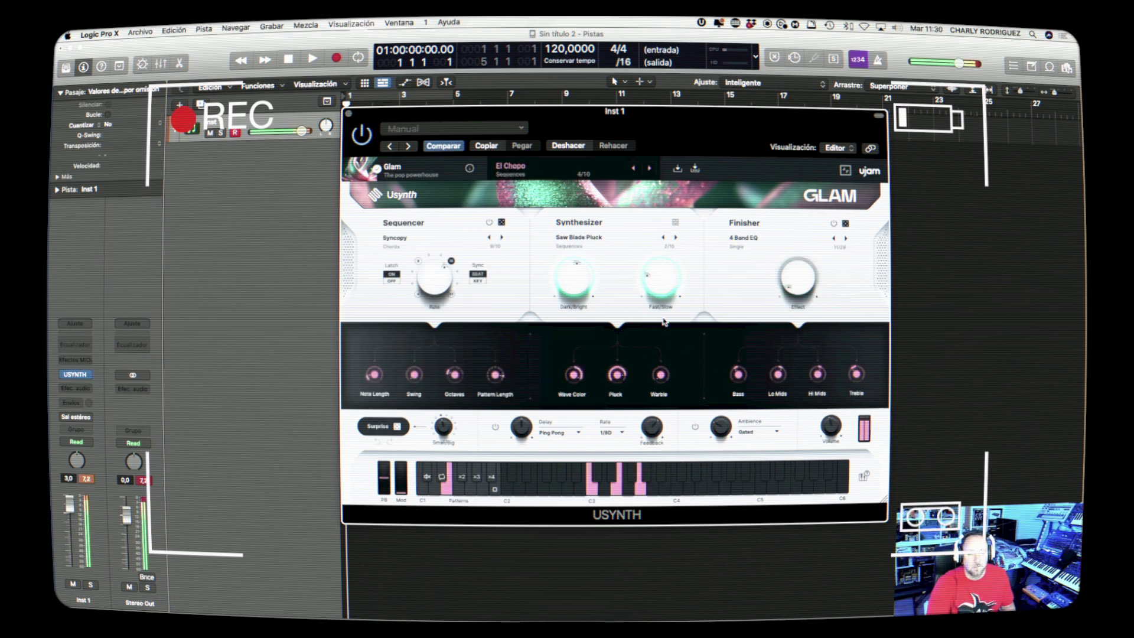
drag(657, 273, 656, 254)
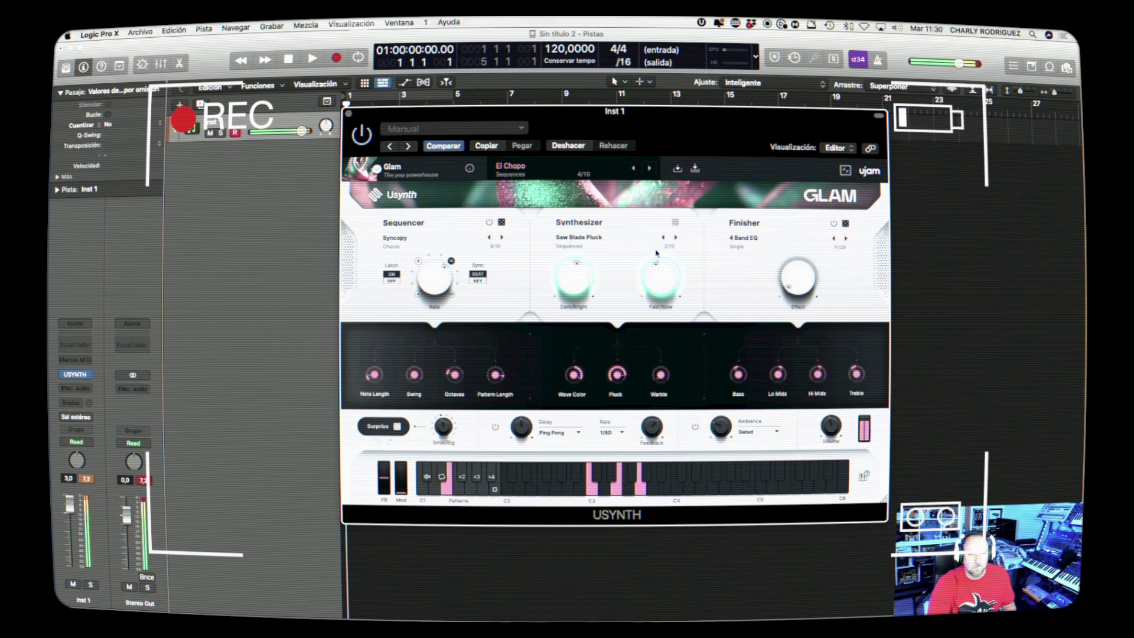
key(space)
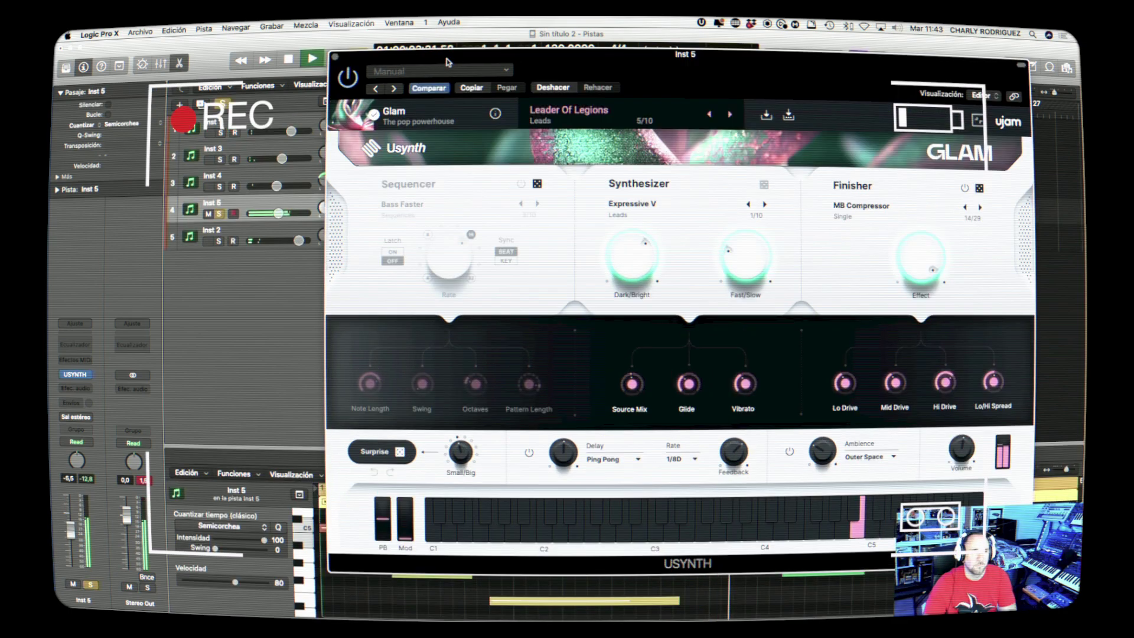
- Move the Usynth window clear of the track list, select track Inst 4 and open its Usynth instrument
drag(446, 58, 587, 111)
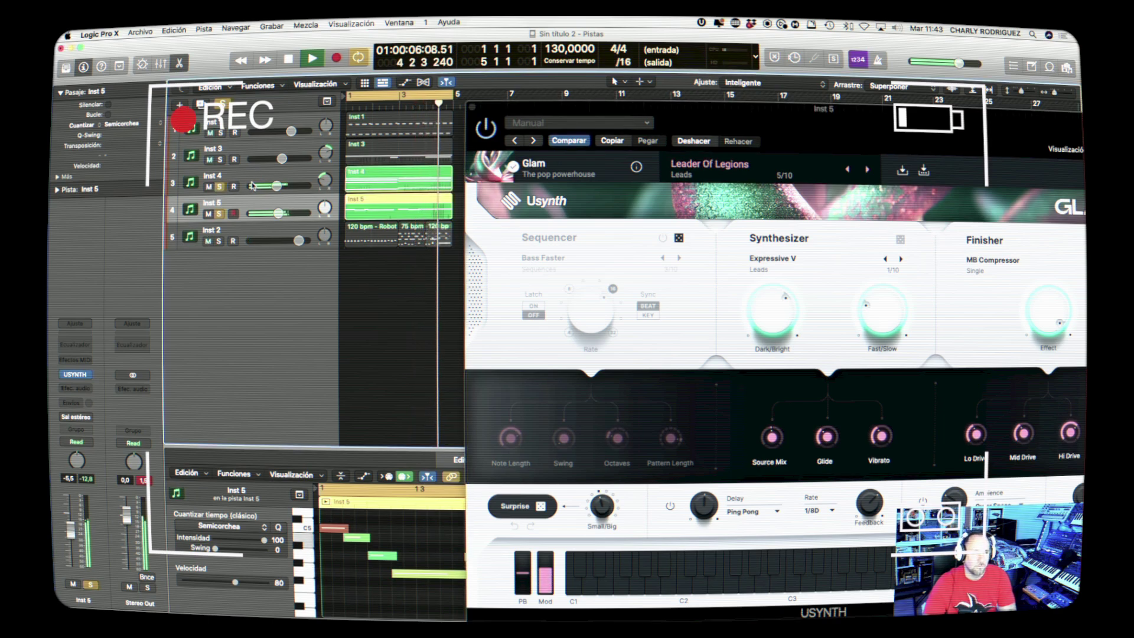
click(219, 187)
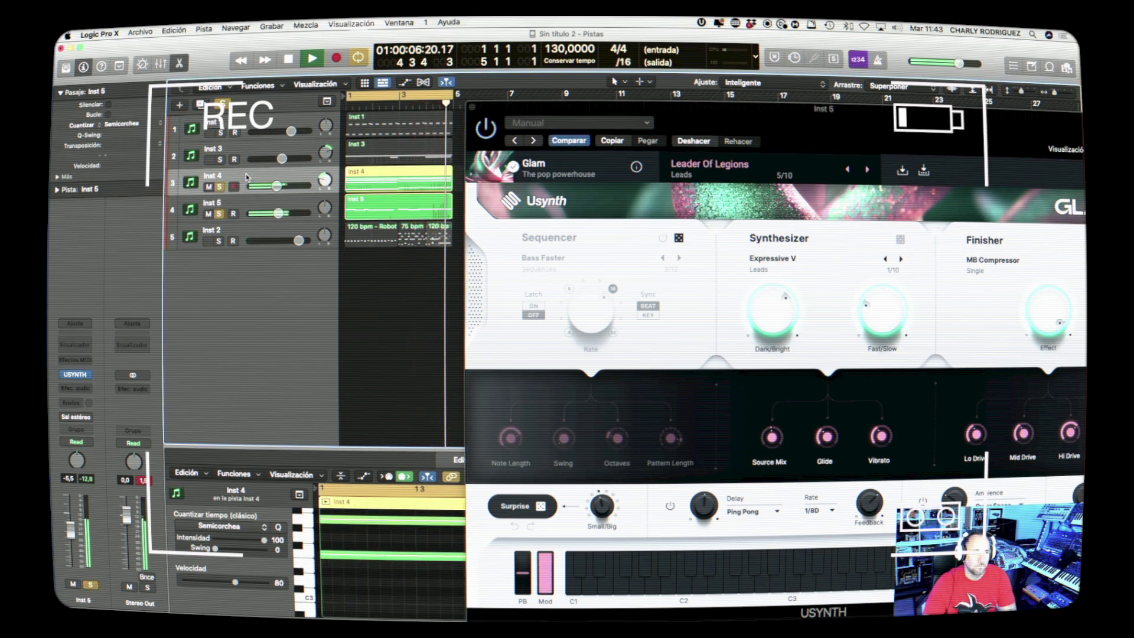
click(76, 376)
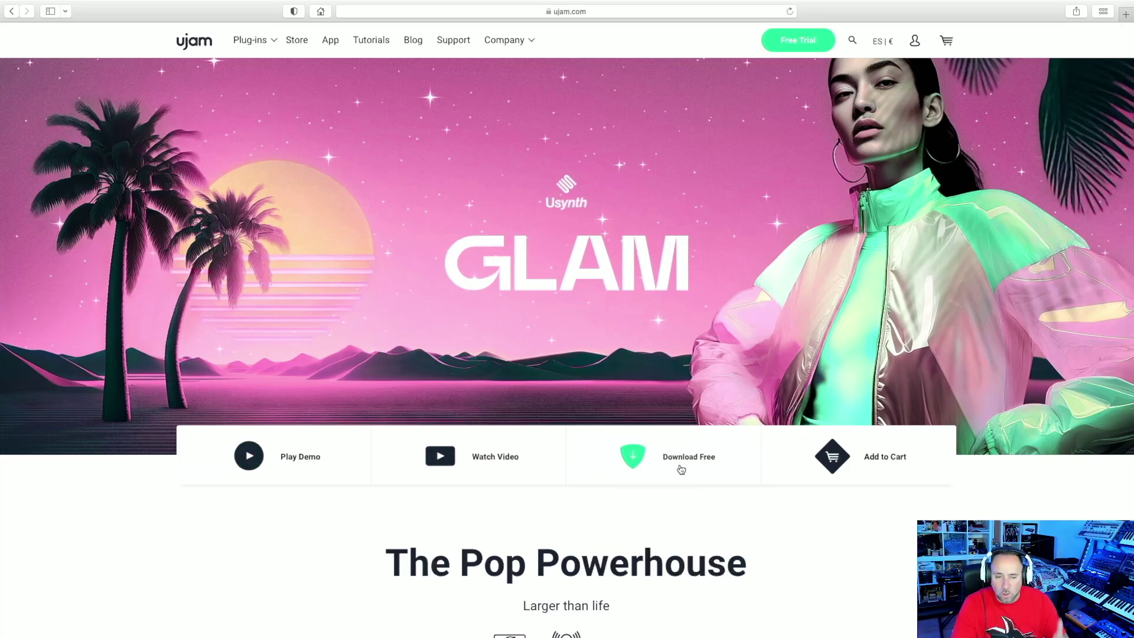
- Examine the Usynth GLAM product page on ujam.com, from its overview and contents to the feature descriptions
scroll(681, 498, down, 9)
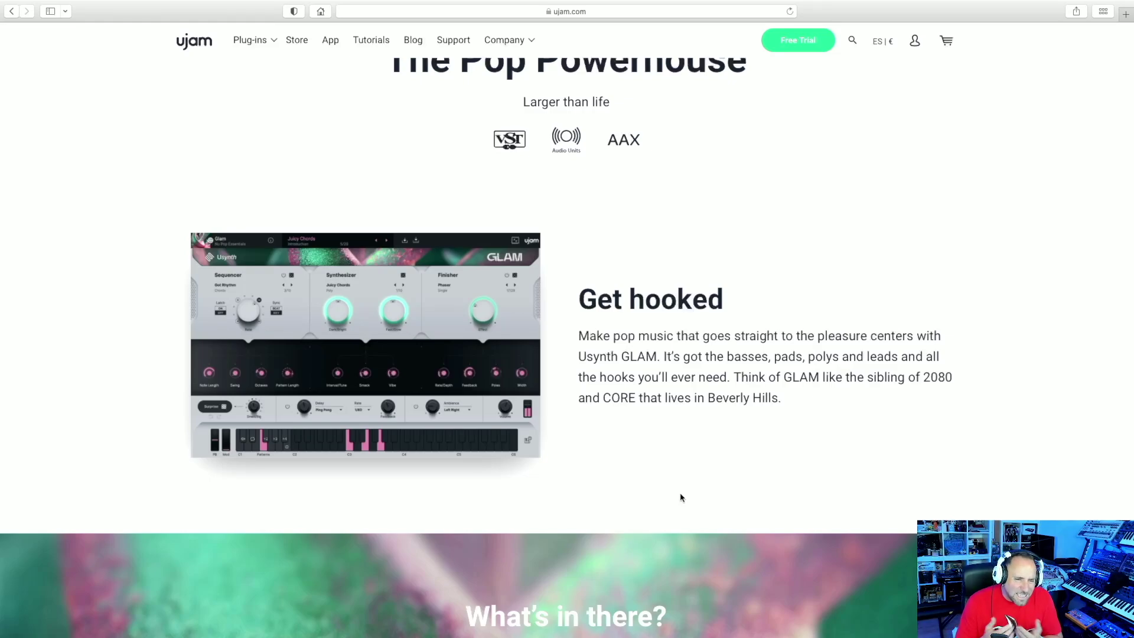
scroll(680, 498, down, 8)
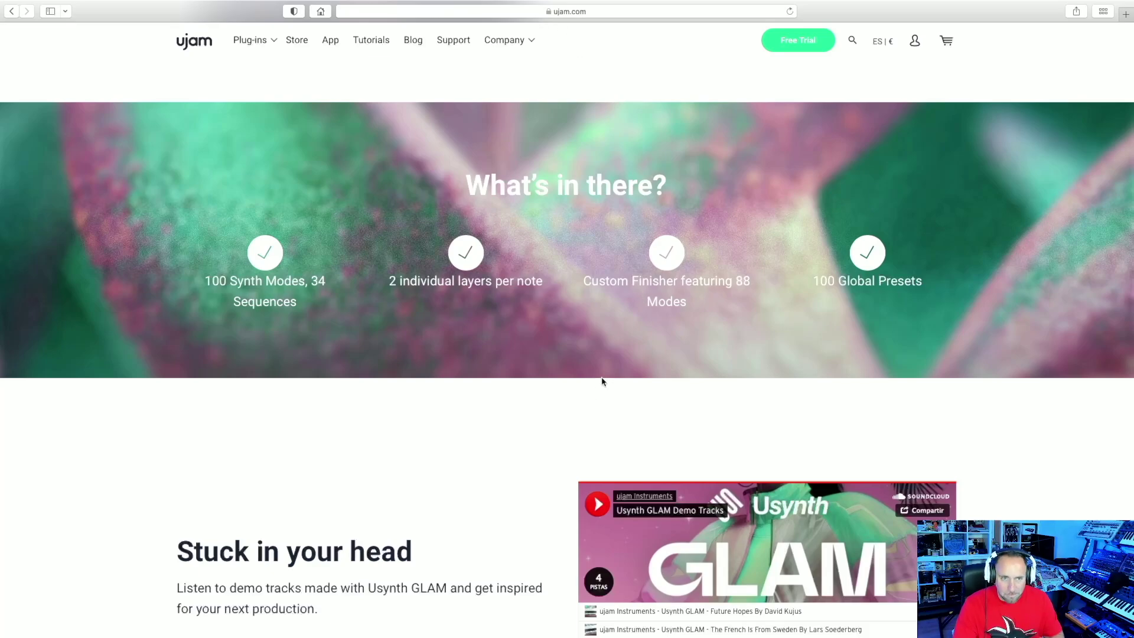
scroll(602, 378, down, 15)
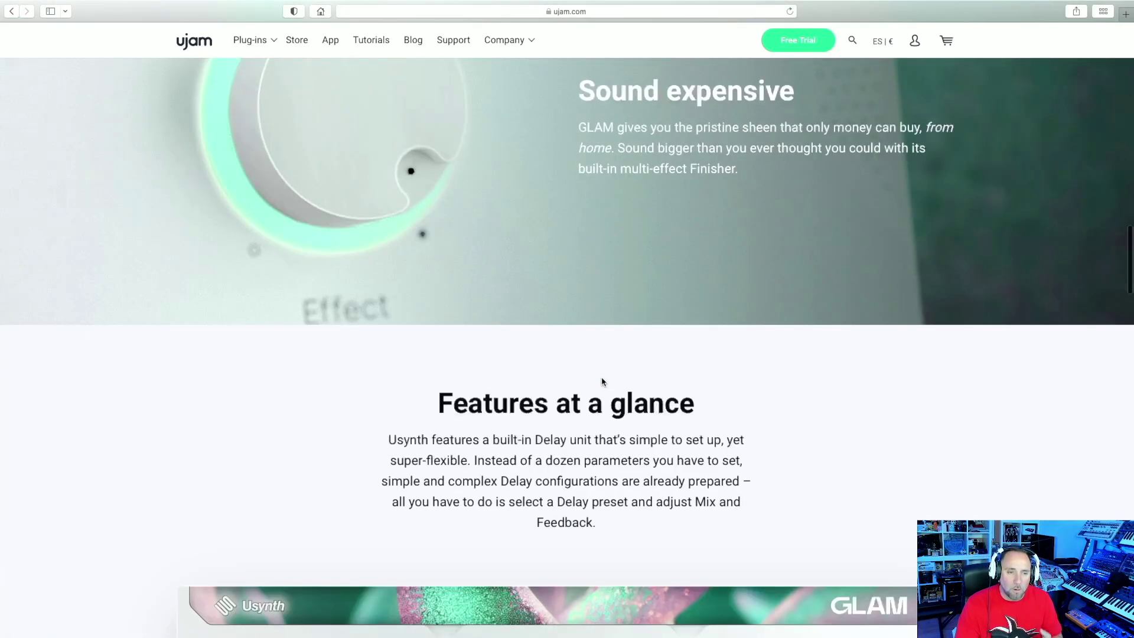
scroll(602, 378, up, 7)
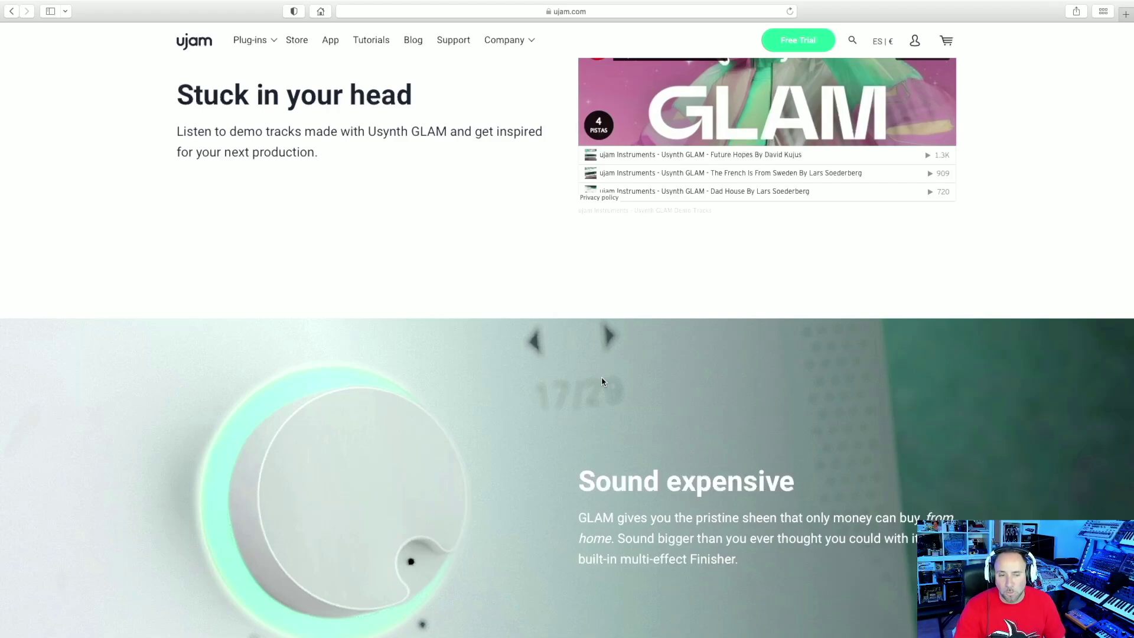
scroll(602, 379, down, 2)
scroll(507, 434, down, 5)
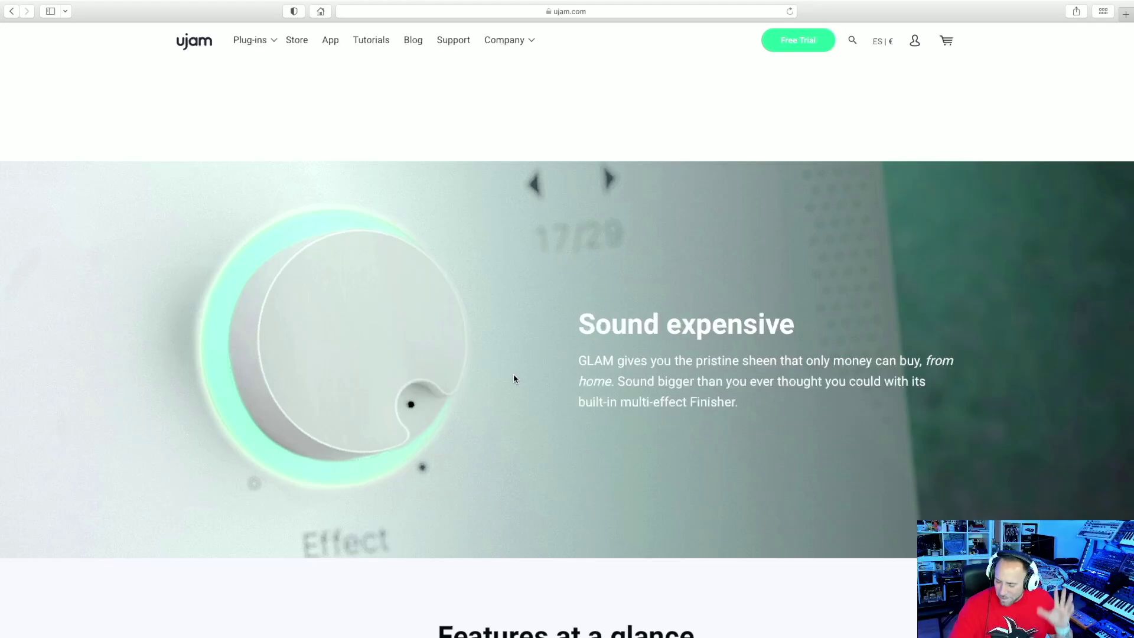
scroll(514, 379, down, 15)
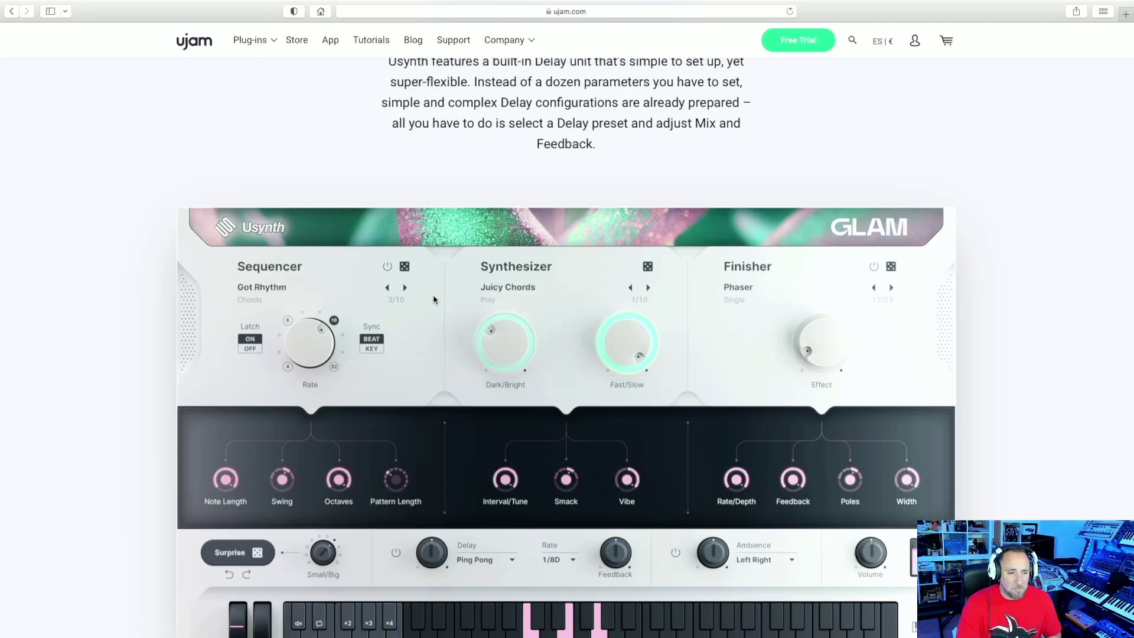
scroll(434, 298, down, 10)
scroll(431, 295, down, 6)
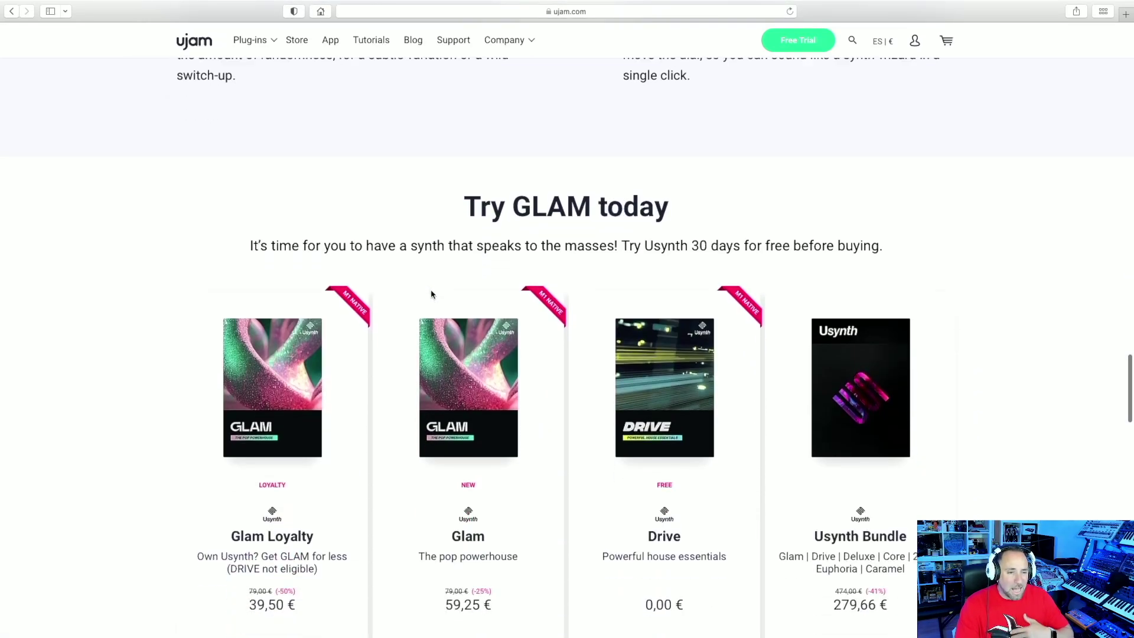
- Review the GLAM purchase options and the system requirements and plug-in formats under The hard facts
scroll(431, 294, down, 3)
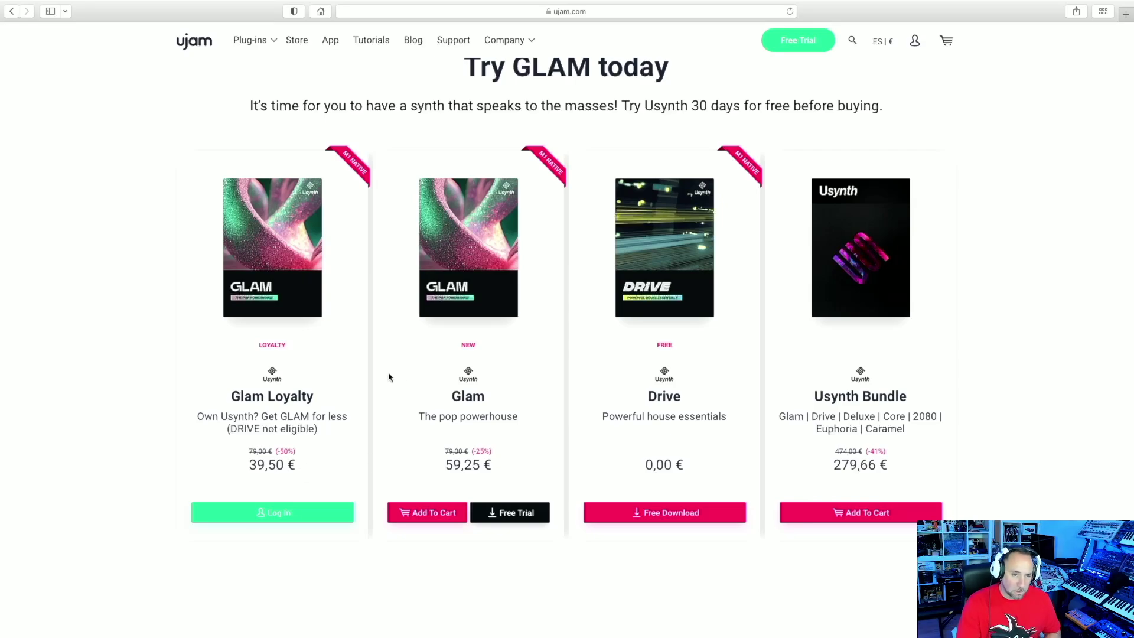
scroll(413, 384, down, 15)
scroll(443, 387, up, 2)
scroll(461, 390, down, 1)
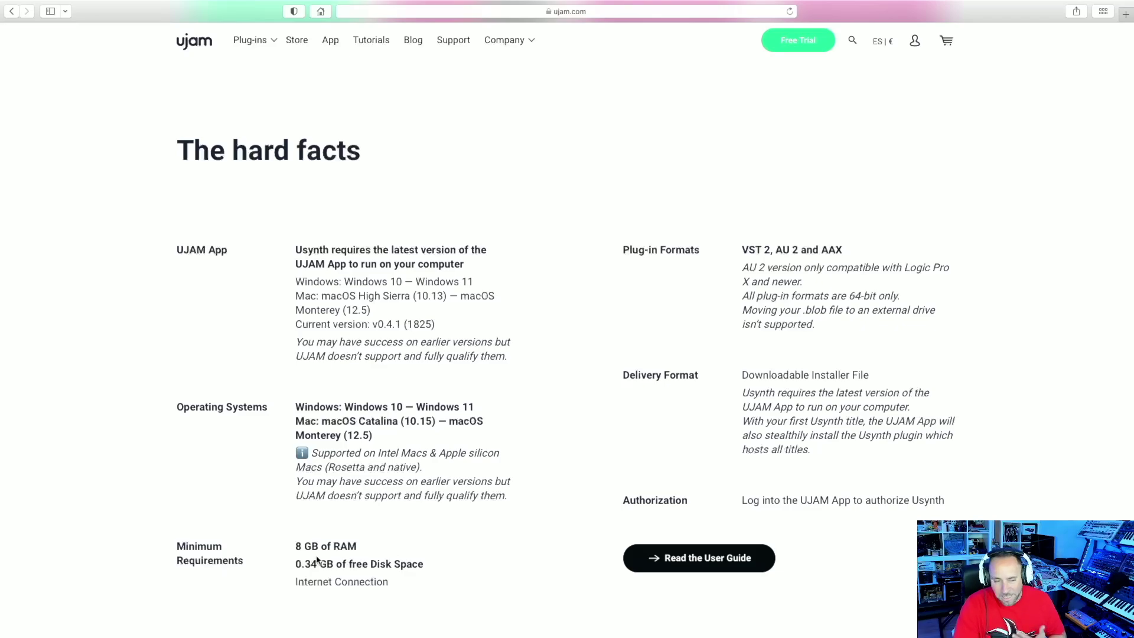
scroll(592, 410, up, 3)
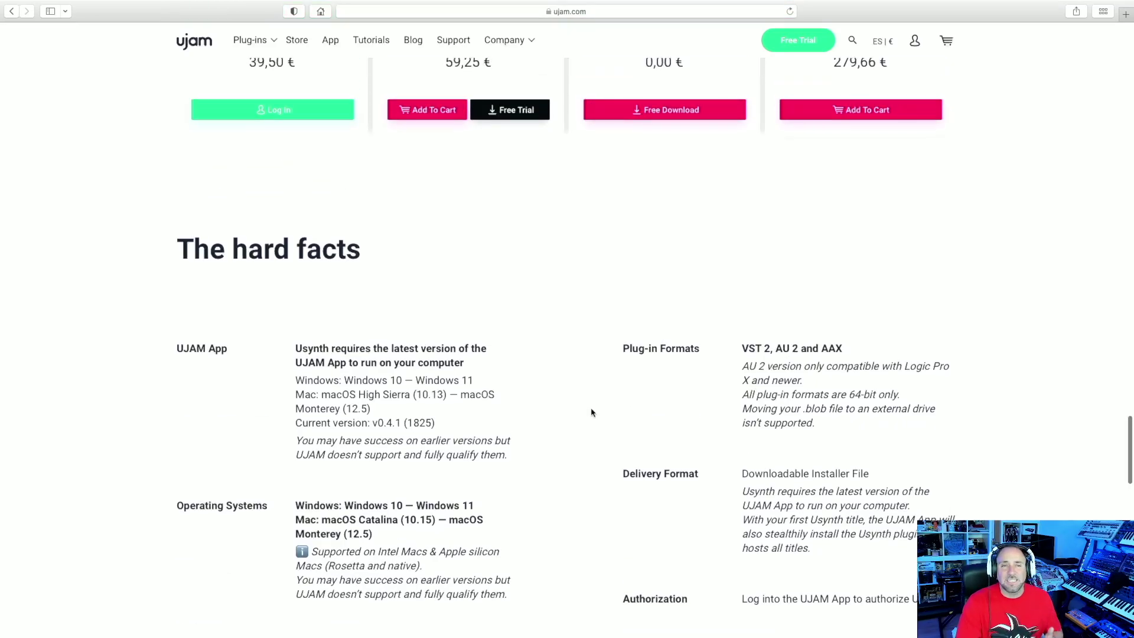
- List the Usynth plug-ins in the site's plug-in catalogue and choose Glam
scroll(592, 411, up, 15)
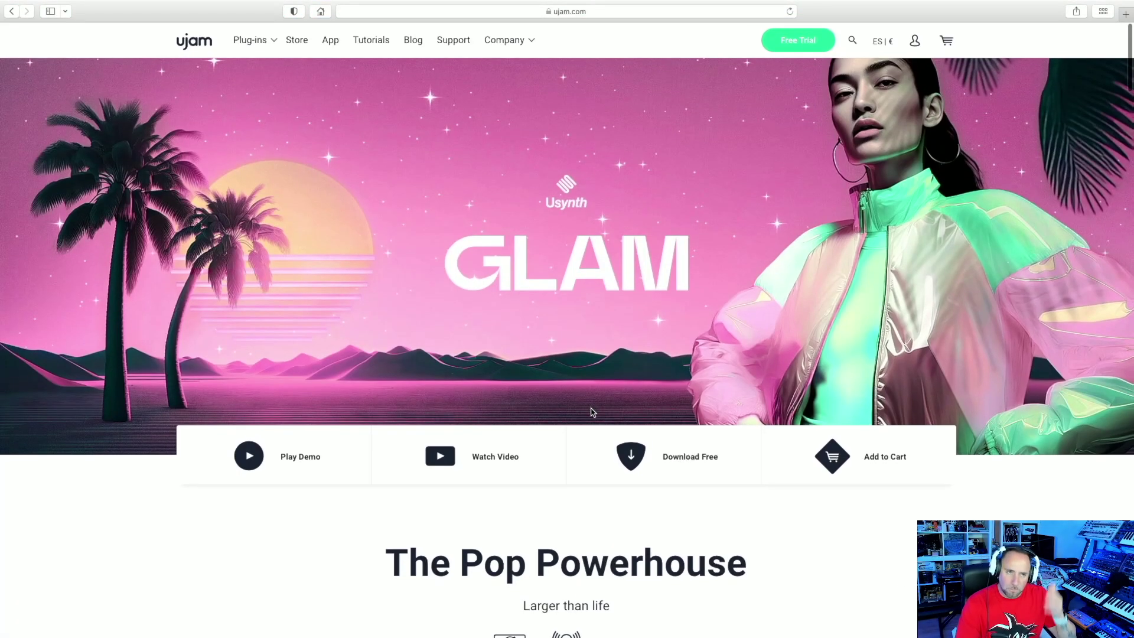
click(264, 40)
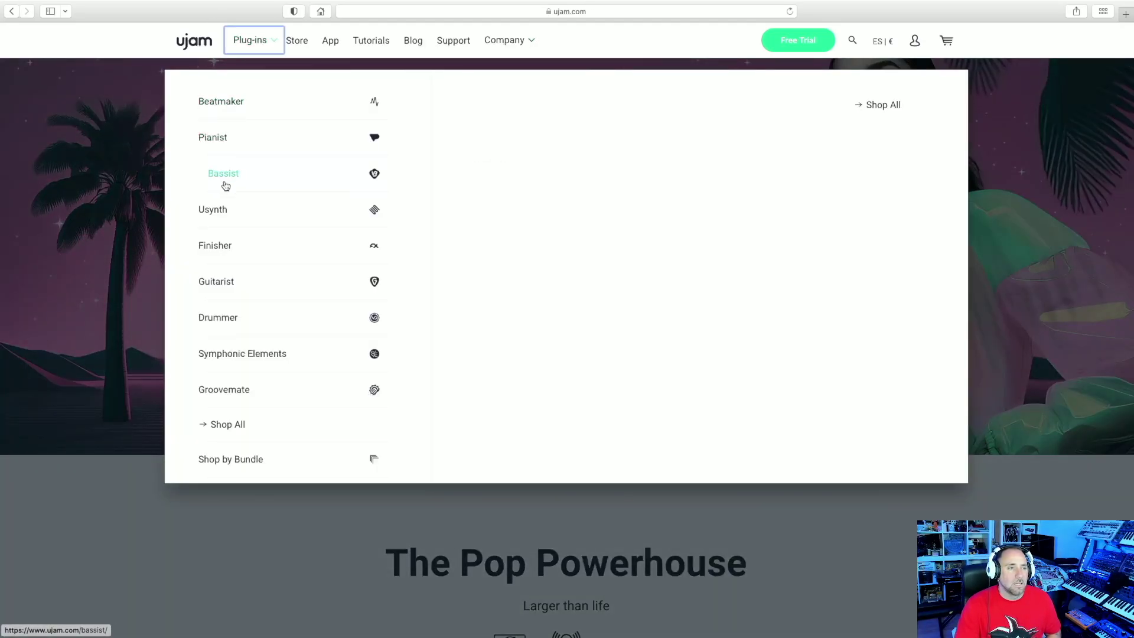
mouse_move(229, 212)
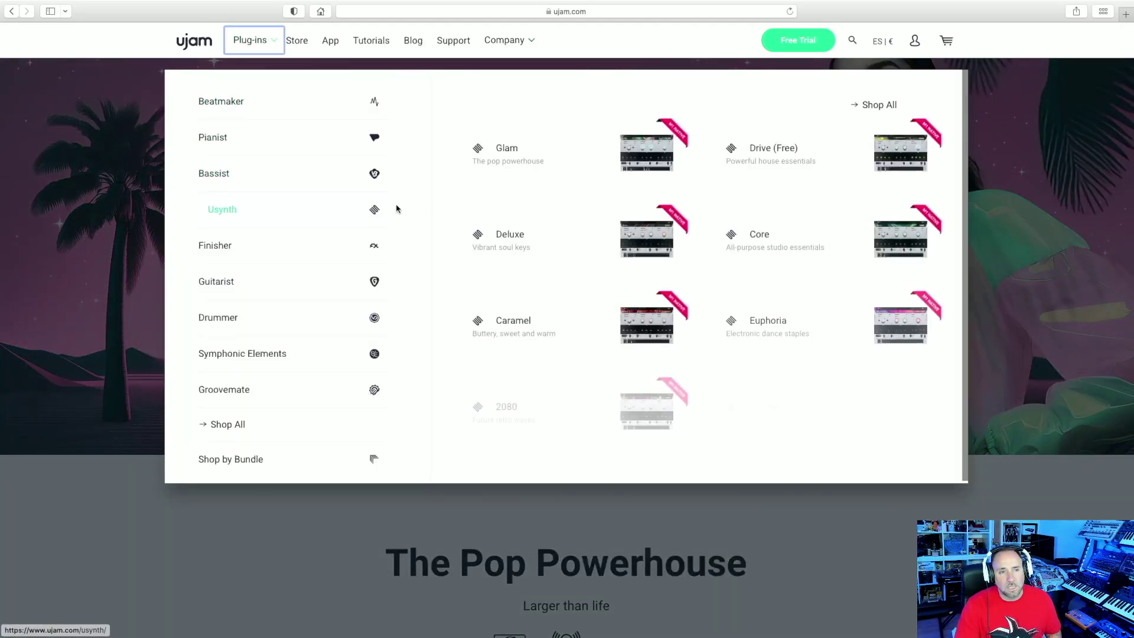
click(555, 149)
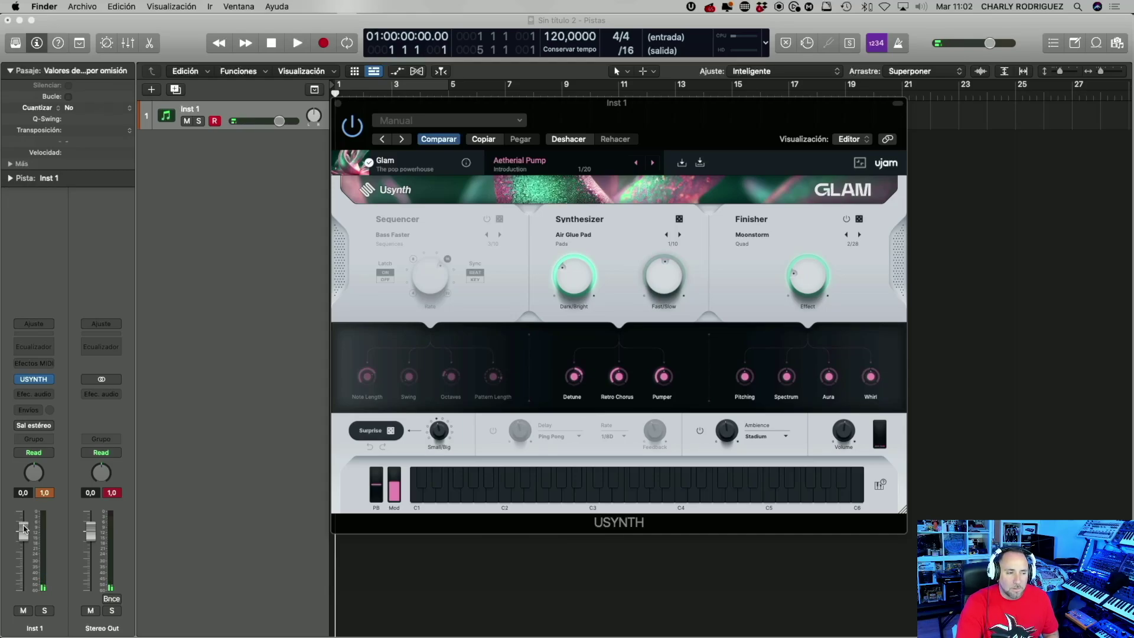
- Switch to Logic Pro X and raise the Inst 1 channel volume to 3.0 dB
drag(23, 527, 22, 510)
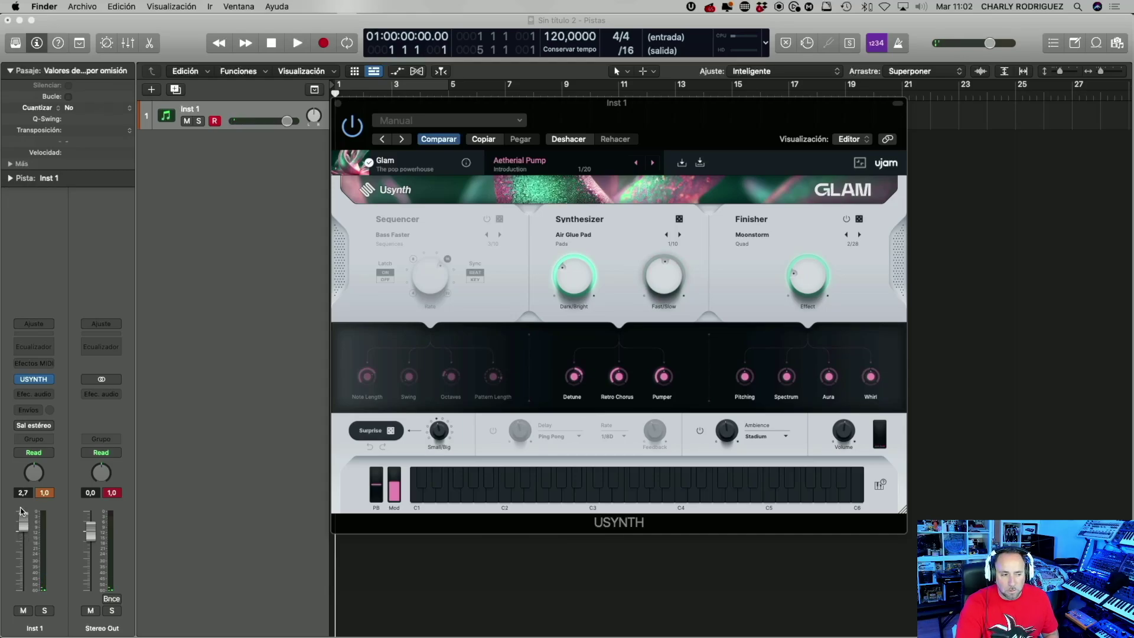
click(22, 511)
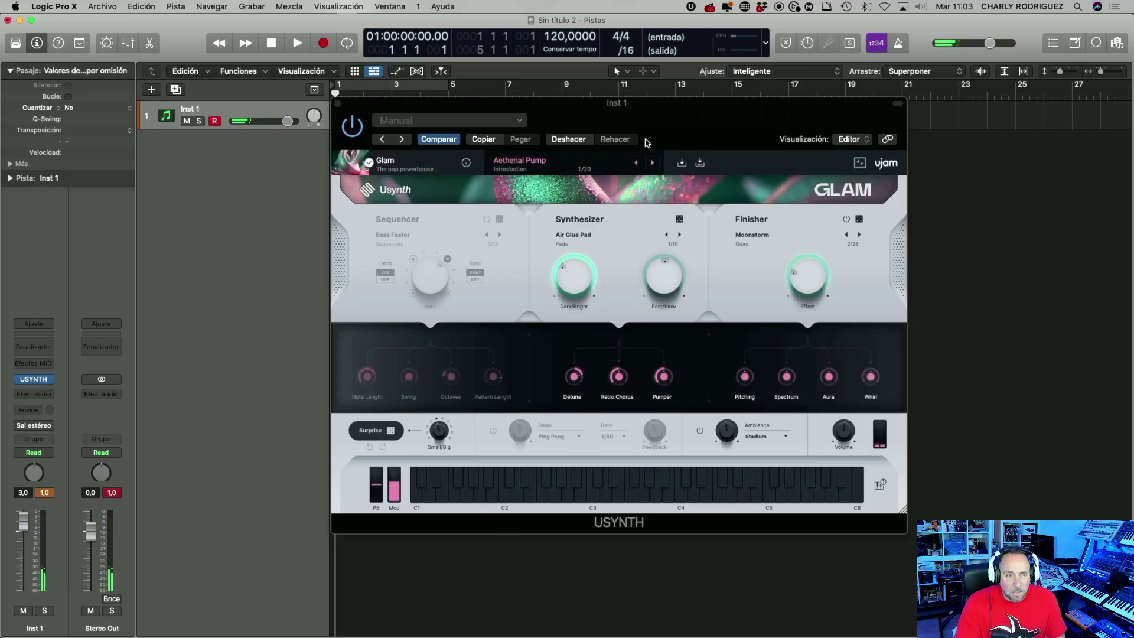
- Examine the Factory, User and All preset lists in Glam's preset browser, and close the browser
click(403, 159)
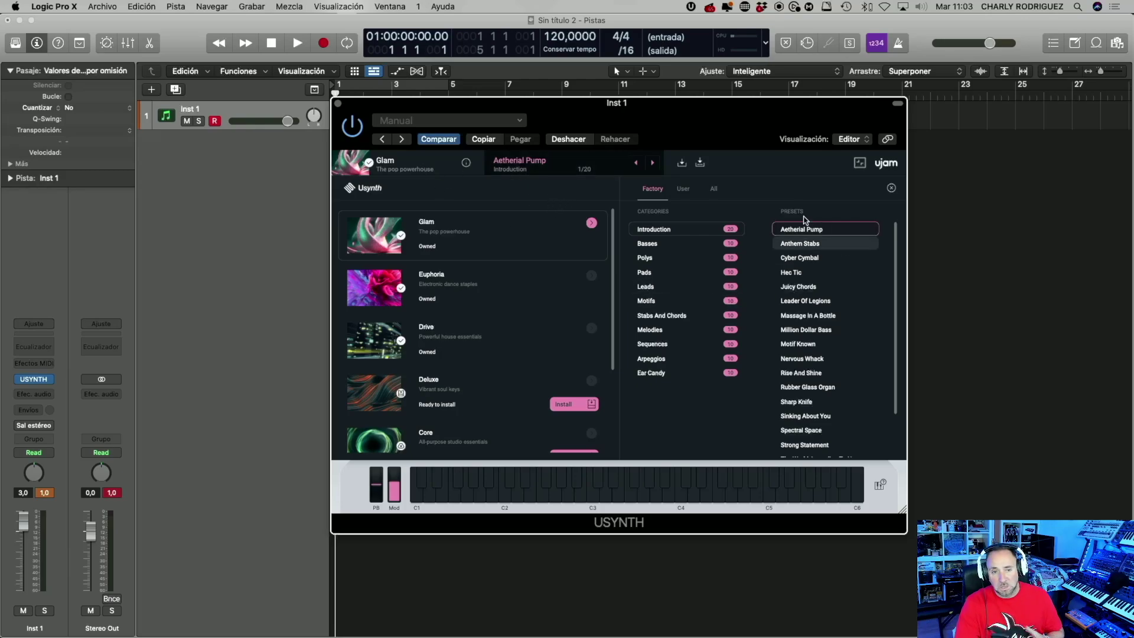
click(684, 189)
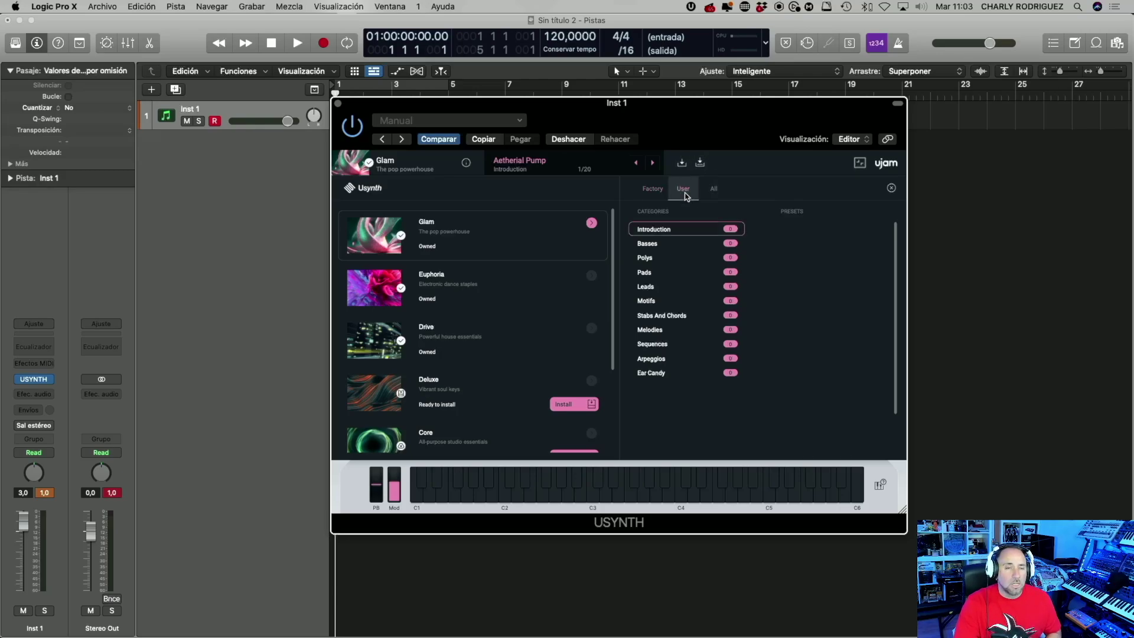
click(714, 189)
click(653, 189)
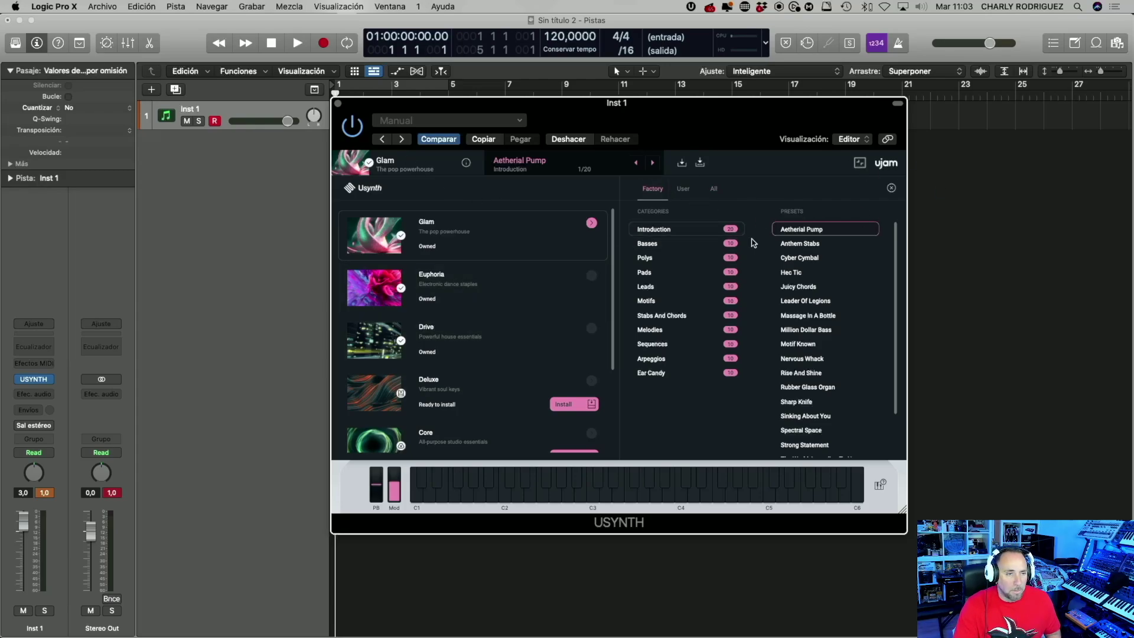
click(433, 170)
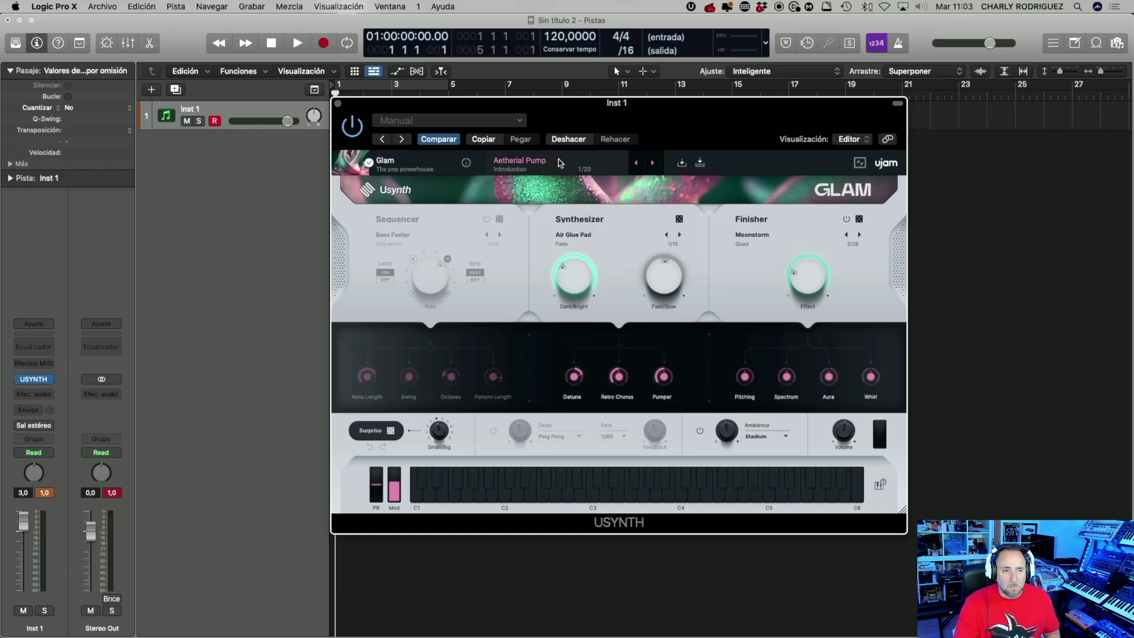
click(534, 165)
click(447, 163)
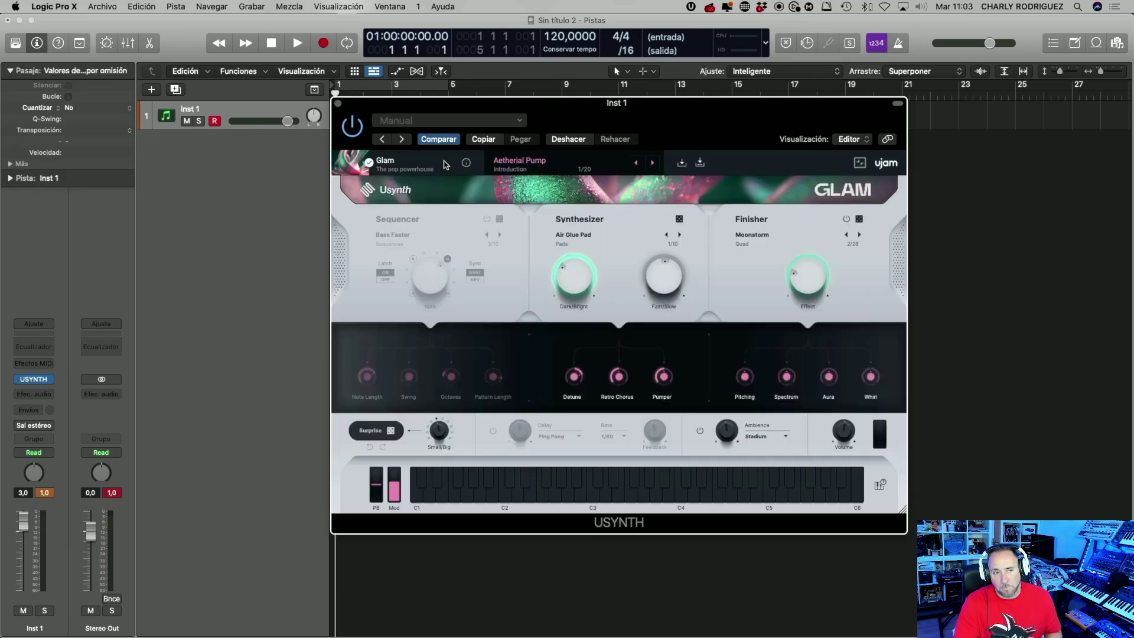
click(502, 164)
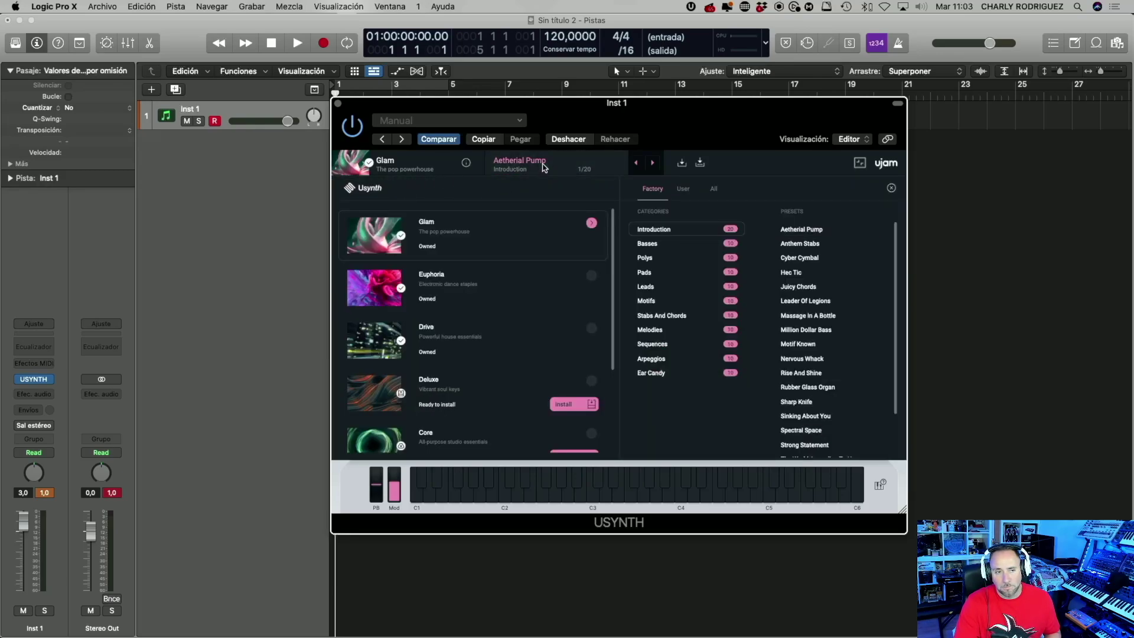
click(545, 166)
click(547, 166)
click(548, 166)
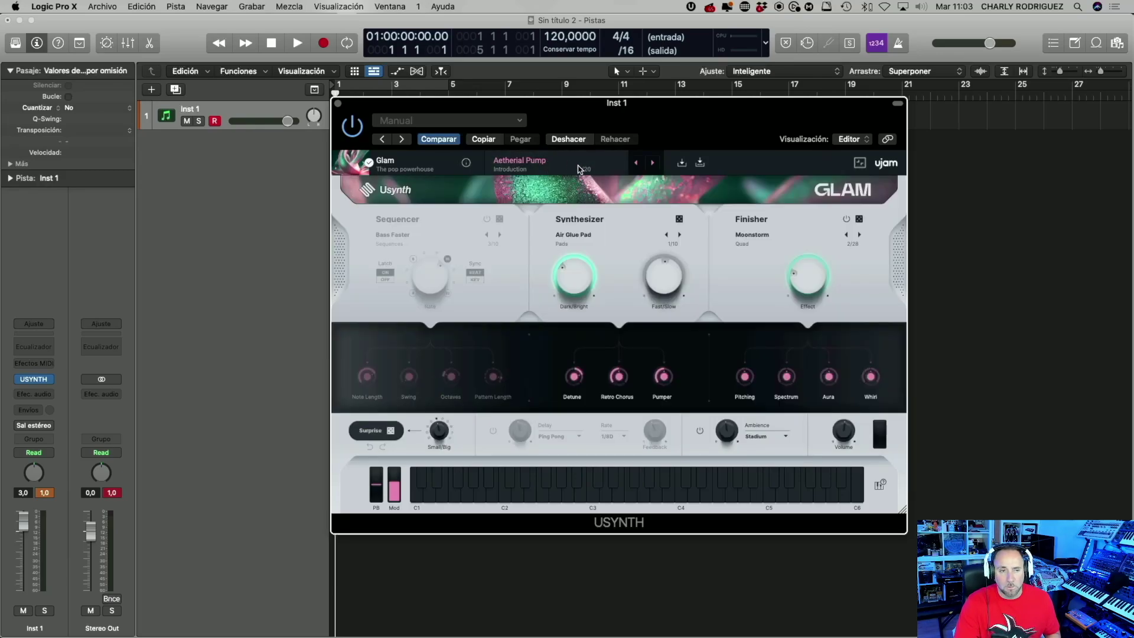
- Step forward through Glam's Introduction presets as far as Motif Known
click(652, 164)
click(652, 164)
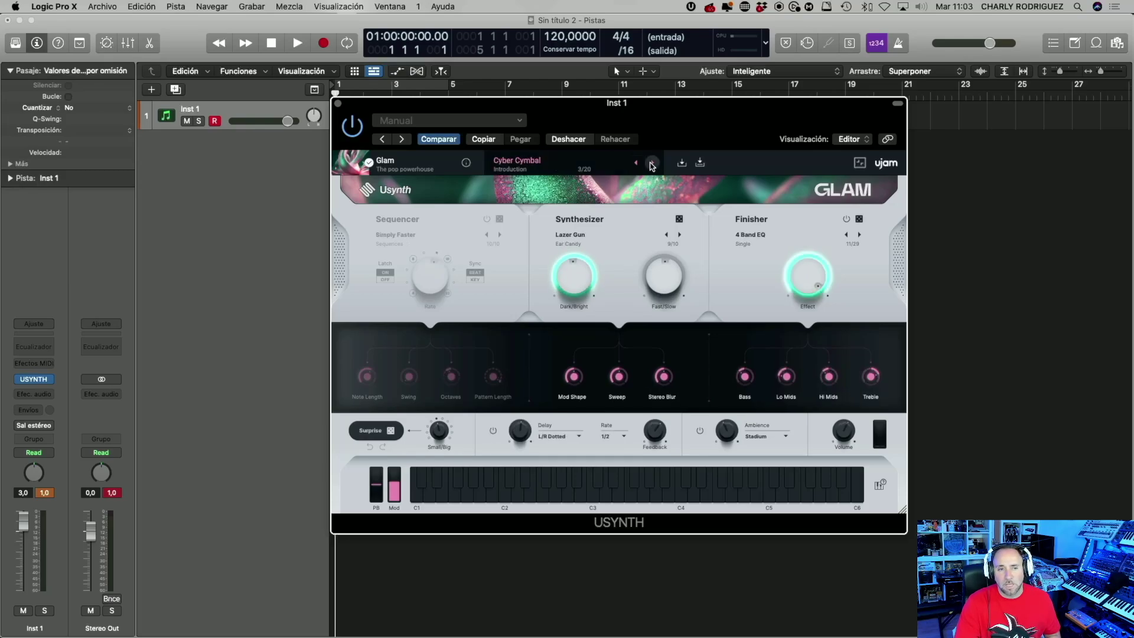
click(652, 164)
click(652, 165)
click(652, 165)
click(651, 164)
click(651, 164)
click(652, 165)
- Load the Aetherial Pump preset from the Introduction category and close the preset browser
click(518, 170)
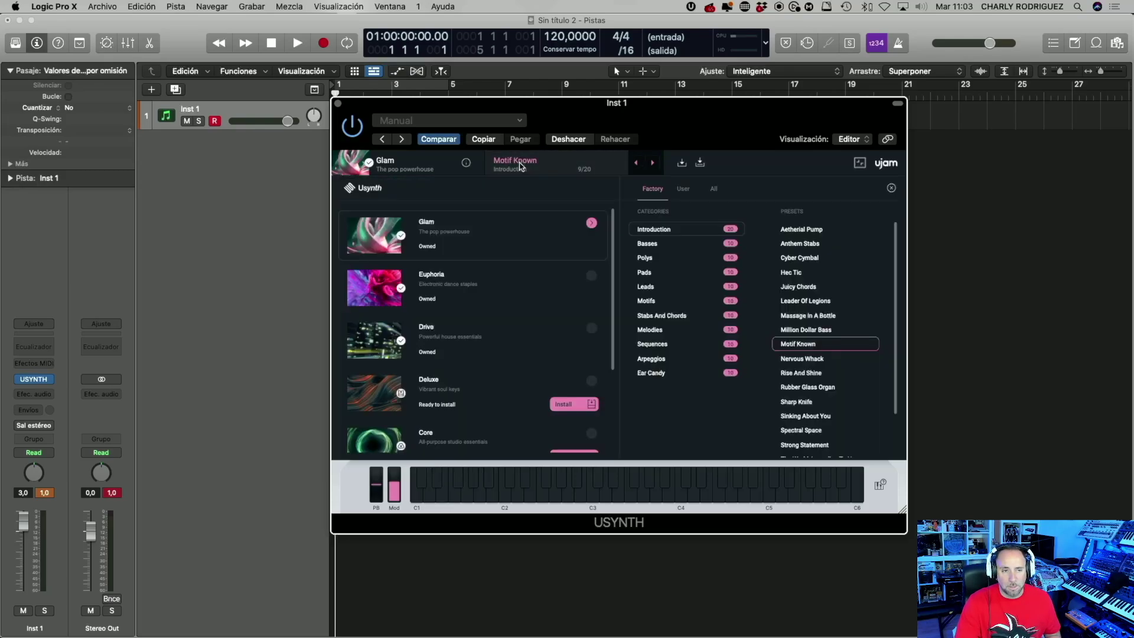
click(811, 230)
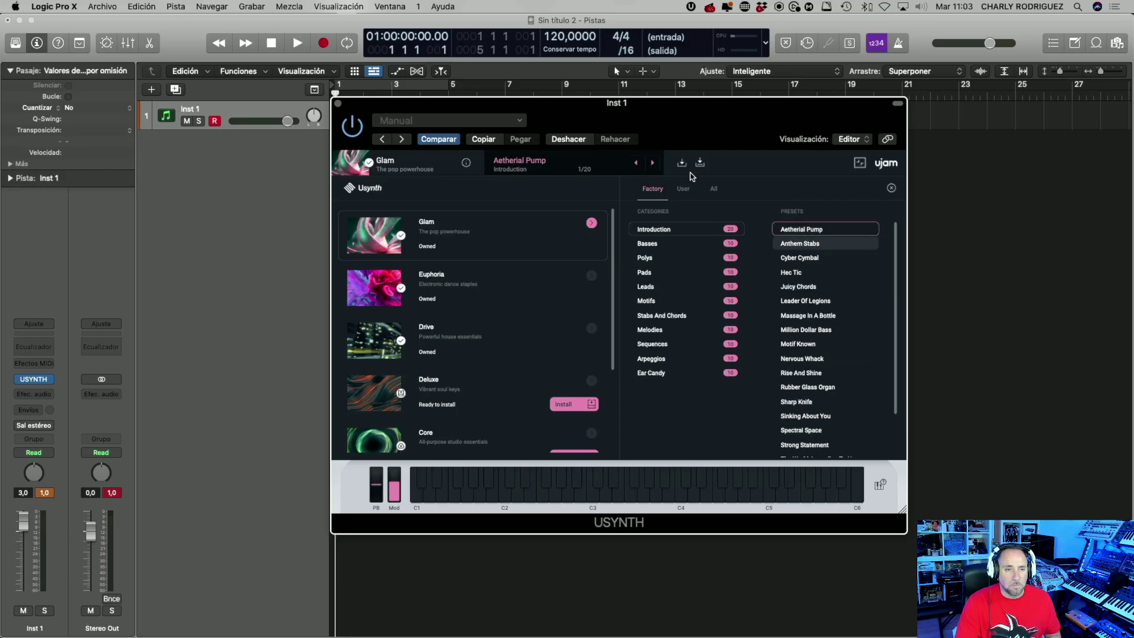
click(536, 170)
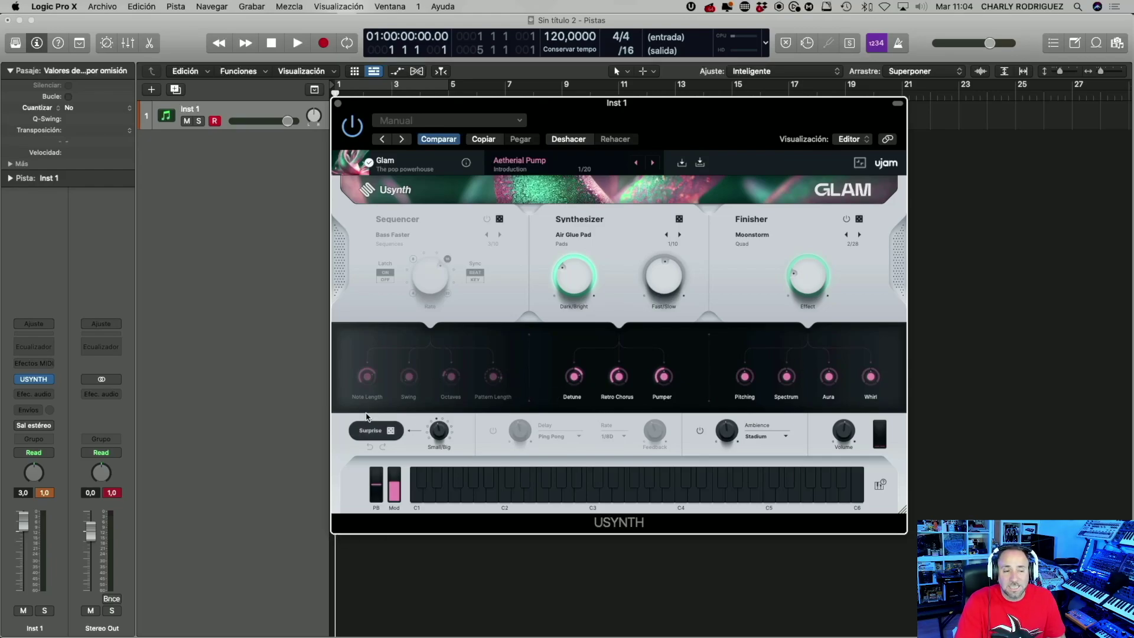
- Randomize the Aetherial Pump sound three times with the Surprise function
click(391, 431)
click(391, 431)
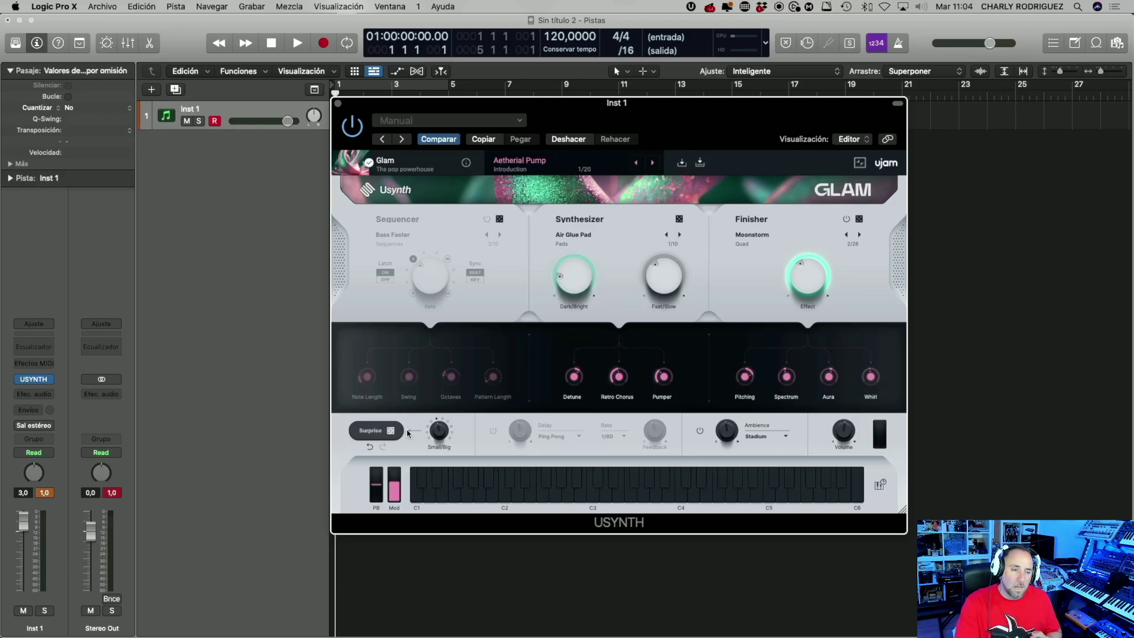
click(391, 431)
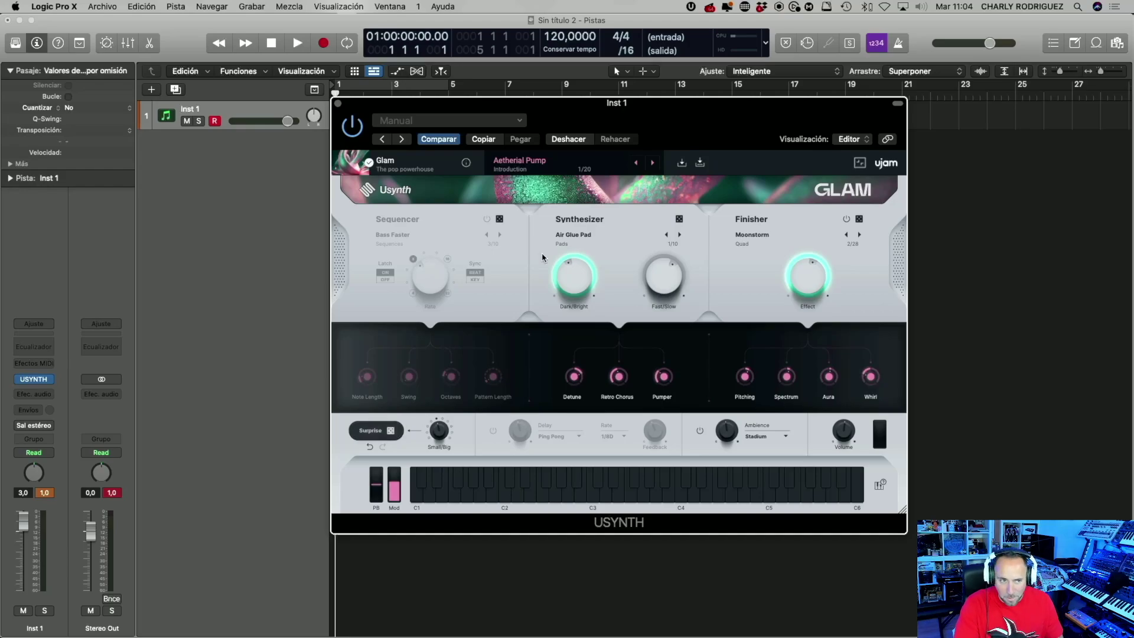
- Reload the Aetherial Pump preset and switch on its Delay with the Tape type
click(531, 164)
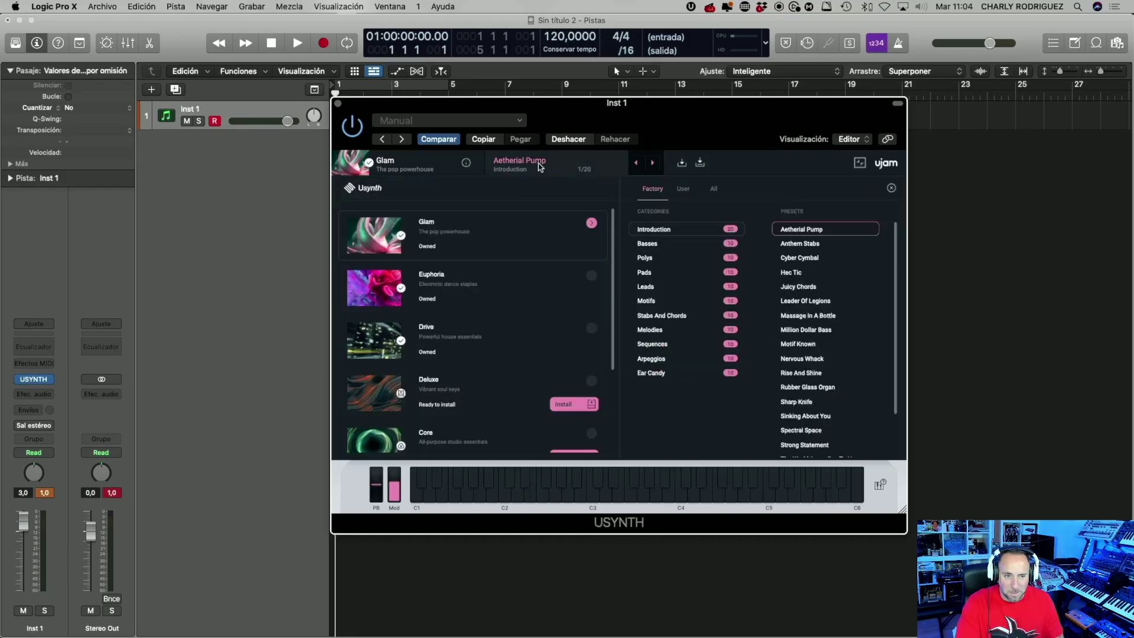
click(834, 229)
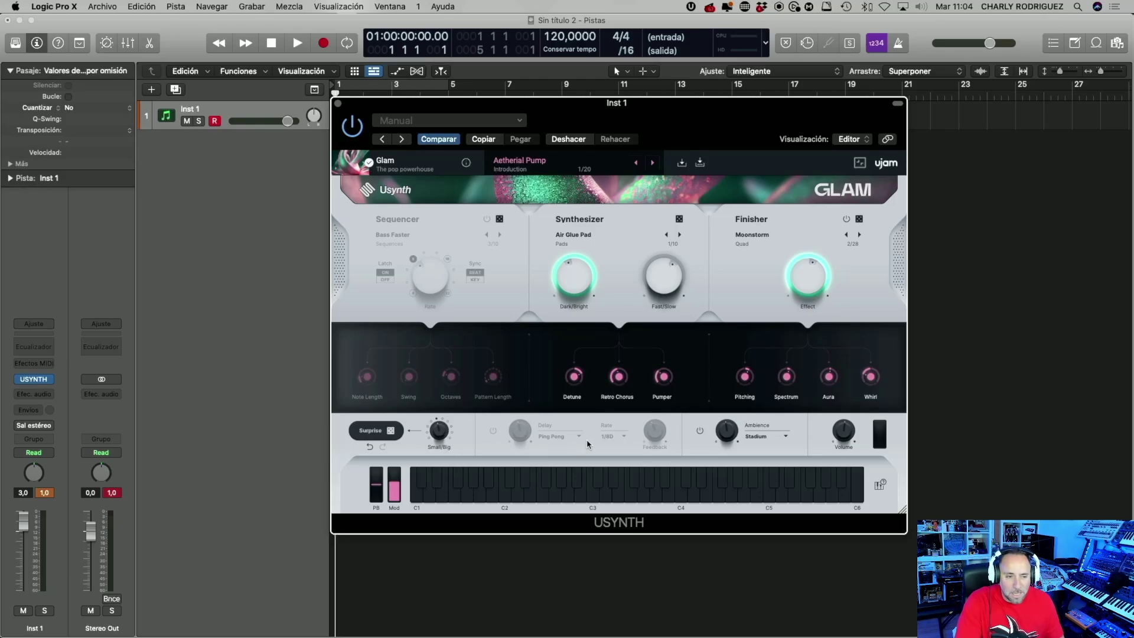
click(492, 431)
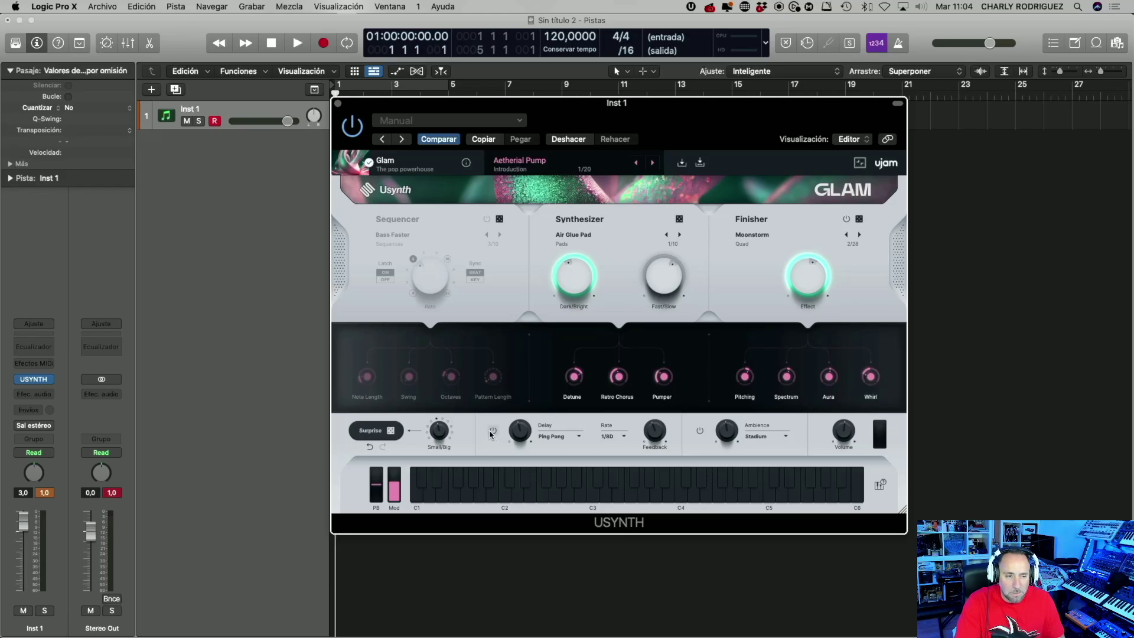
click(573, 437)
click(561, 583)
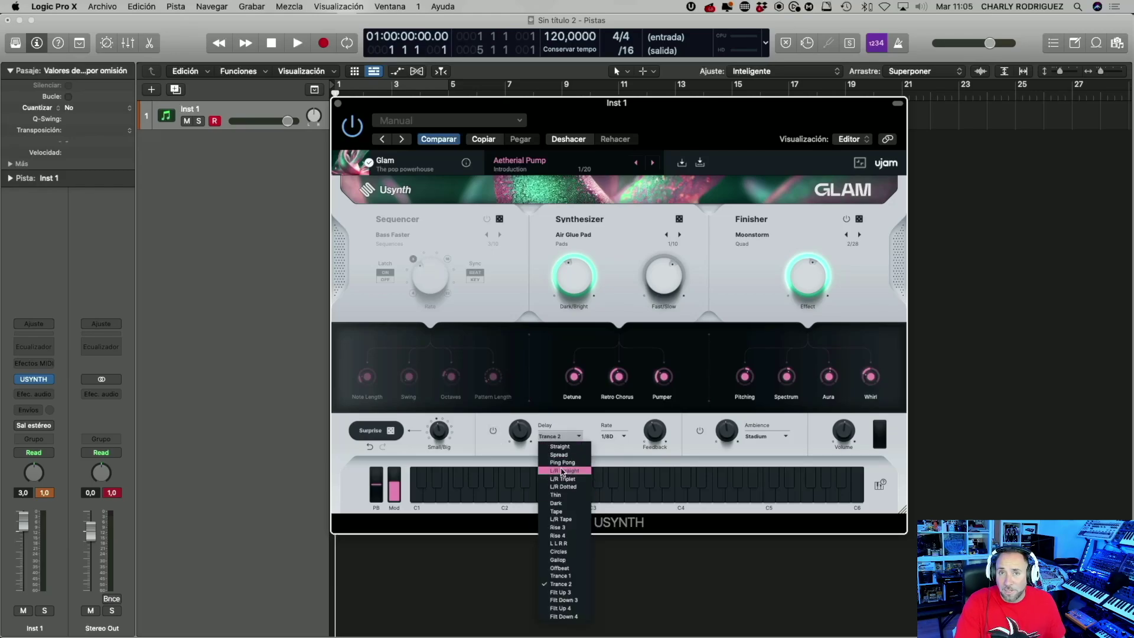
click(563, 512)
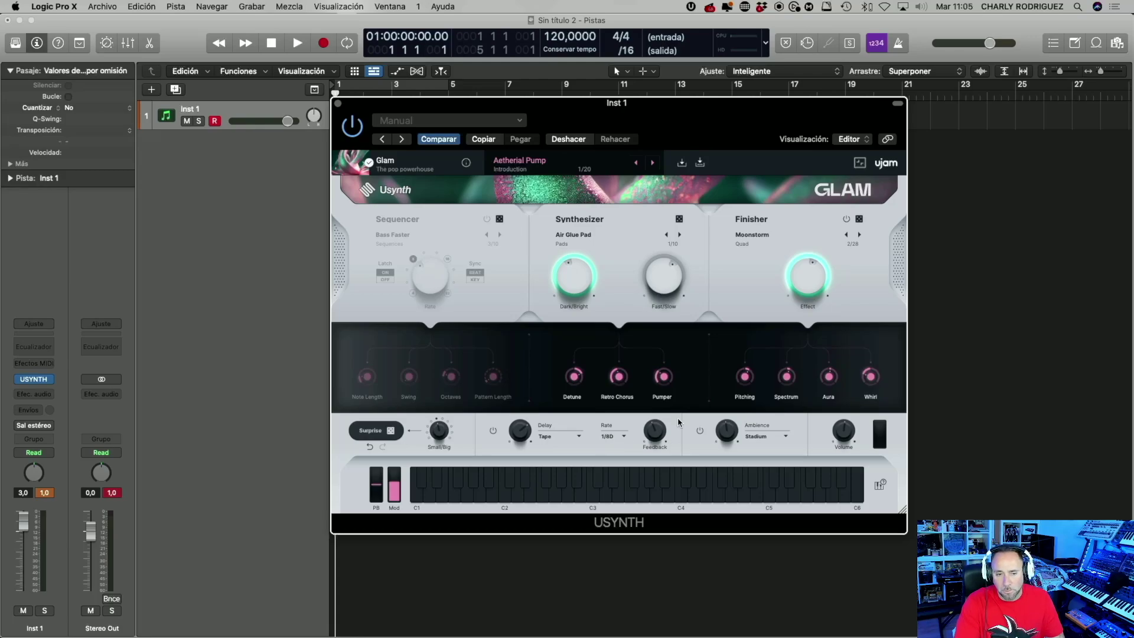
- Examine the available Ambience types, keeping Stadium selected, and try the Volume control
click(777, 437)
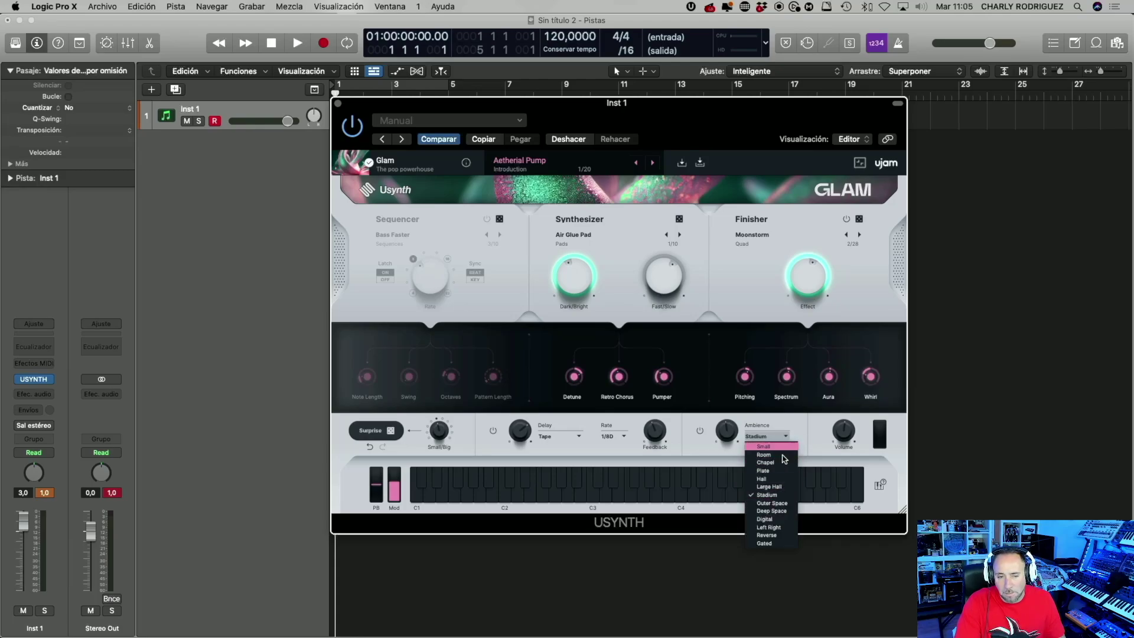
click(800, 414)
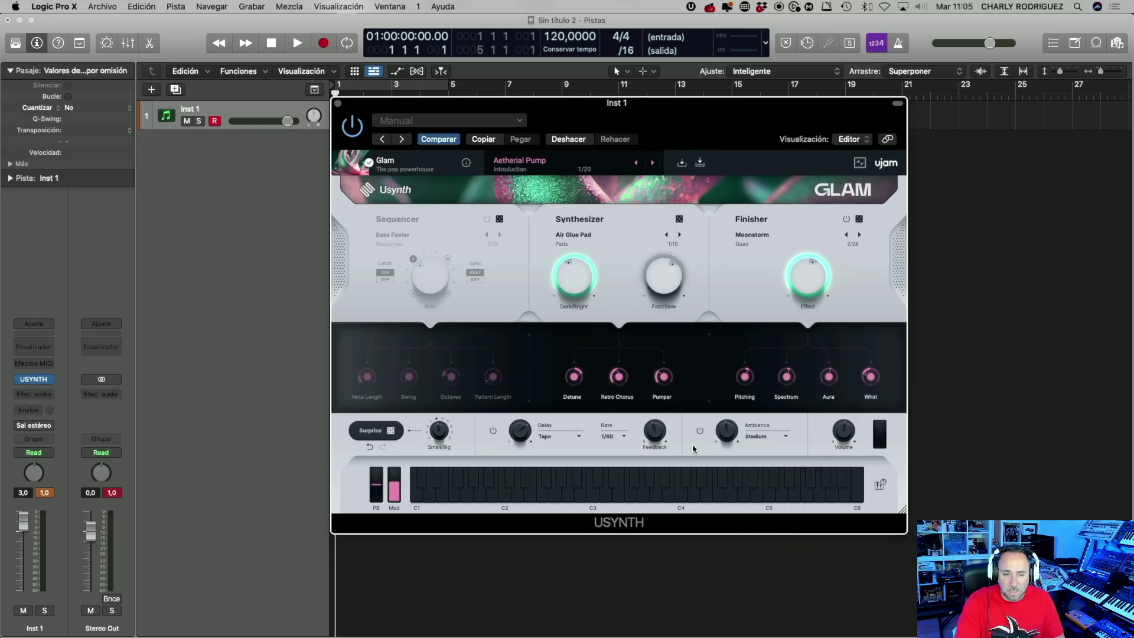
drag(841, 440, 836, 430)
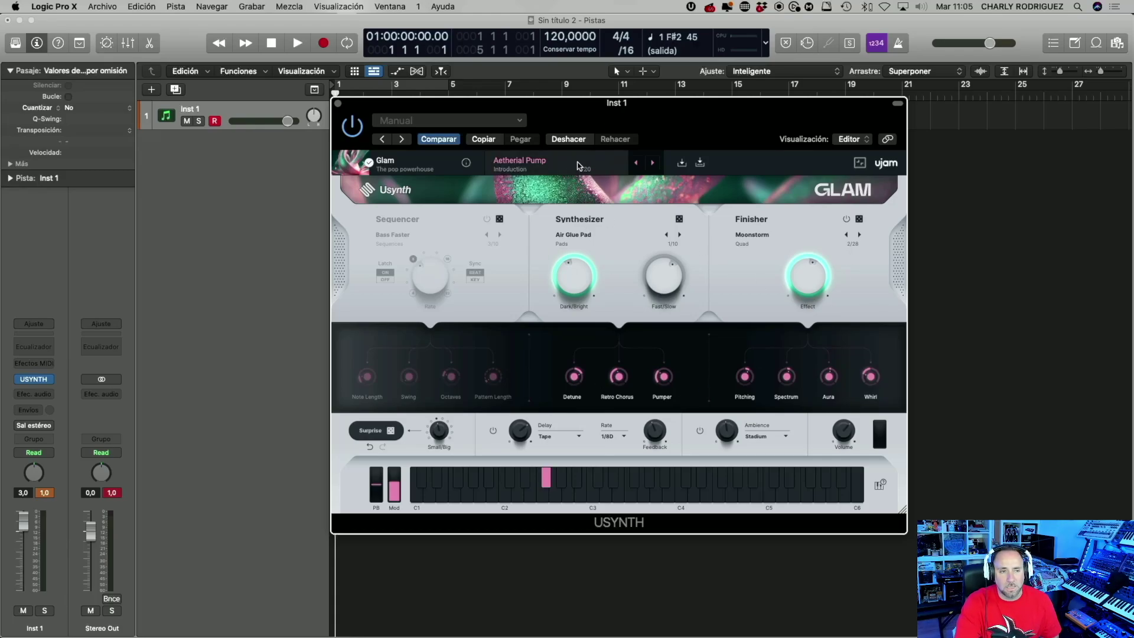
- Load the Anthem Stabs preset and audition its Polys synthesizer sounds as far as Toffee Horns, trying the Dark/Bright control along the way
click(652, 163)
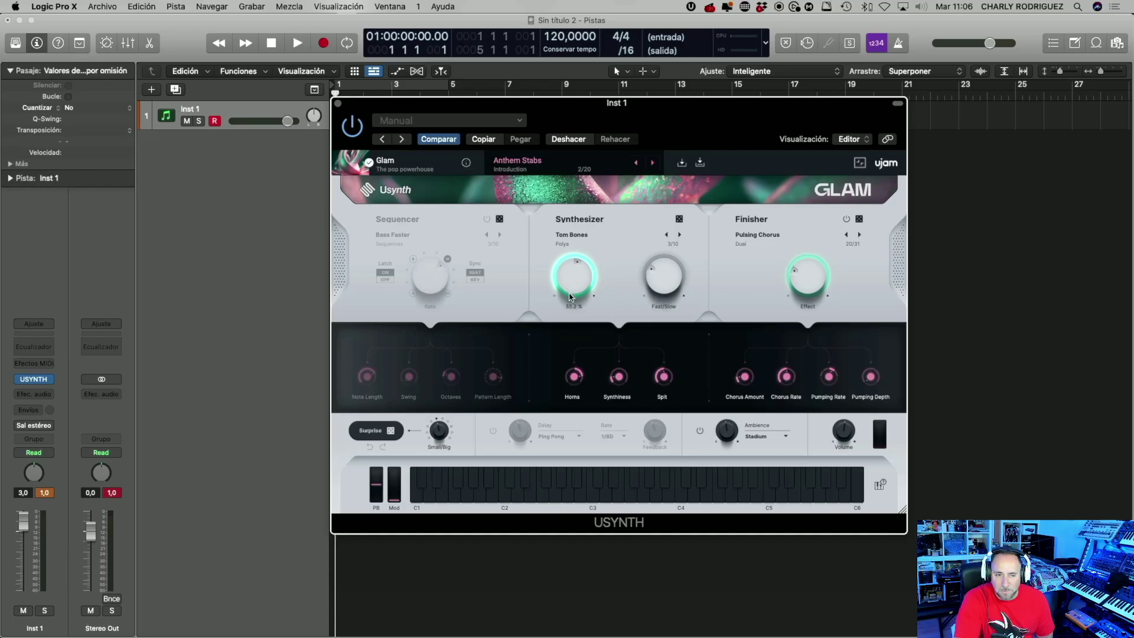
drag(570, 297, 582, 329)
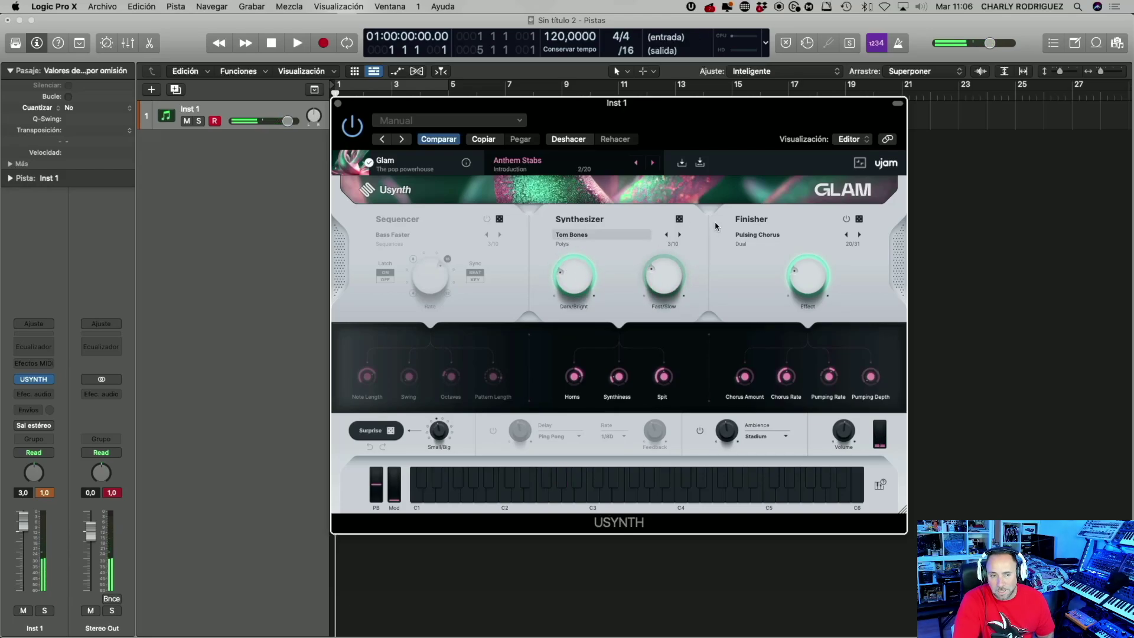
click(666, 235)
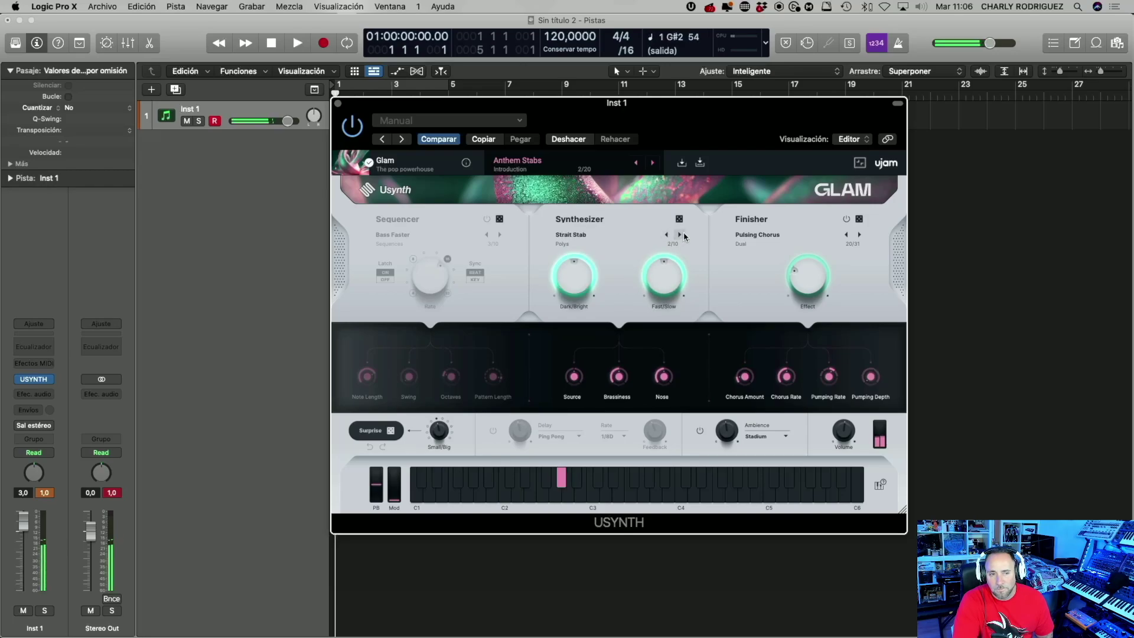
click(680, 234)
click(680, 235)
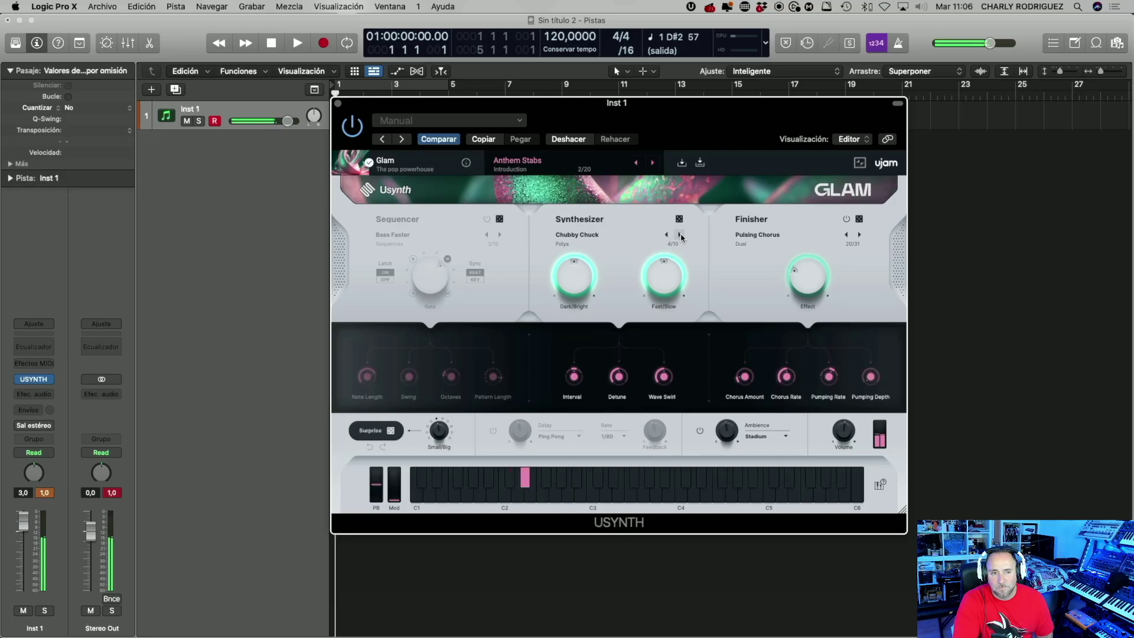
click(680, 235)
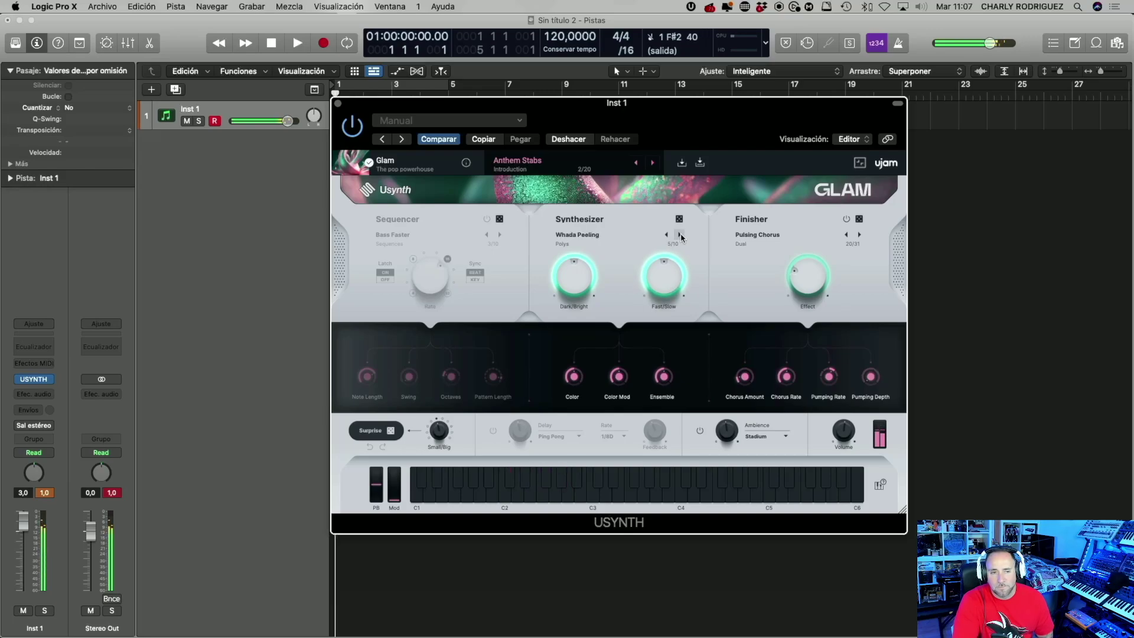
drag(572, 276, 567, 334)
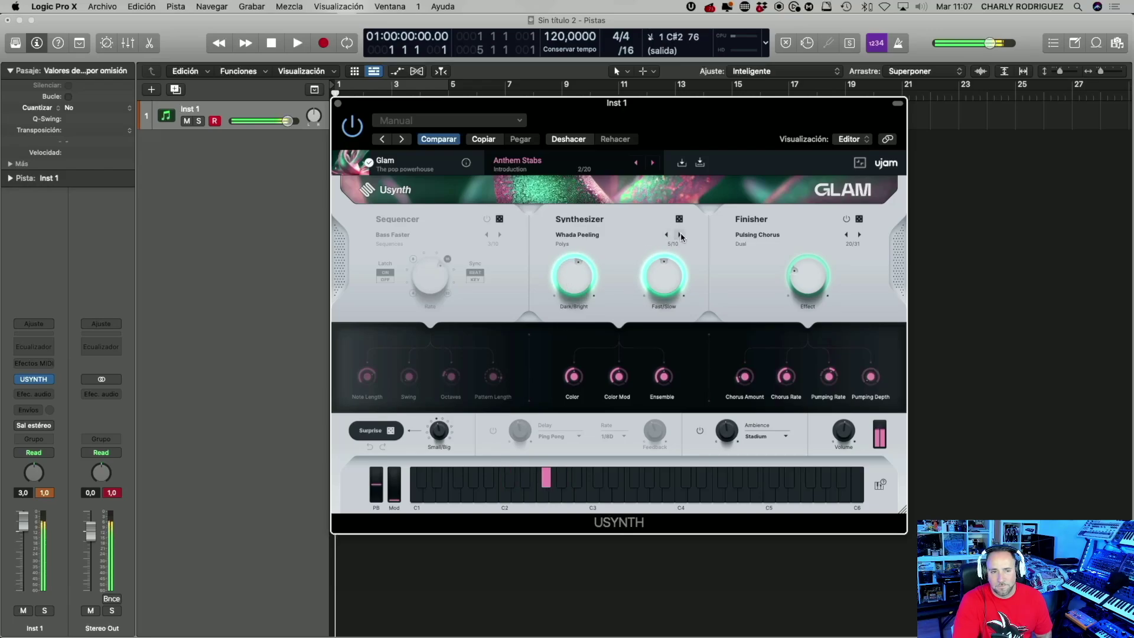
click(680, 235)
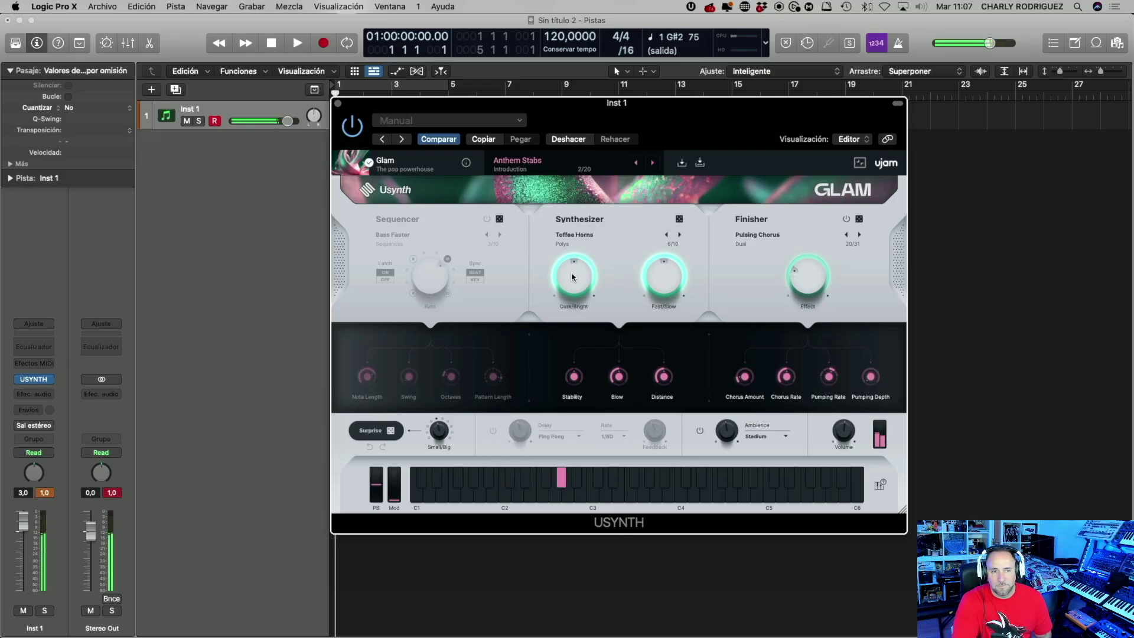
- Vary the Dark/Bright and Fast/Slow amounts of the Toffee Horns sound, ending with Fast/Slow set high
drag(572, 277, 574, 252)
drag(663, 268, 649, 208)
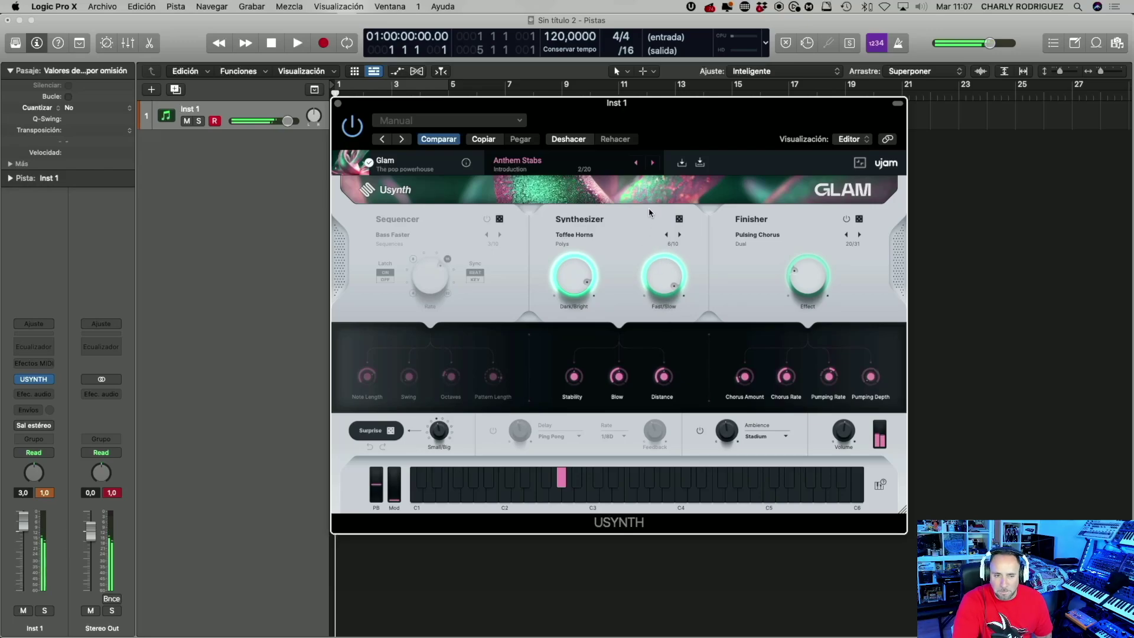
drag(657, 283, 654, 307)
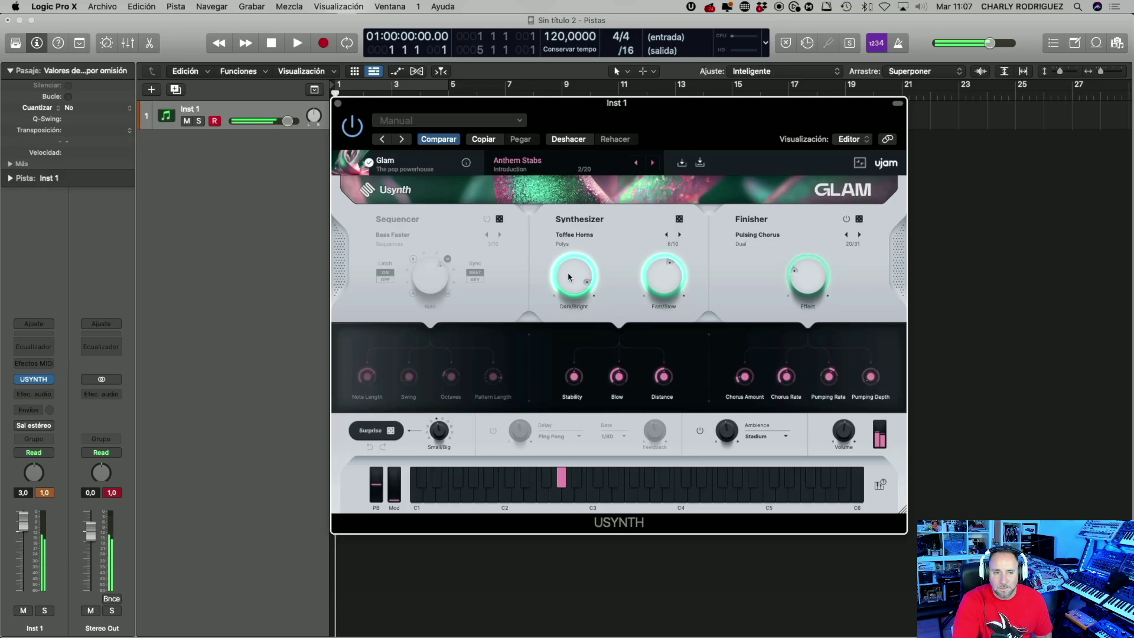
drag(568, 276, 571, 309)
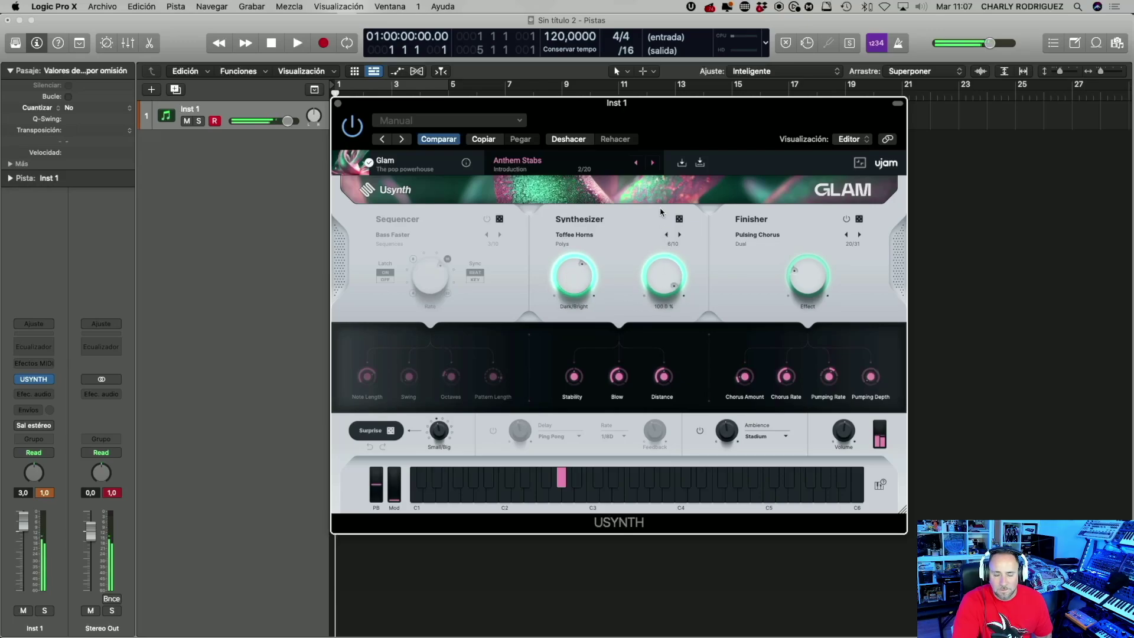
drag(660, 208, 678, 232)
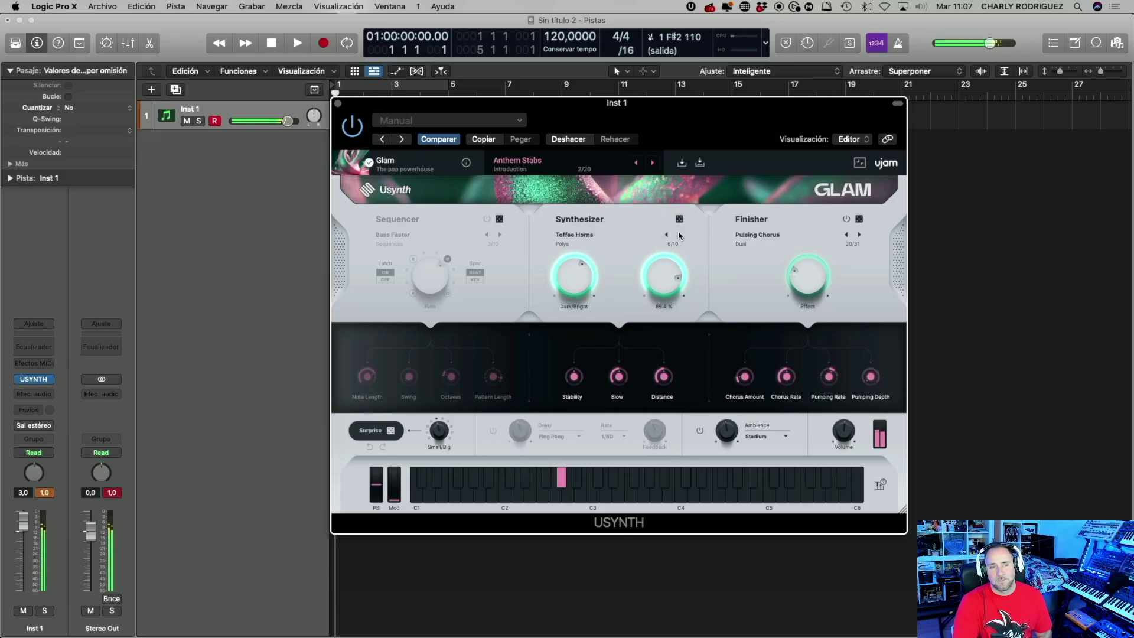
- Switch the synthesizer sound to Butter Piano and raise Dark/Bright and the Pulsing Chorus Effect amount to maximum
click(679, 235)
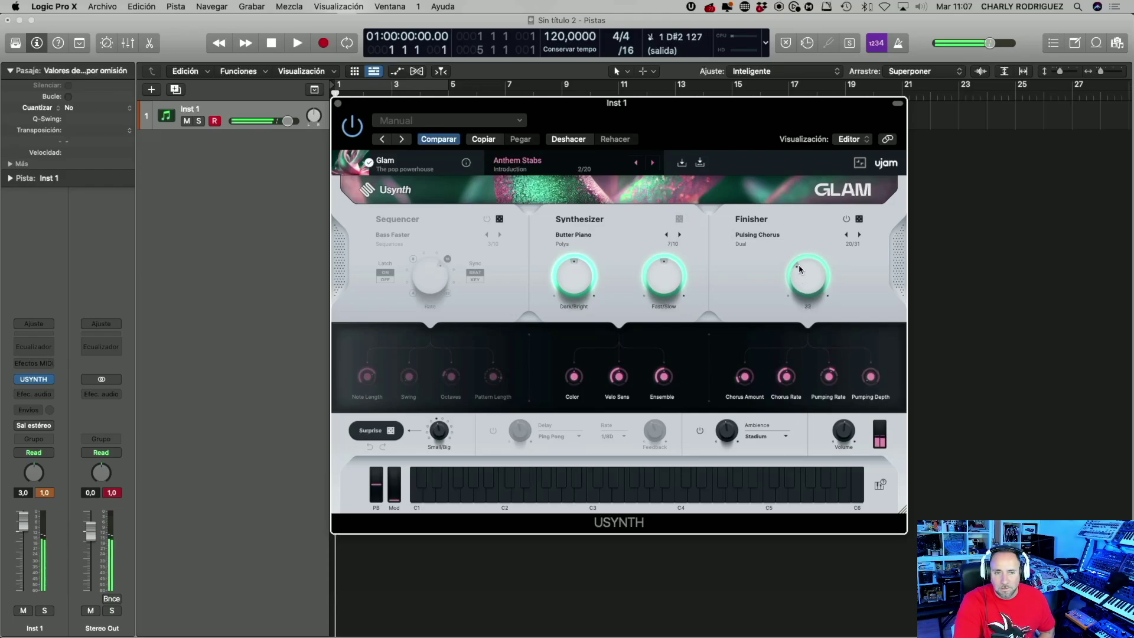
drag(798, 265, 791, 206)
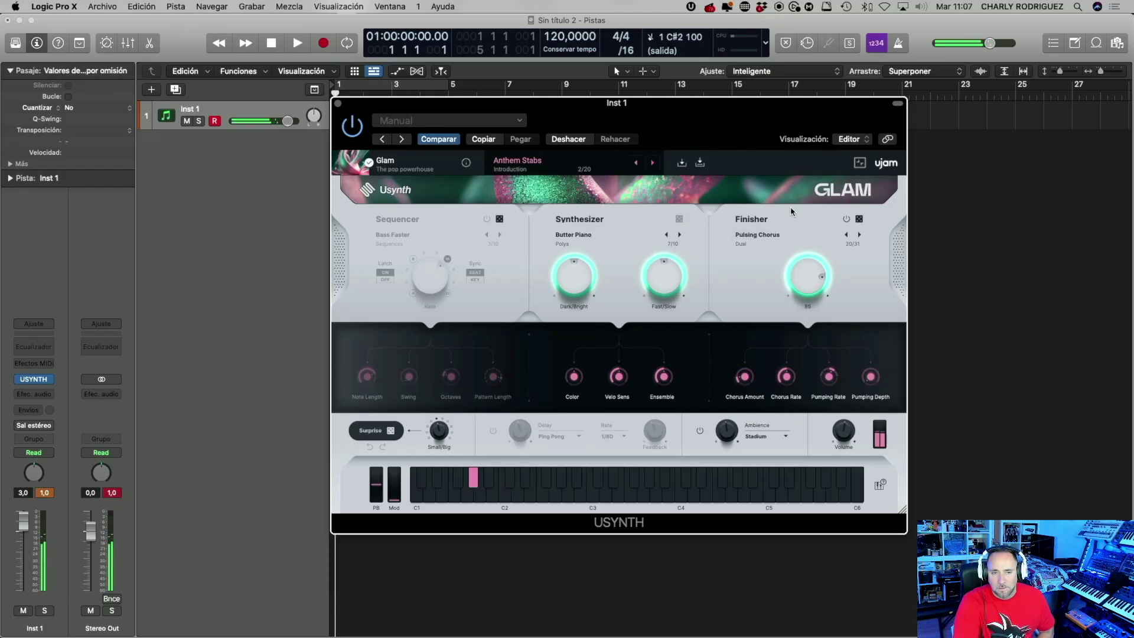
drag(807, 277, 809, 233)
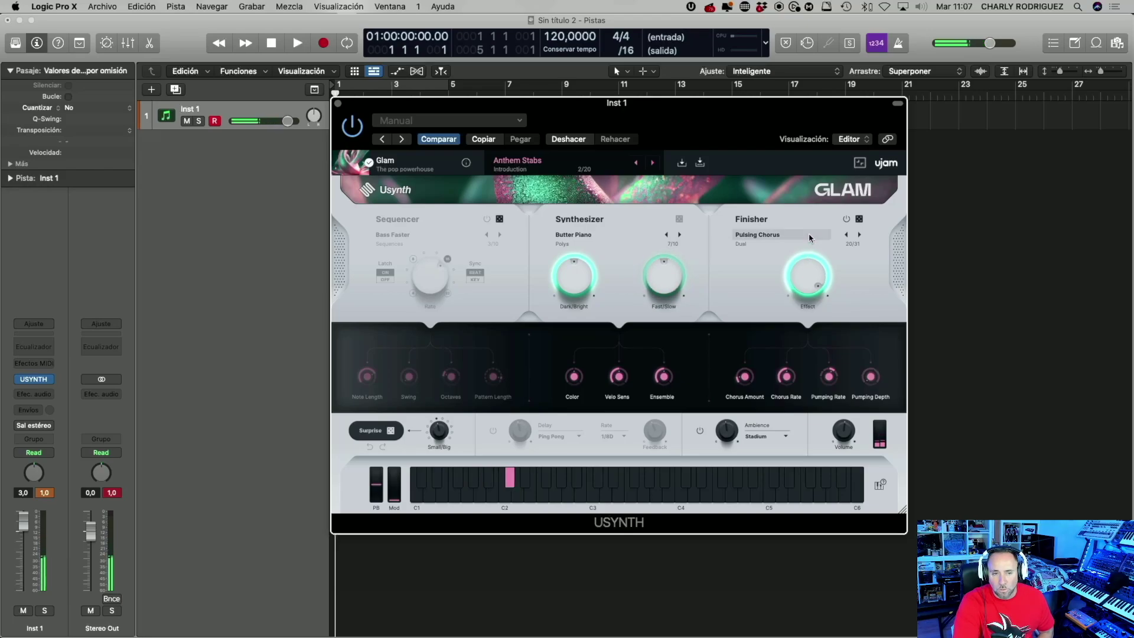
drag(561, 280, 562, 248)
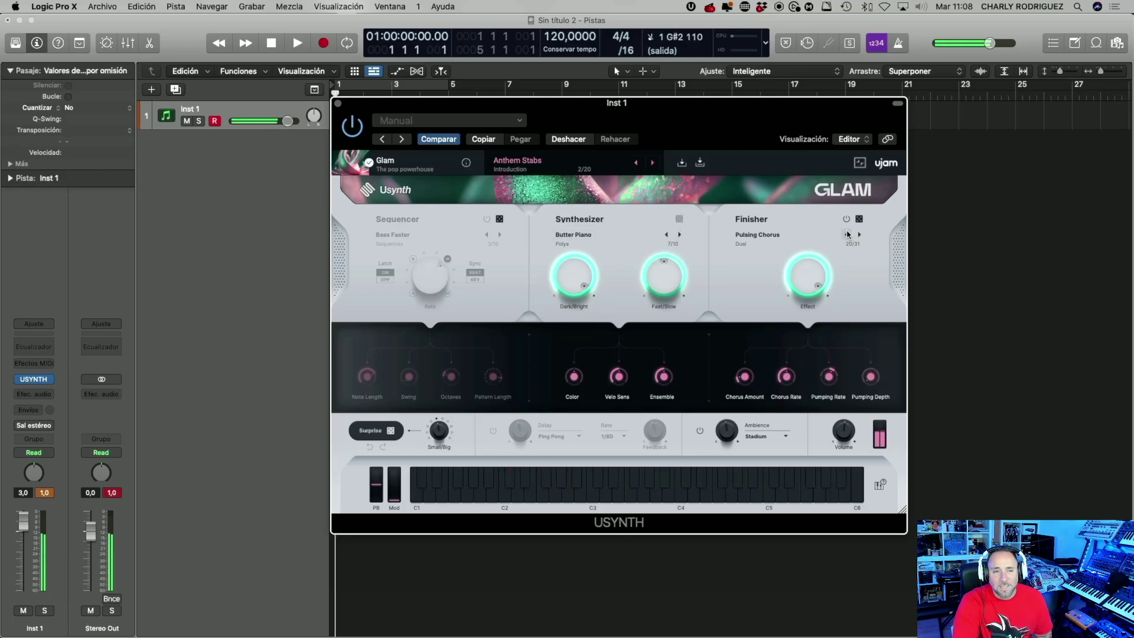
drag(803, 291, 782, 149)
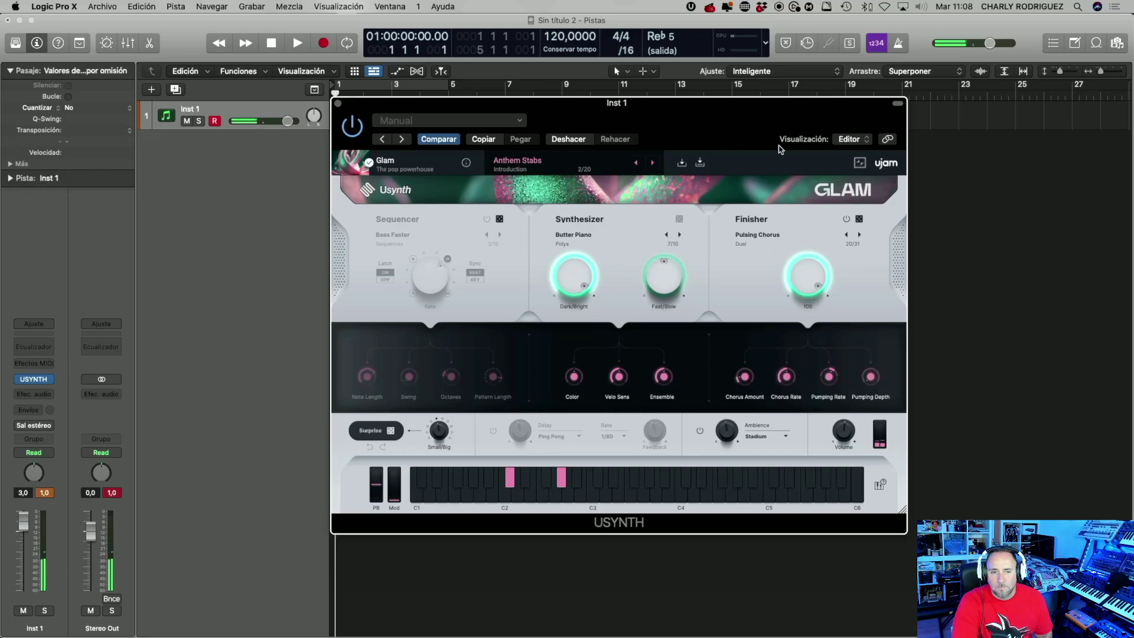
- Step the Finisher through to Chorus Slapper, replace it with the Single-type Compressor and sweep its Effect amount
click(859, 235)
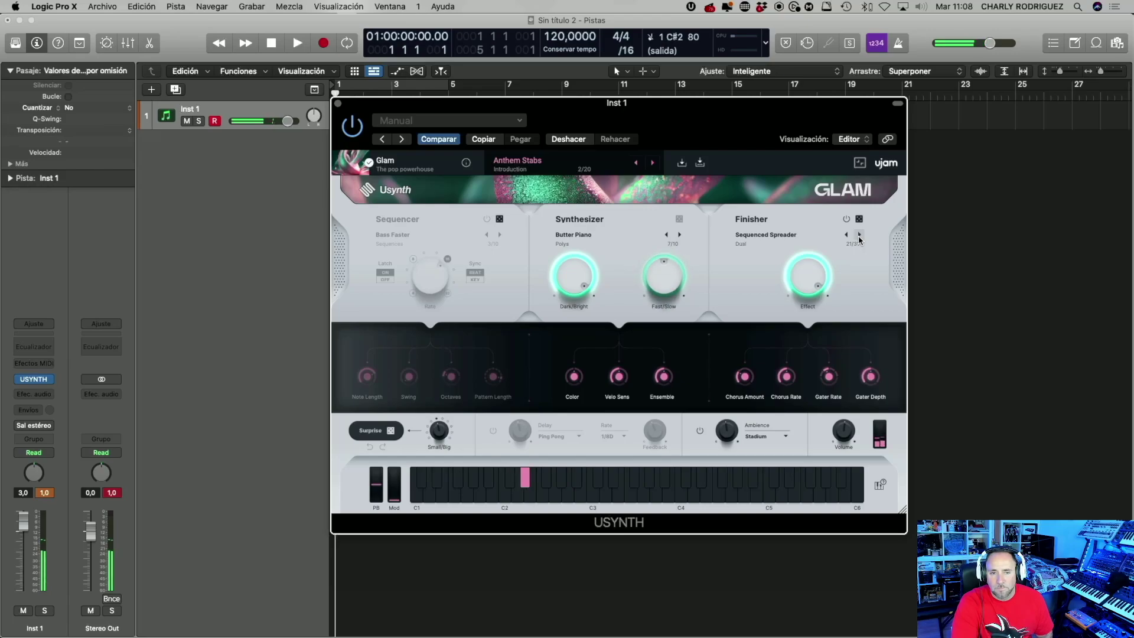
click(859, 235)
click(826, 235)
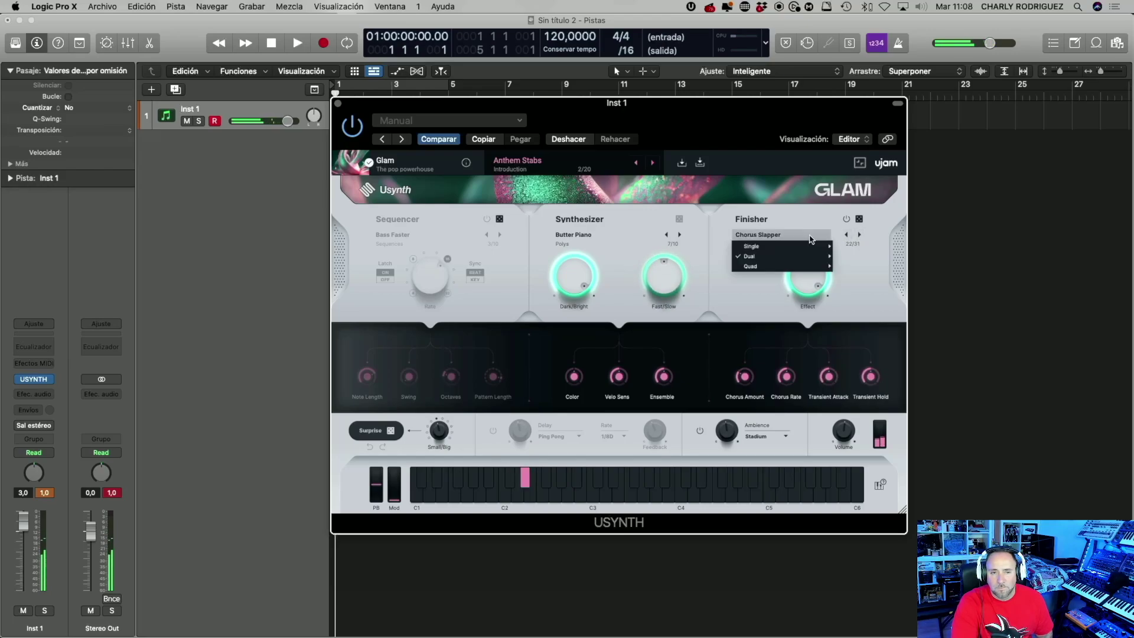
mouse_move(823, 249)
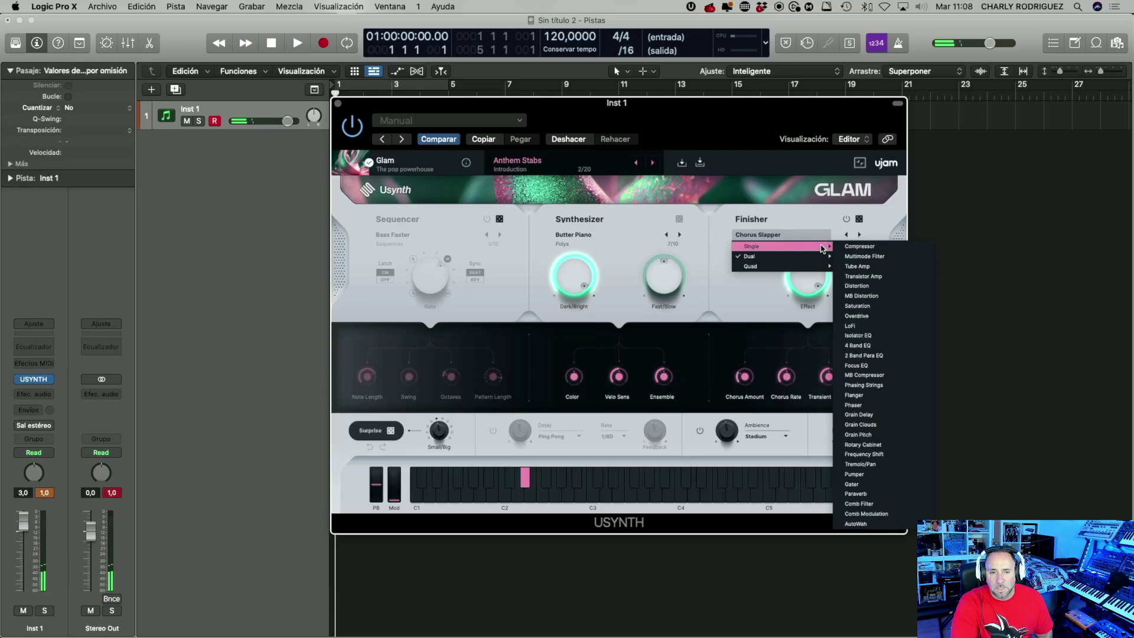
click(873, 246)
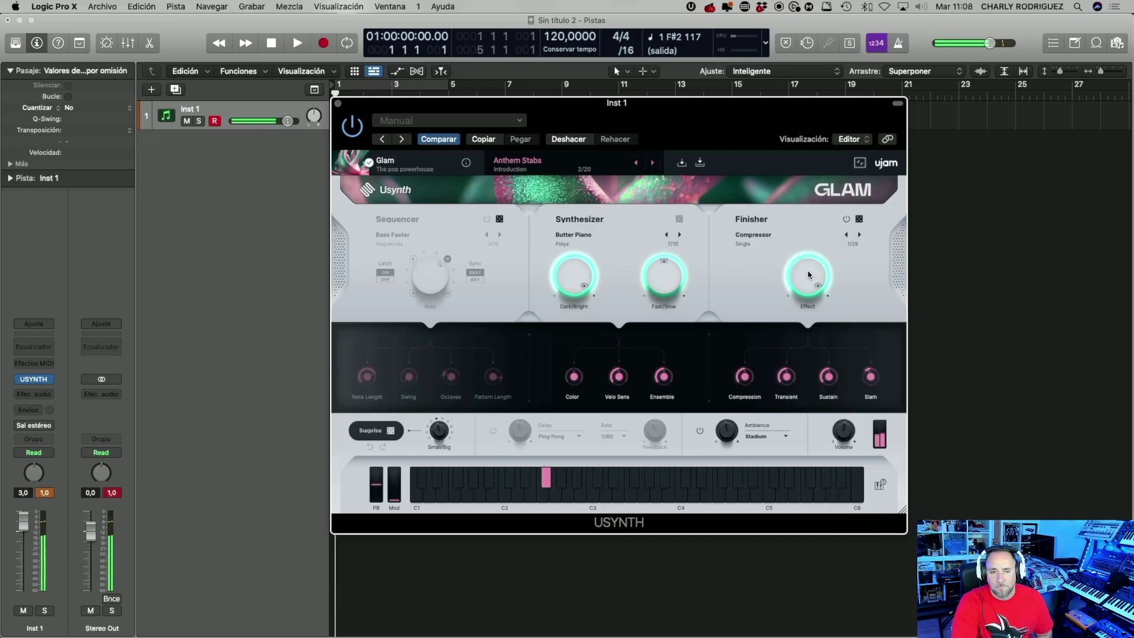
drag(806, 271, 801, 247)
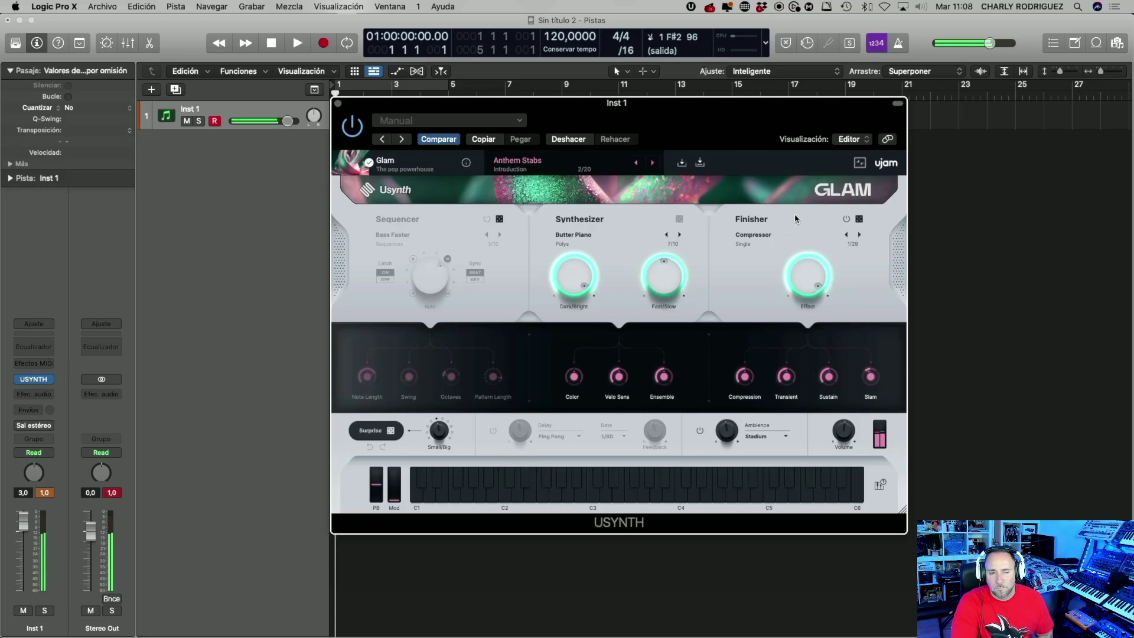
drag(811, 294, 779, 216)
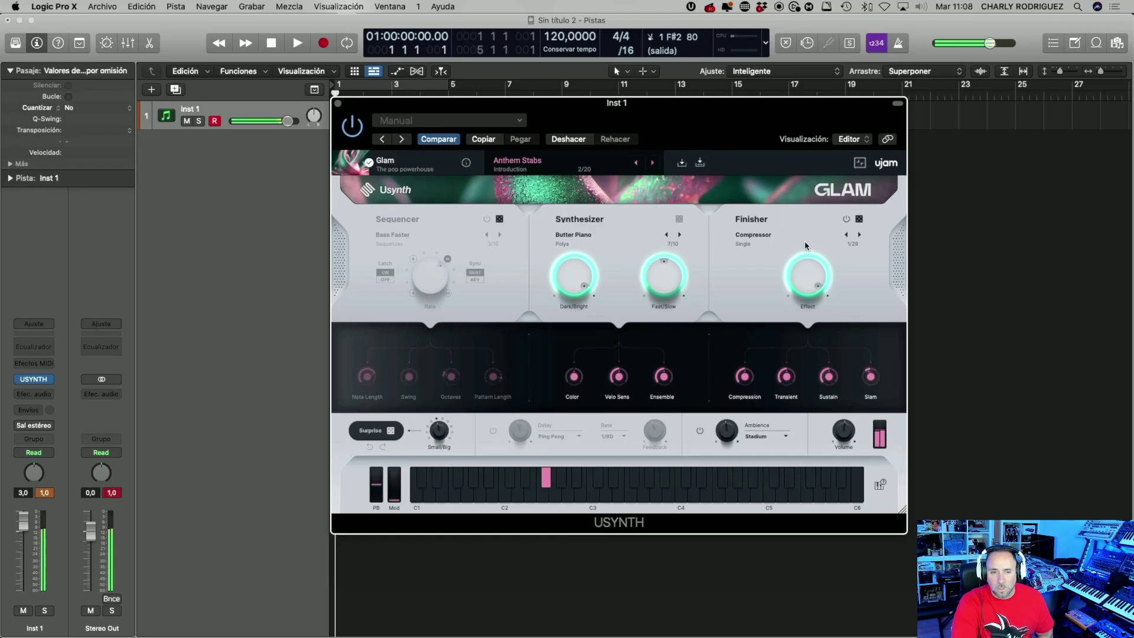
- Try the Multimode Filter finisher by sweeping its Effect amount down and up, and switch the Finisher to Tube Amp
click(859, 235)
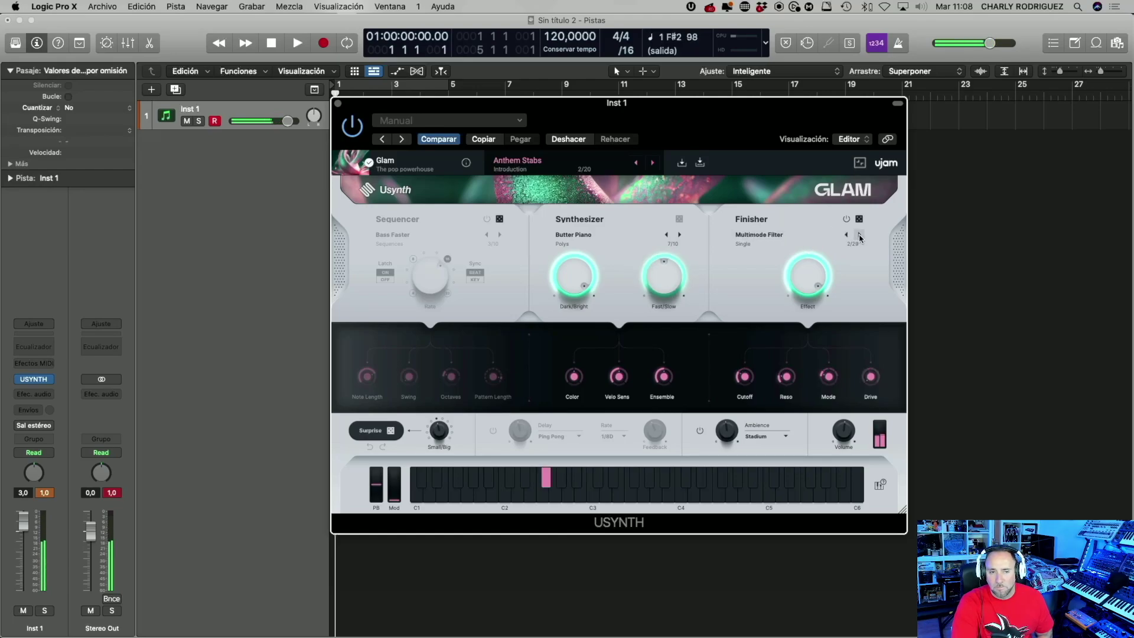
drag(807, 300, 804, 330)
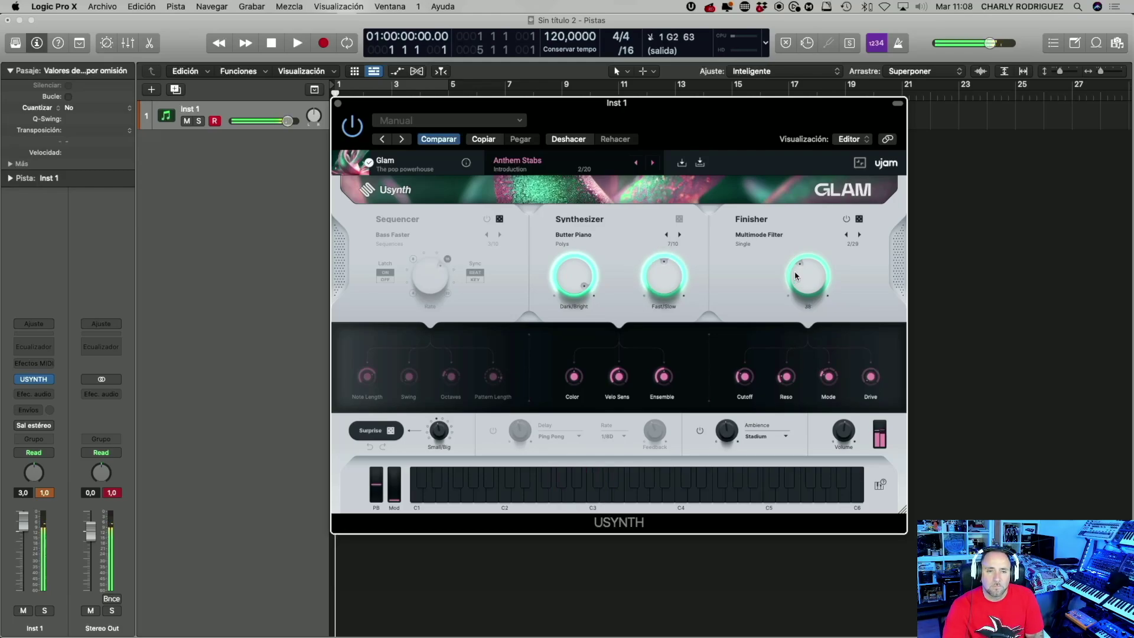
drag(798, 276, 790, 217)
drag(788, 263, 797, 330)
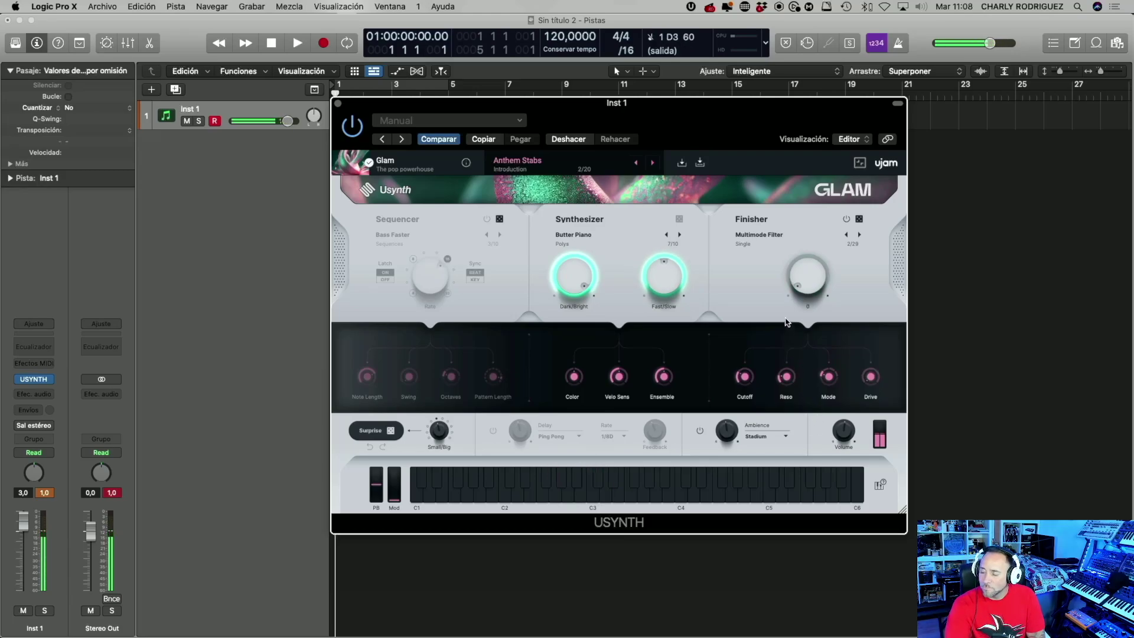
drag(795, 277, 786, 207)
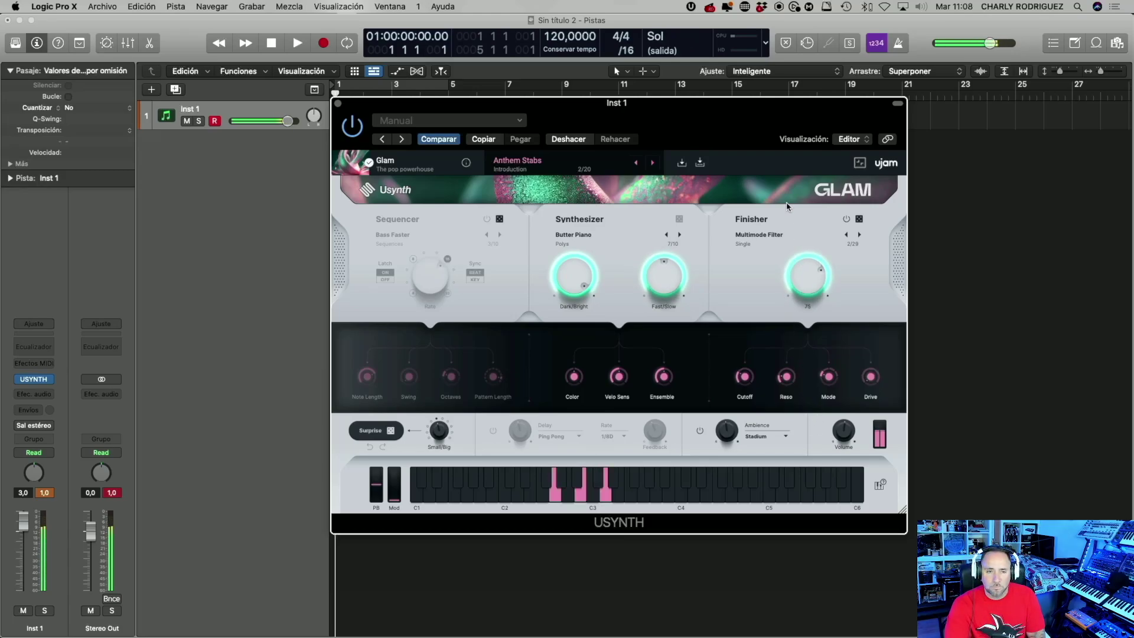
click(859, 234)
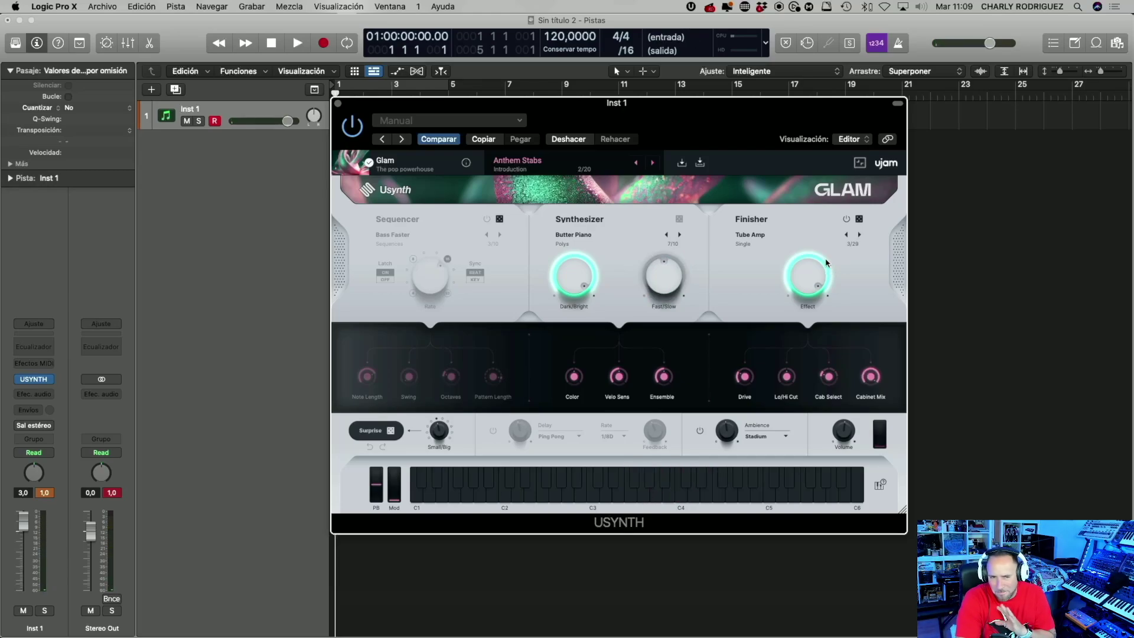
- Compare the Transistor Amp, Distortion and Tube Amp finishers, settle on Distortion and adjust its Dist Mode amount slightly
click(859, 234)
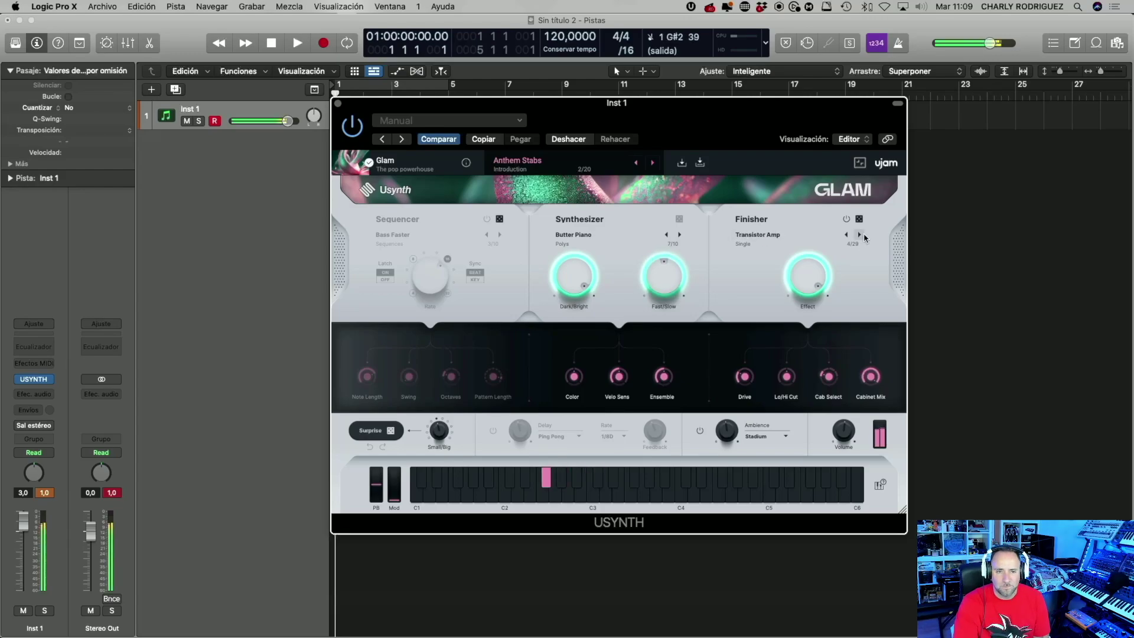
click(860, 235)
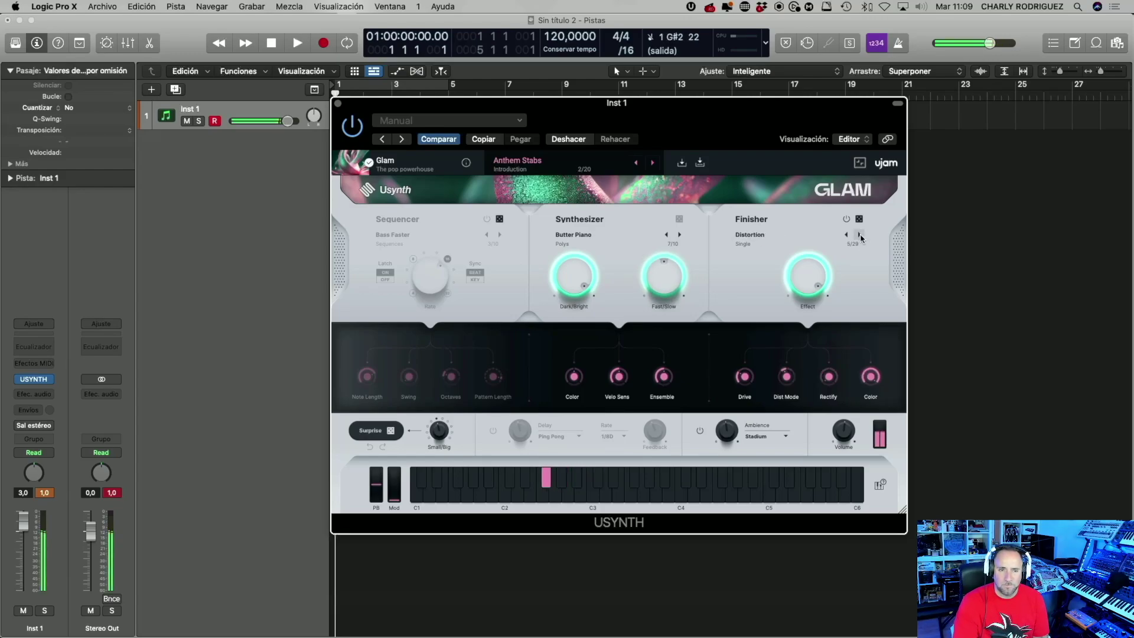
click(846, 235)
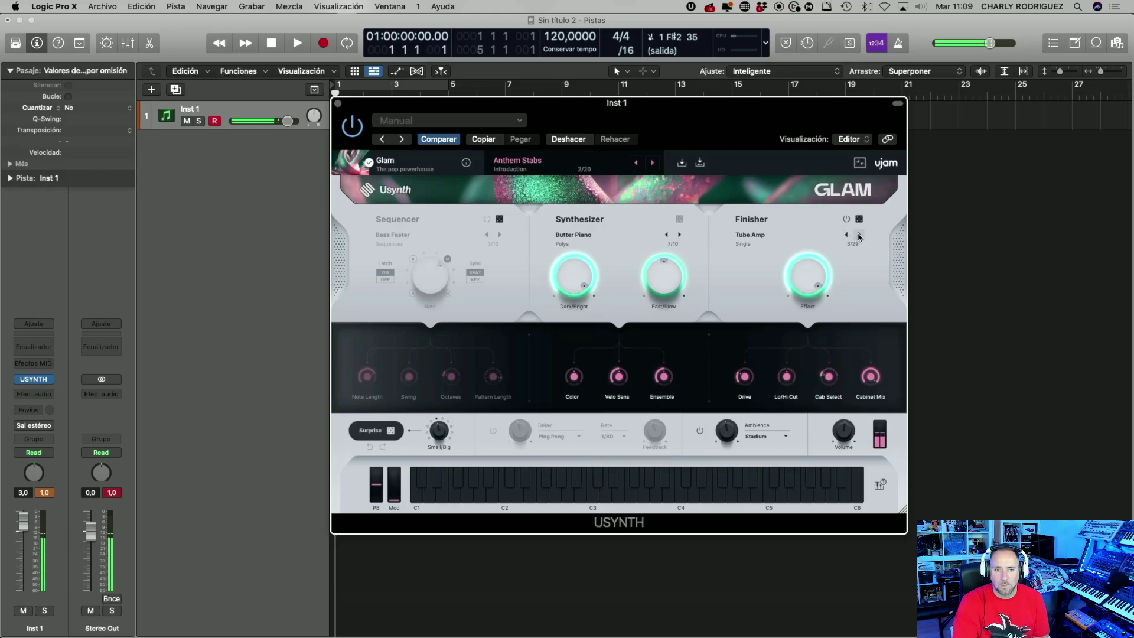
click(860, 235)
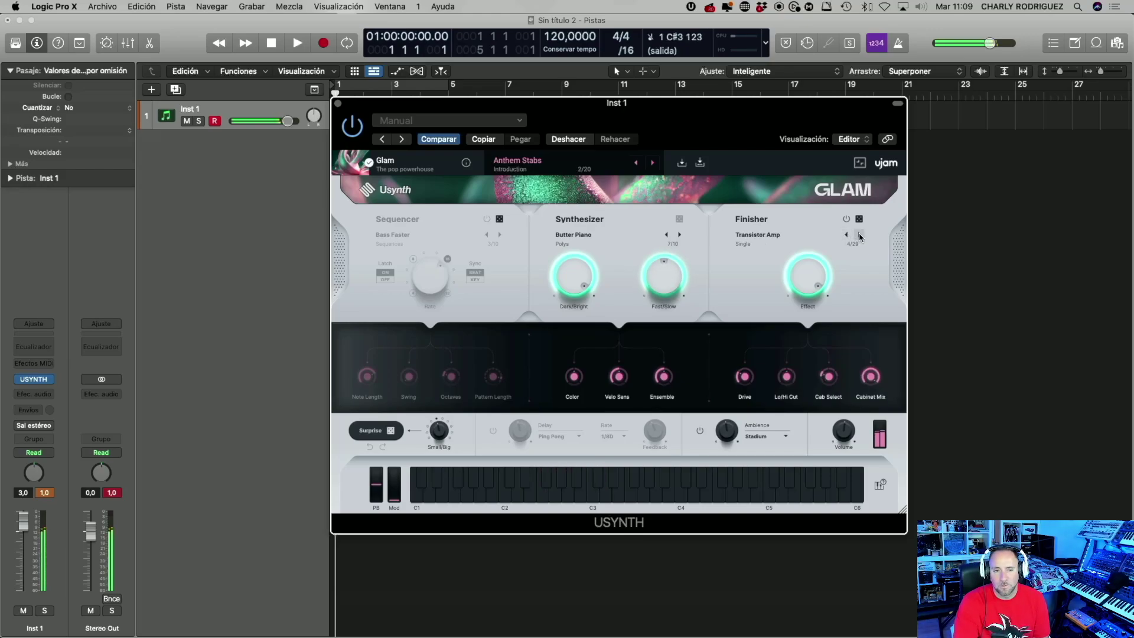
click(860, 235)
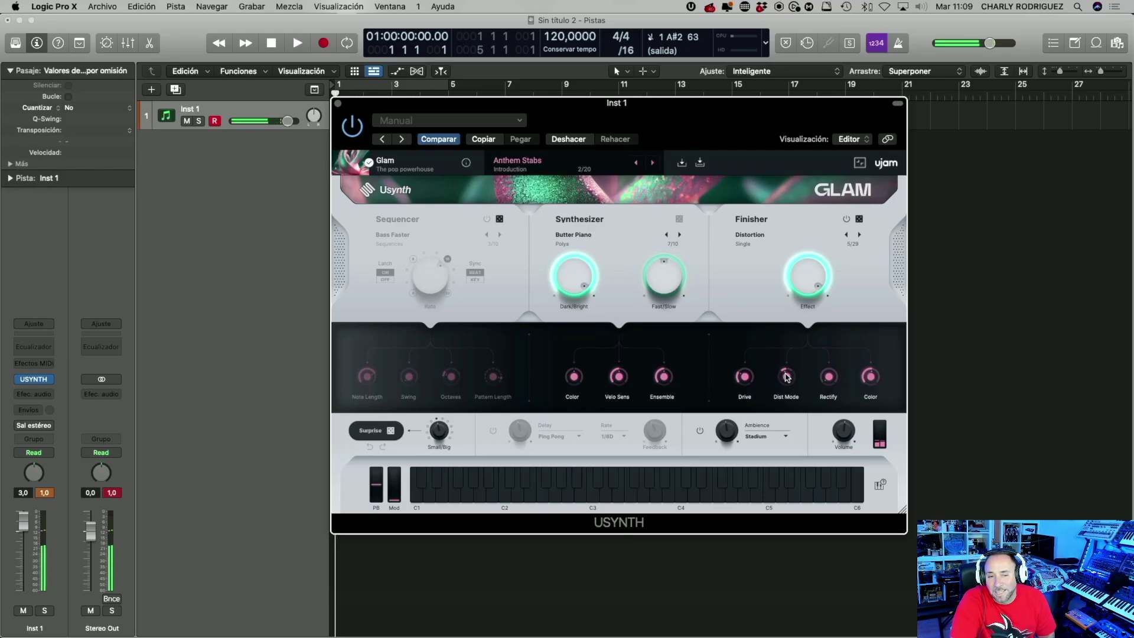
drag(787, 378, 787, 375)
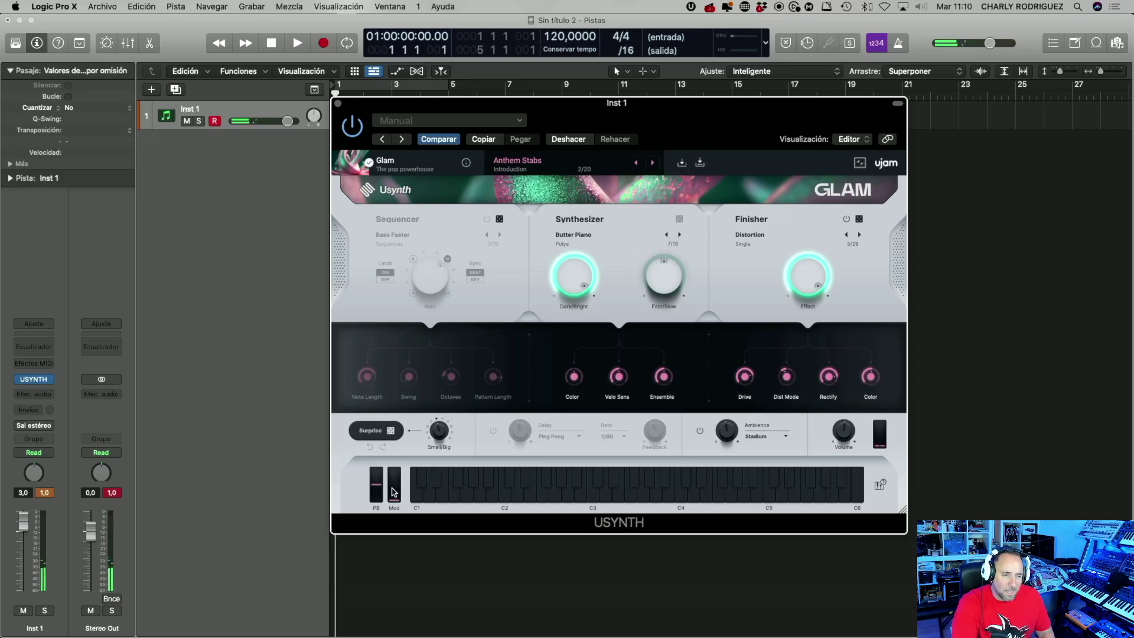
- Turn on the Ping Pong delay and set its rate to 1/16T
click(493, 431)
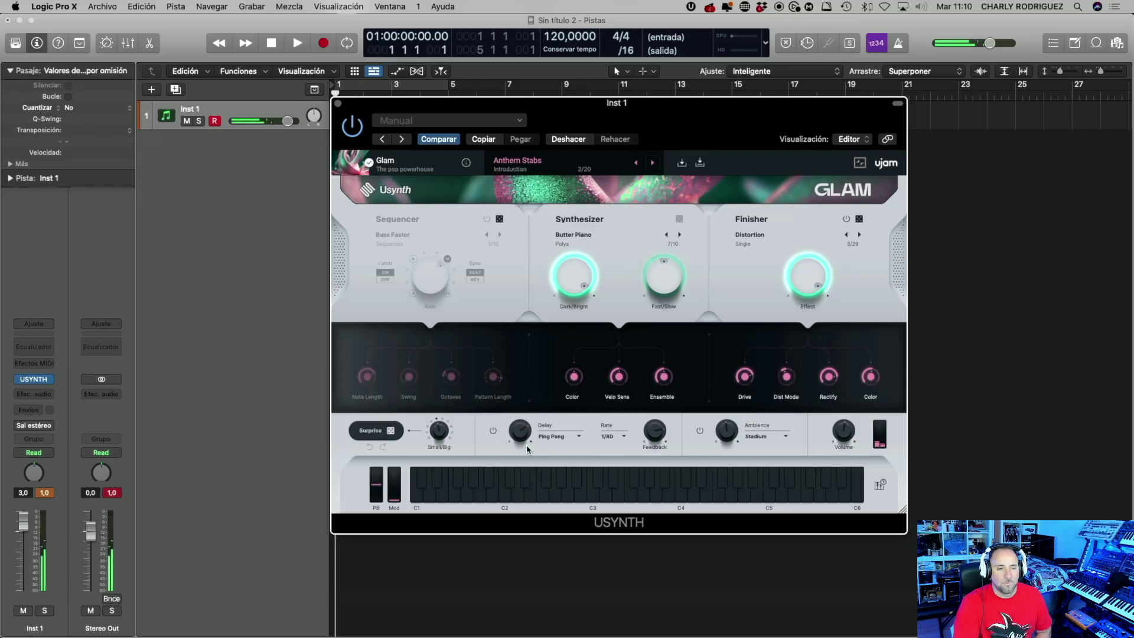
click(614, 437)
click(623, 461)
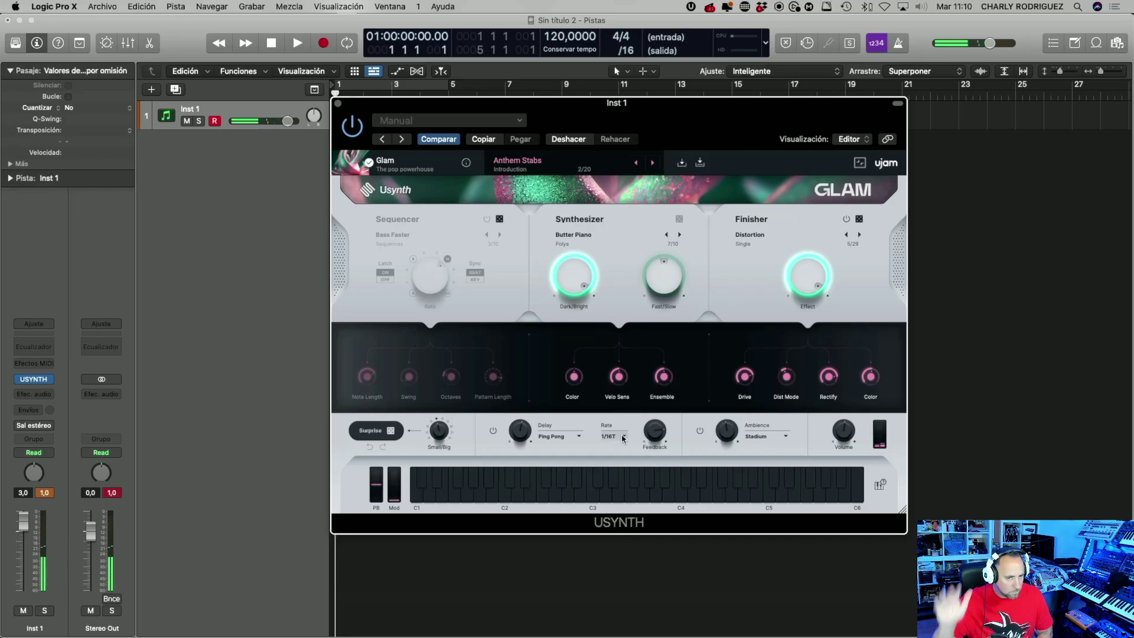
- Try delay rates of 1/4, 1/2T and 1/2, ending with the rate set to 1/4T
click(623, 437)
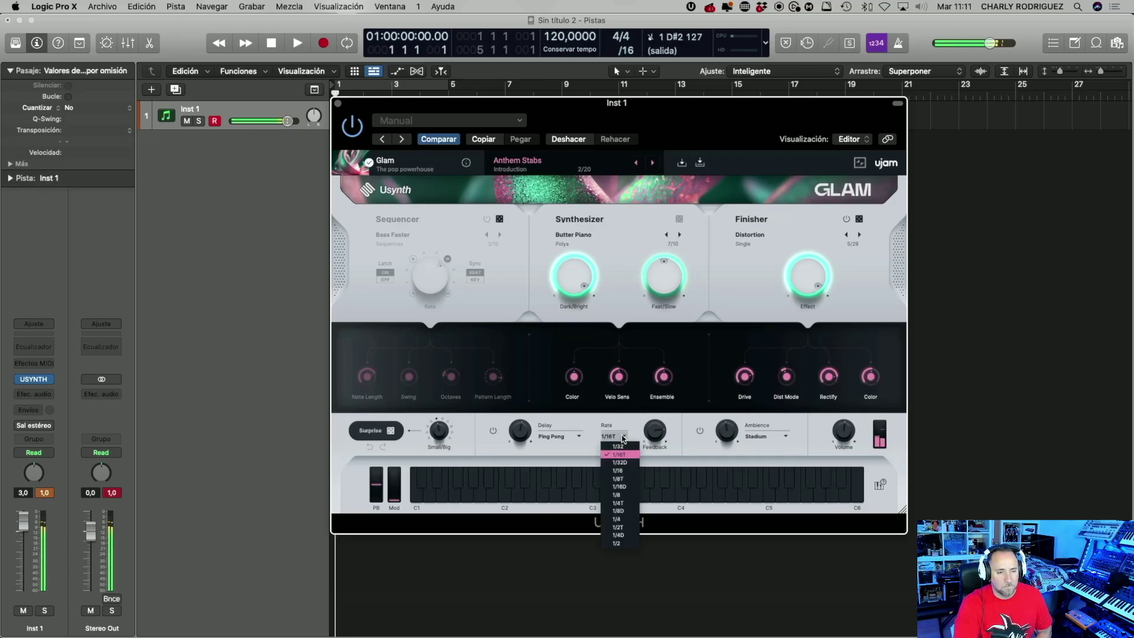
click(626, 520)
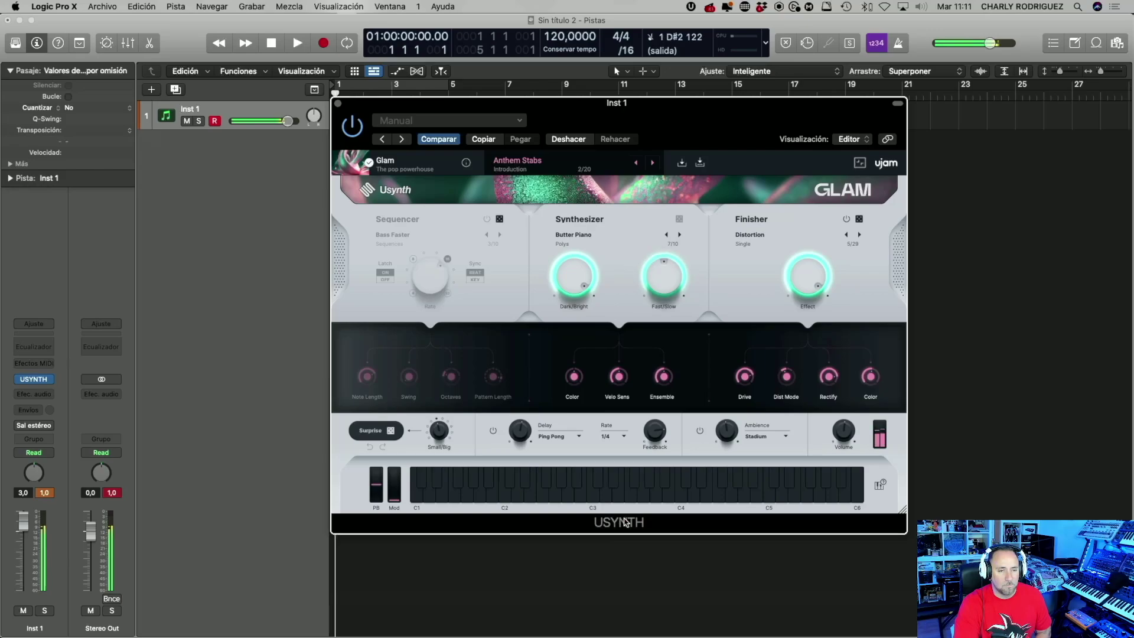
click(624, 436)
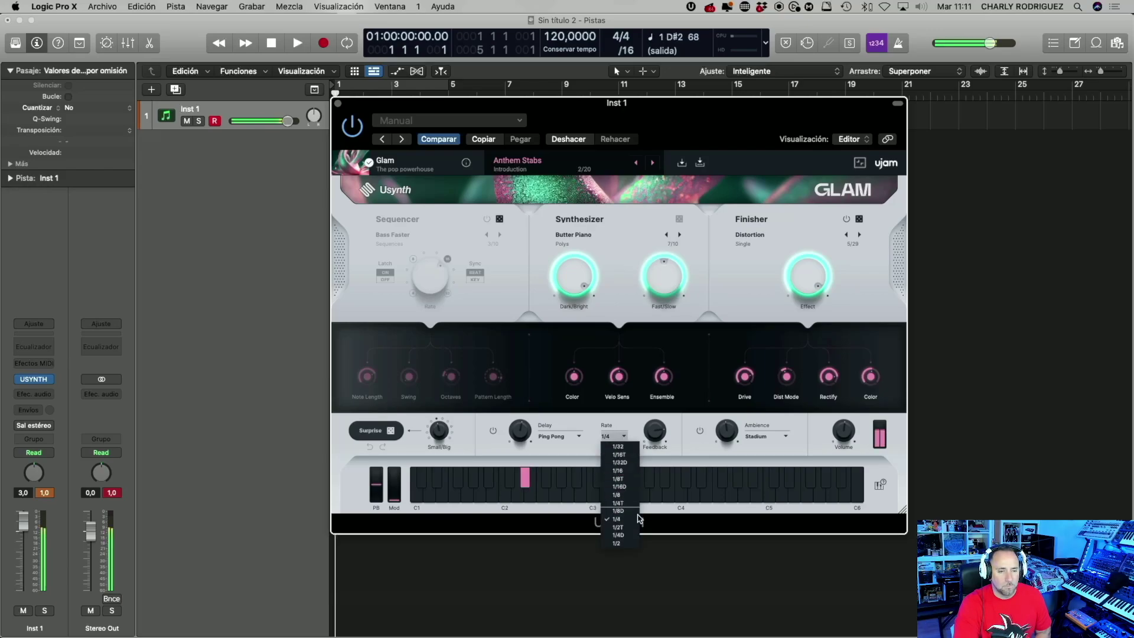
click(628, 530)
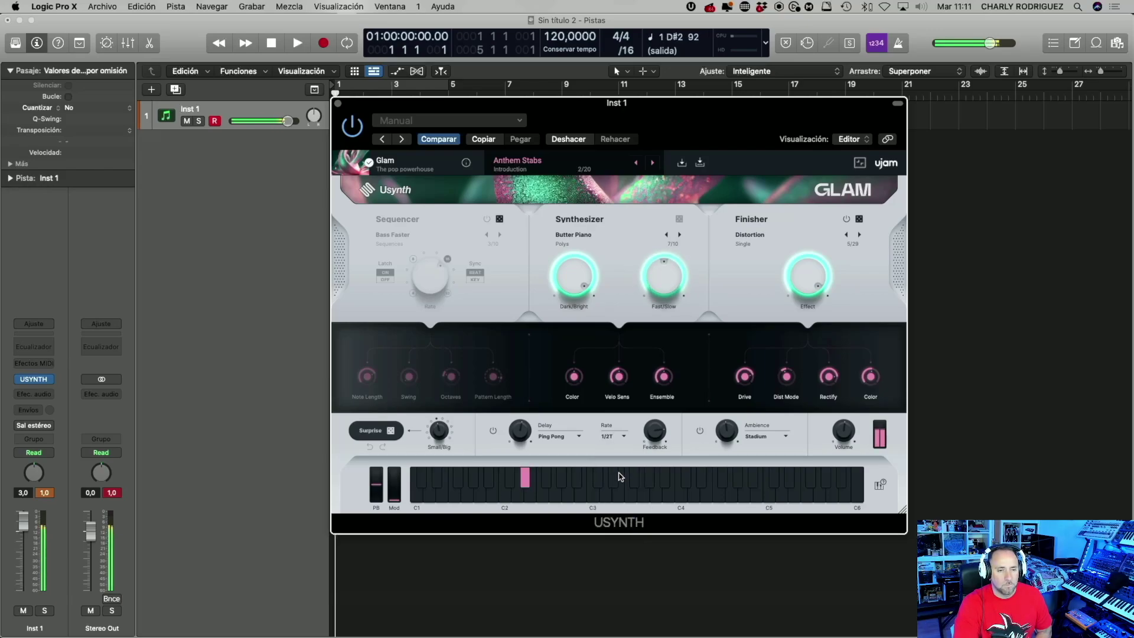
click(617, 436)
click(632, 543)
click(617, 442)
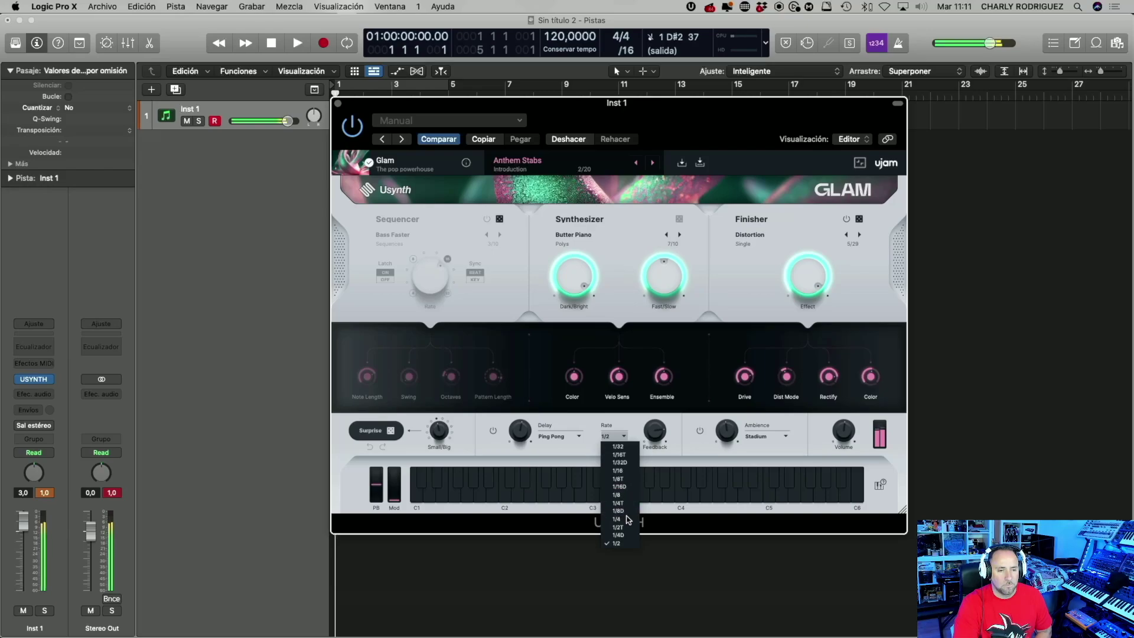
click(619, 502)
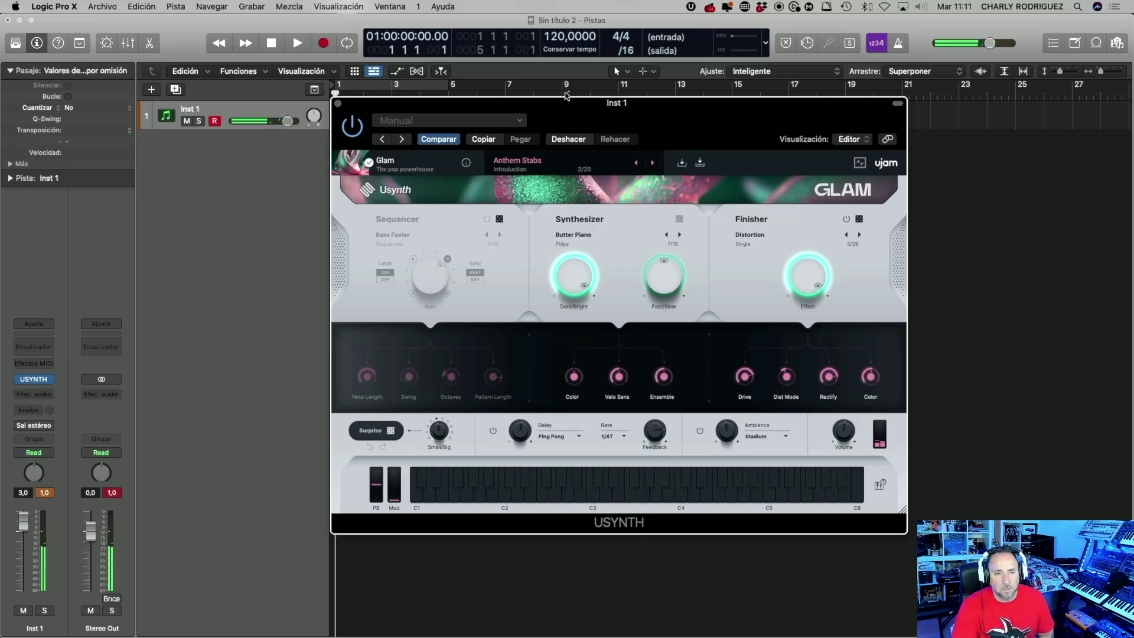
- Audition the Introduction presets from Cyber Cymbal through Massage In A Bottle, load Million Dollar Bass and close the preset browser
click(652, 163)
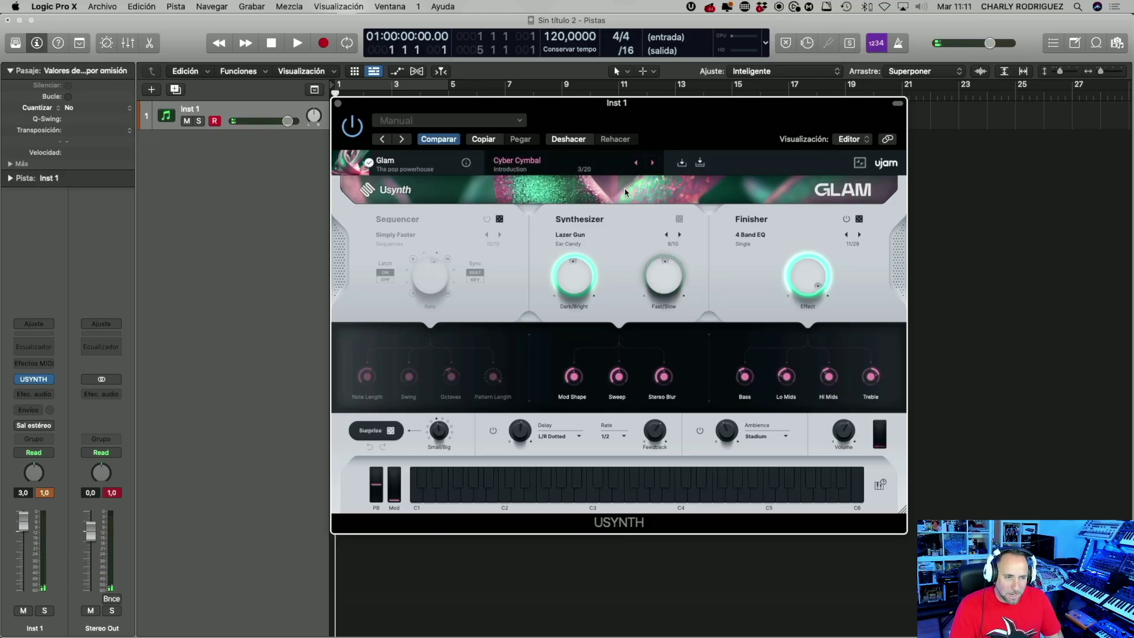
click(569, 164)
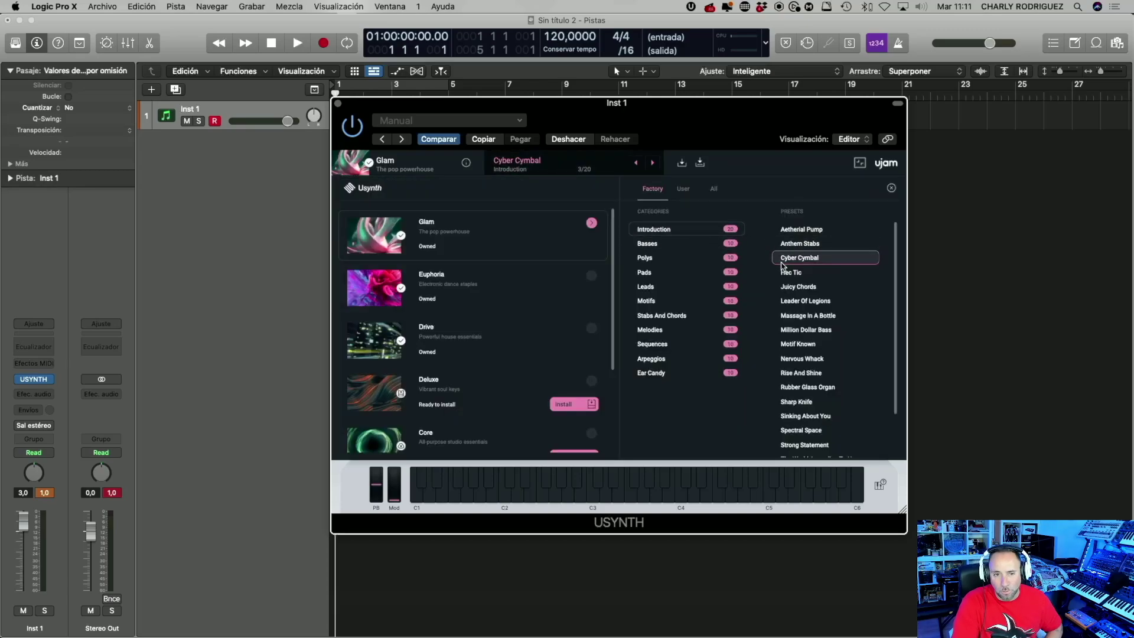
click(801, 274)
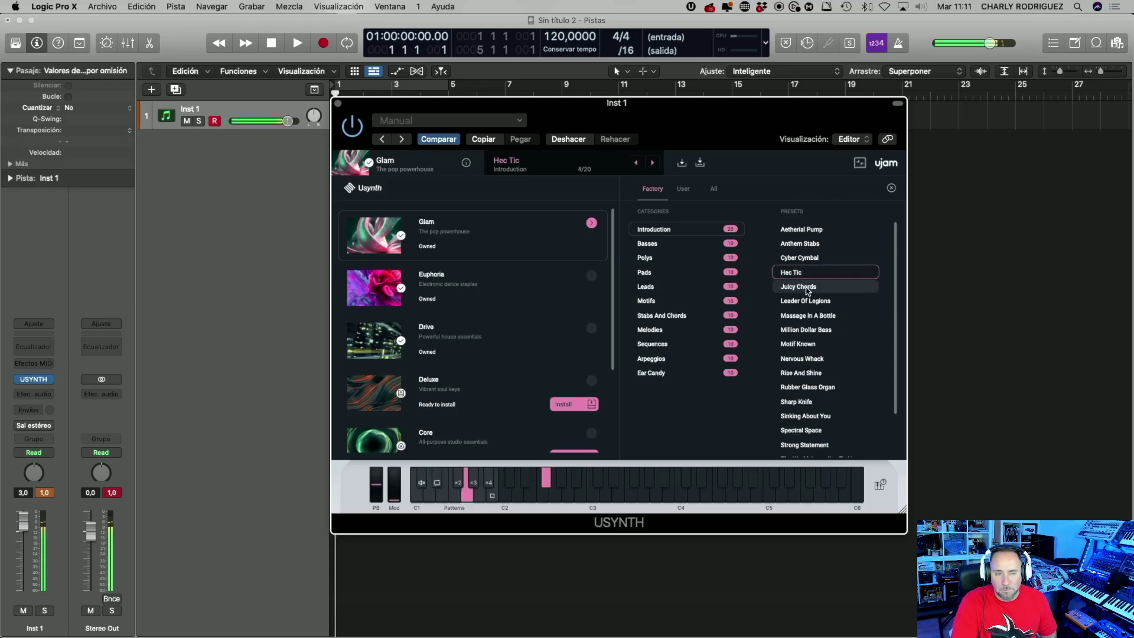
click(807, 288)
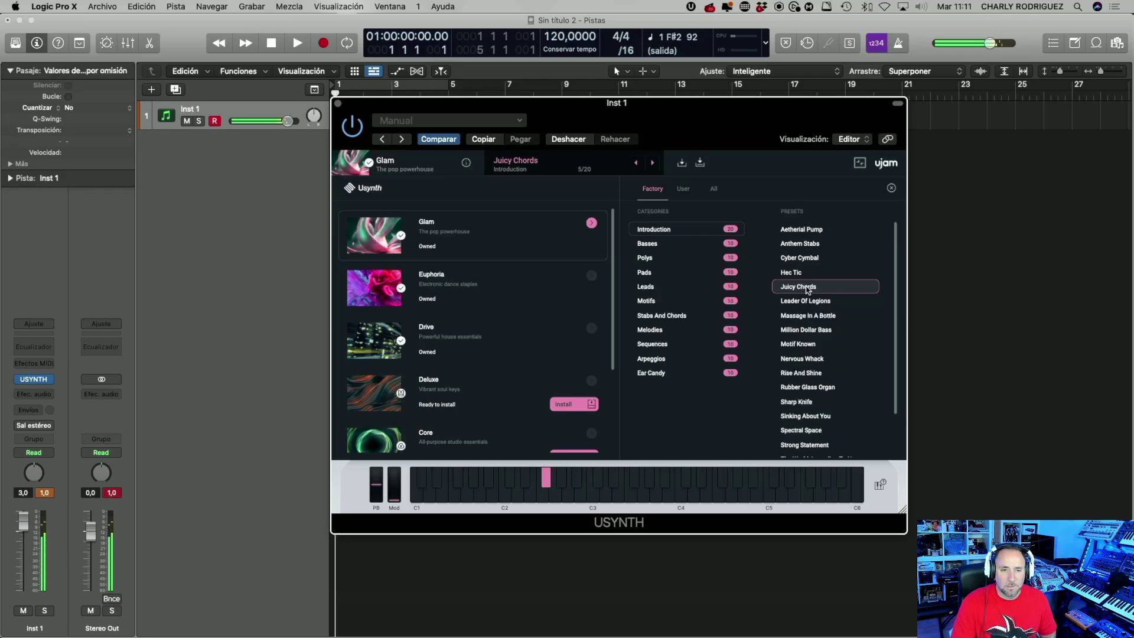
key(Down)
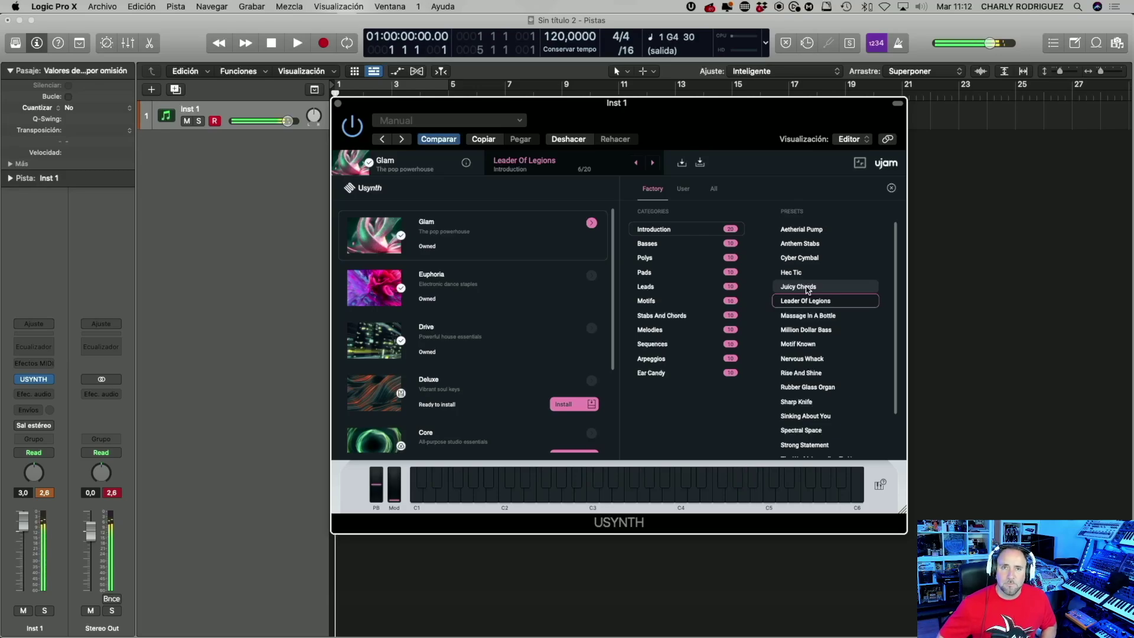
click(823, 318)
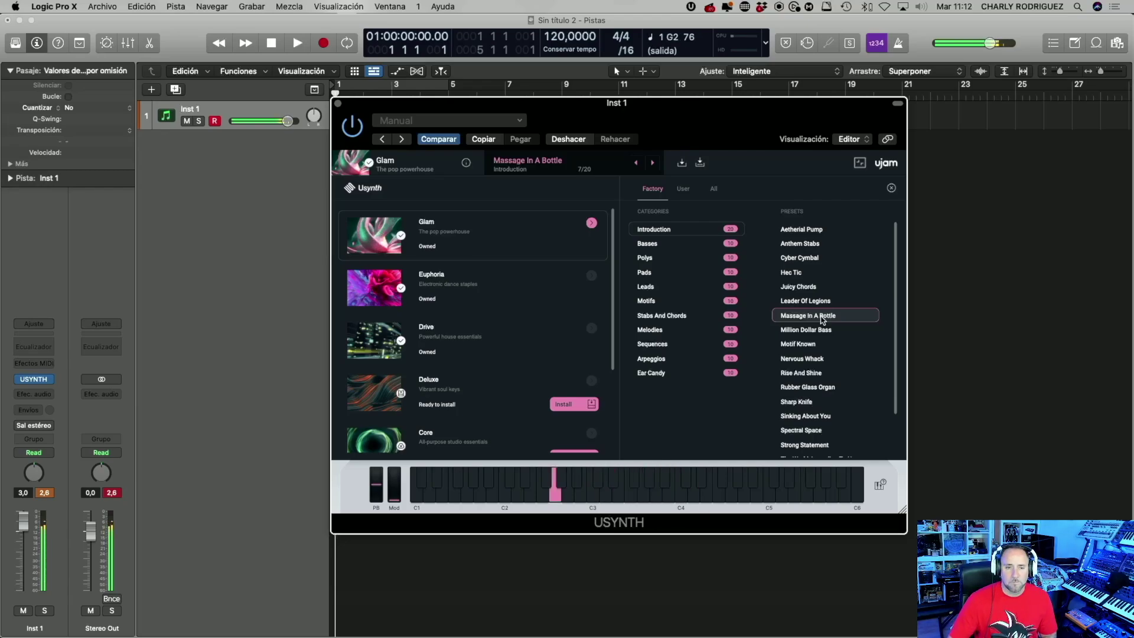
click(825, 334)
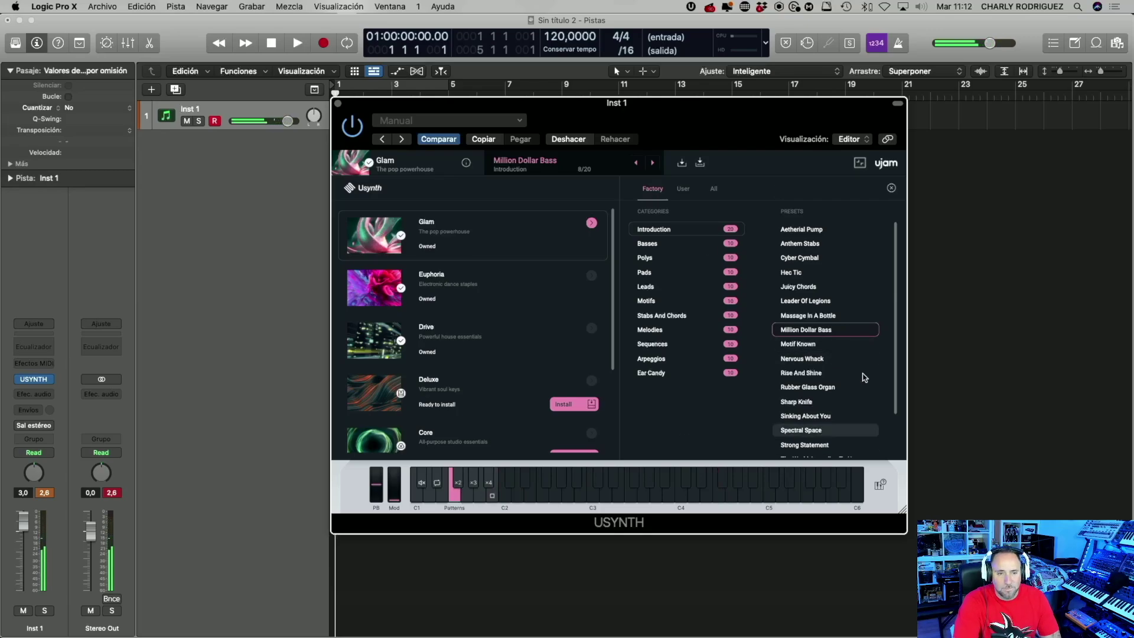
click(561, 161)
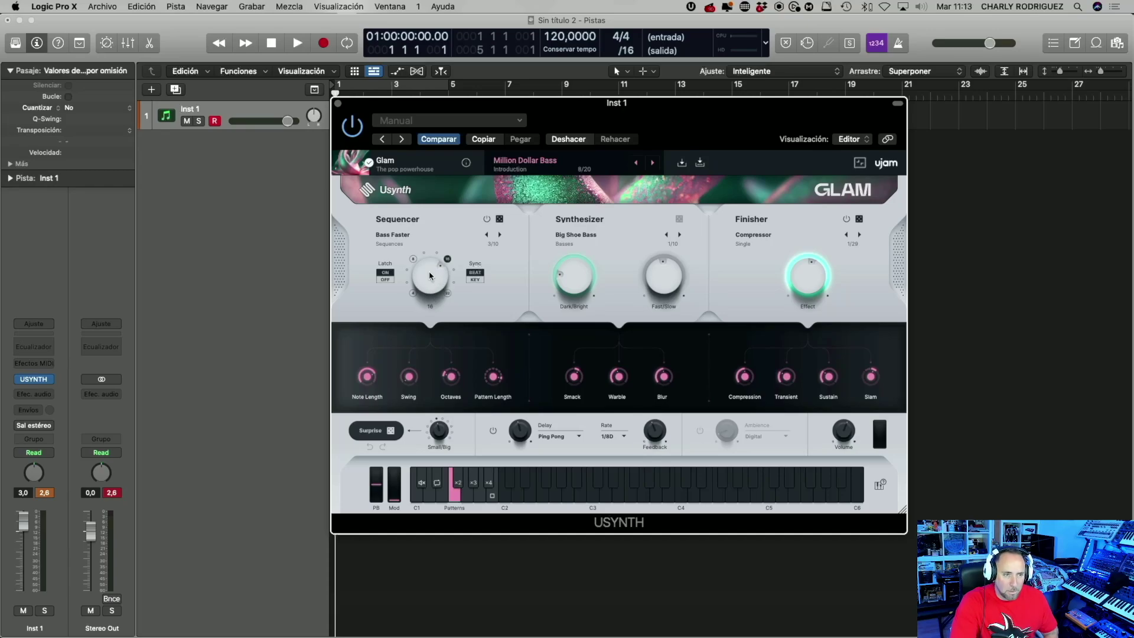
- Vary the Sequencer's Rate for Million Dollar Bass and try Latch off and on, leaving it on
drag(429, 275, 426, 251)
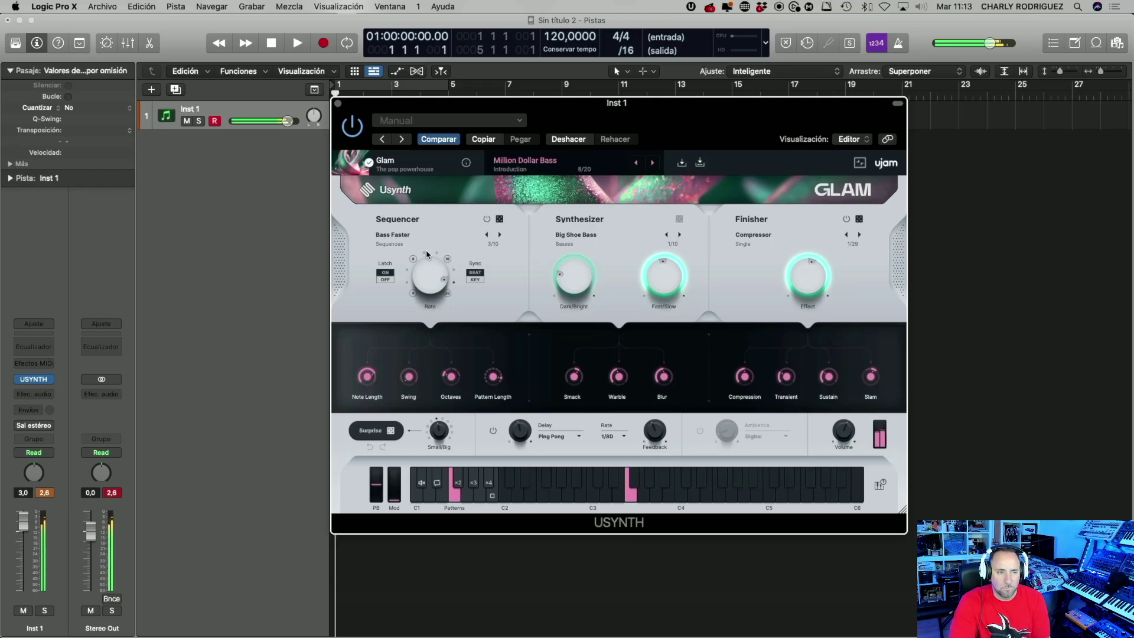
drag(426, 250, 421, 284)
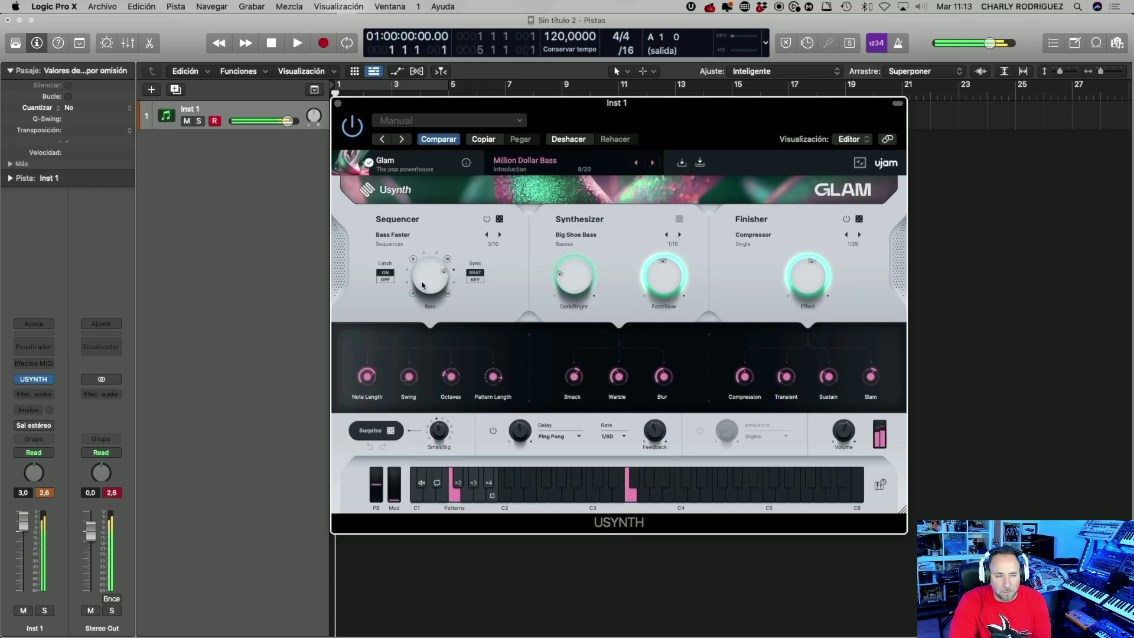
click(389, 279)
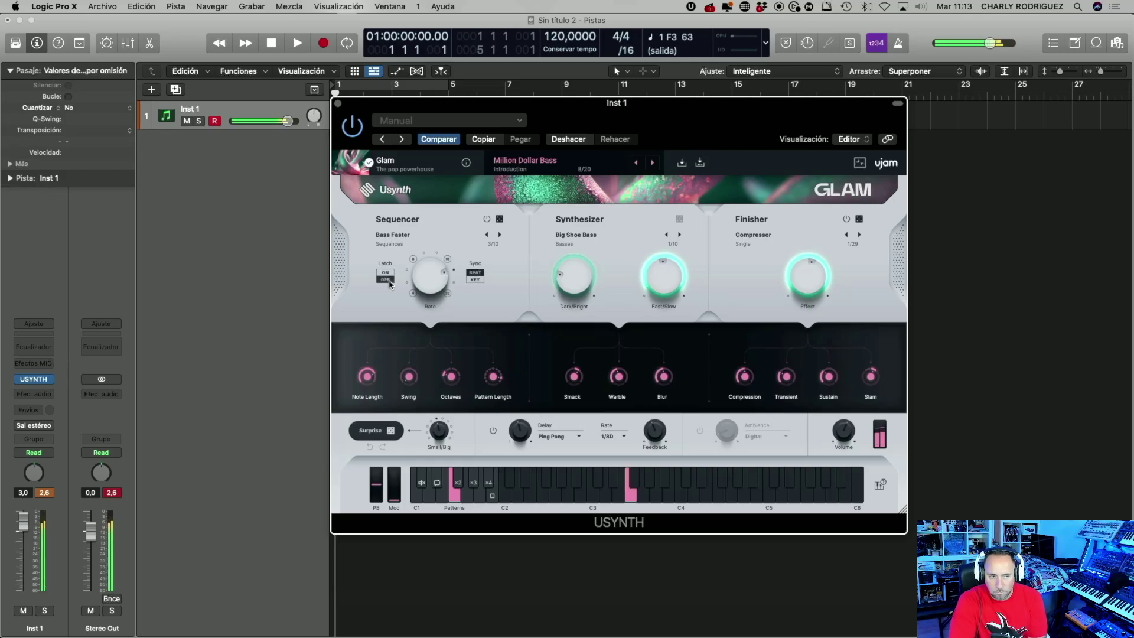
click(385, 273)
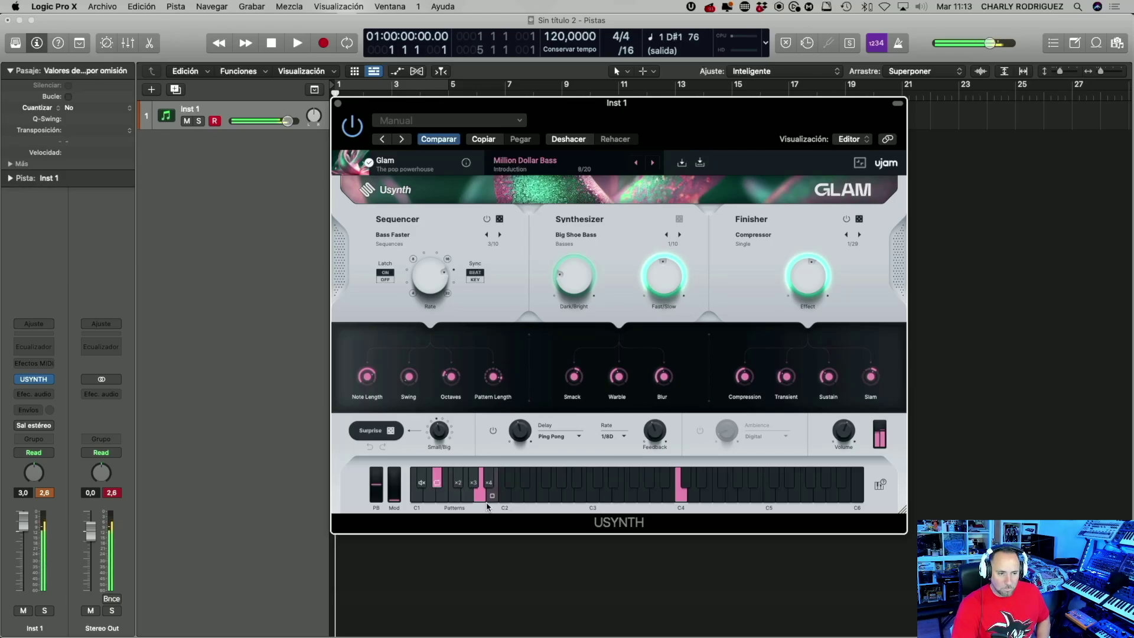
click(385, 275)
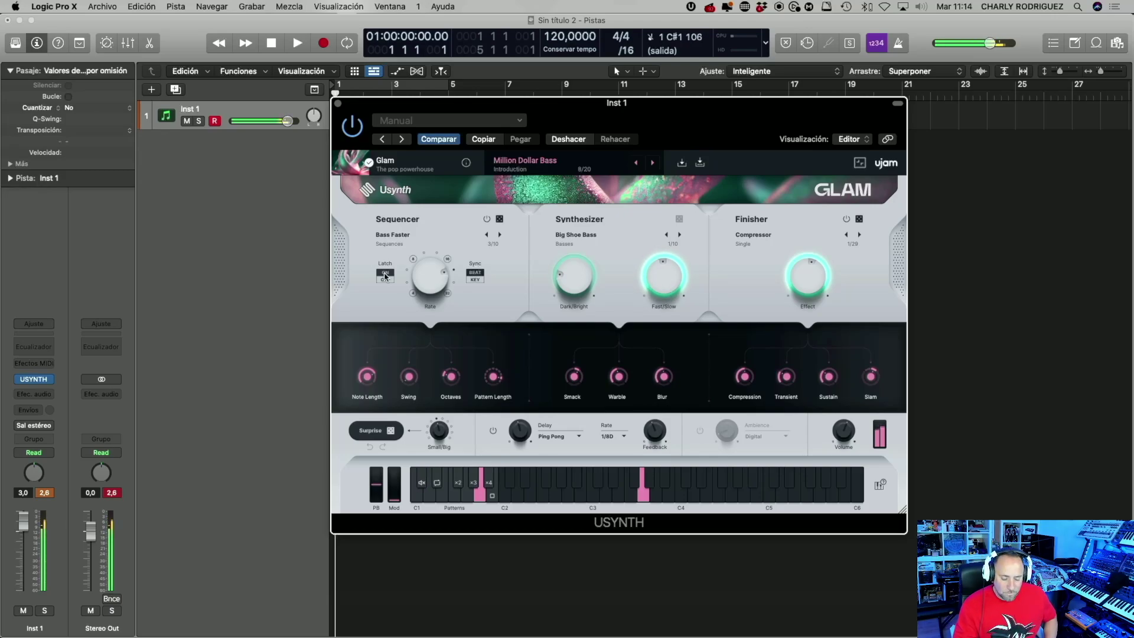
click(384, 276)
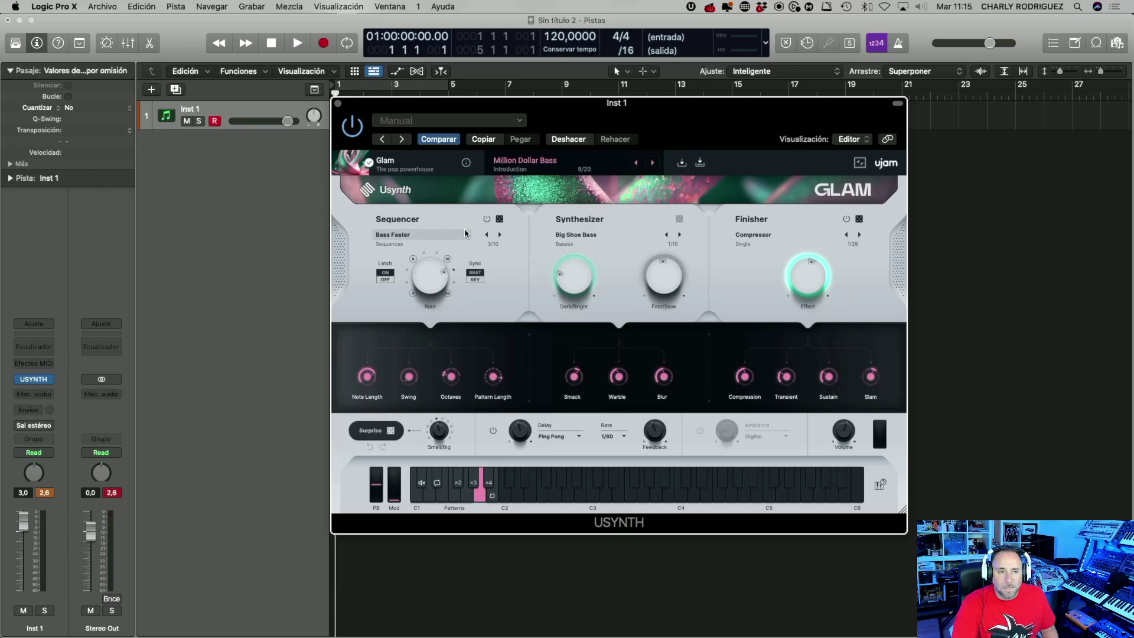
- Switch the Sequencer phrase to the On The Runs motif, and replace it with Arpeggios from the Arpeggios category
click(408, 235)
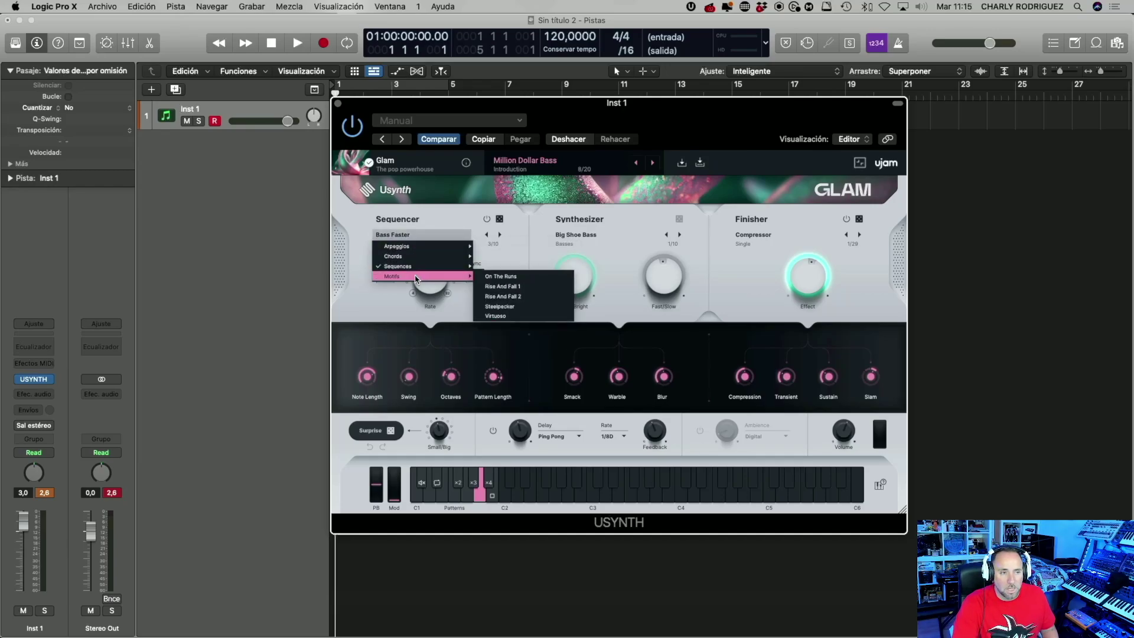
click(506, 277)
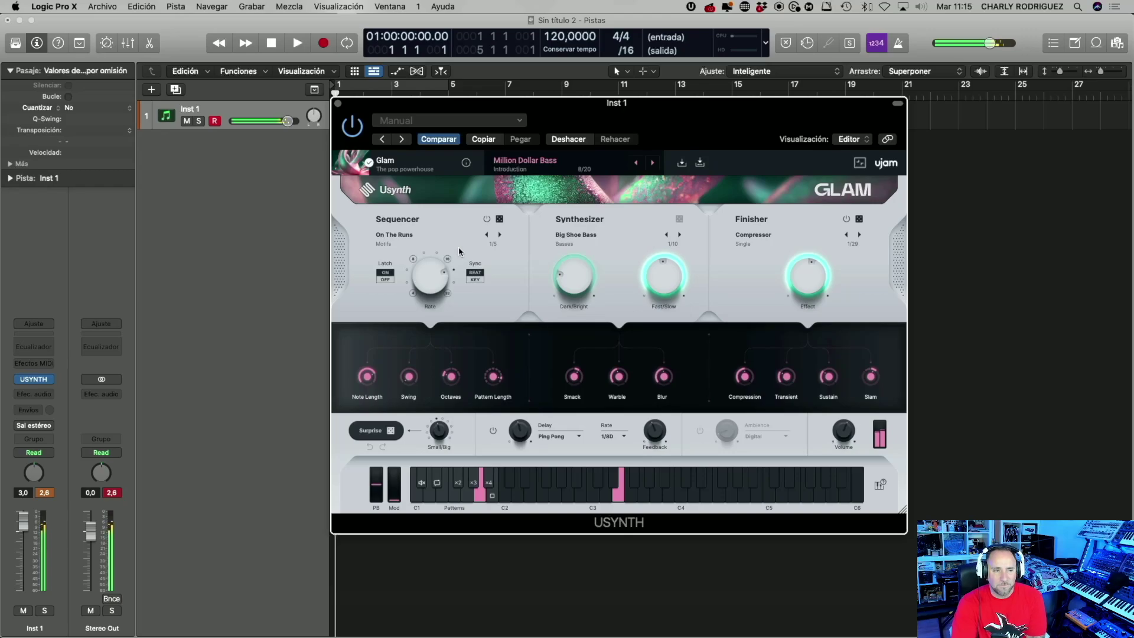
click(401, 236)
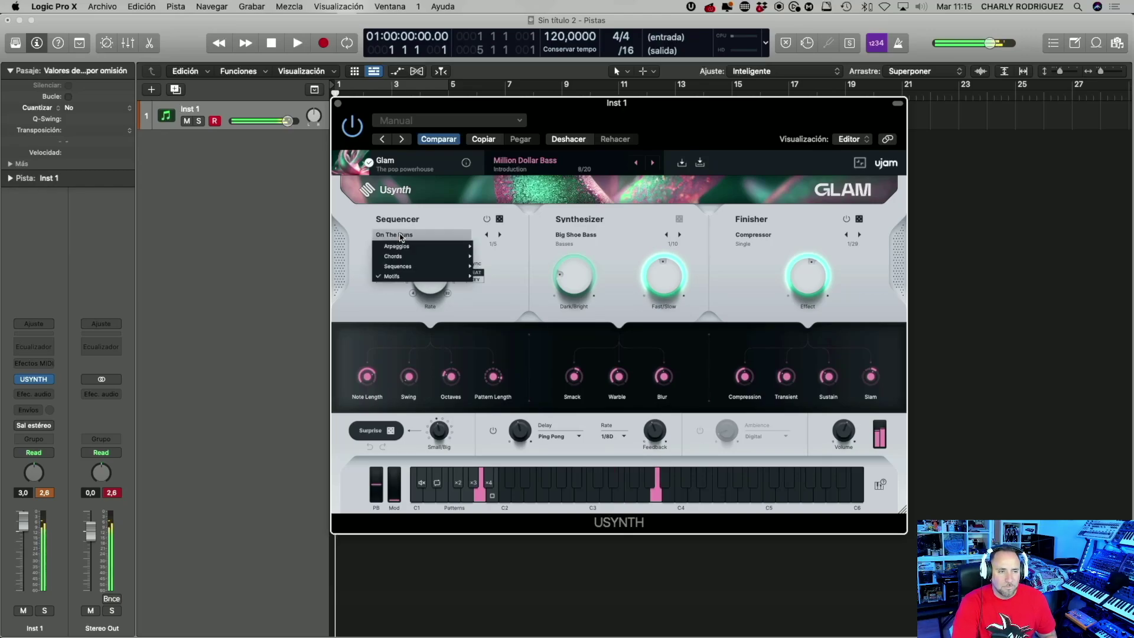
mouse_move(416, 248)
click(502, 245)
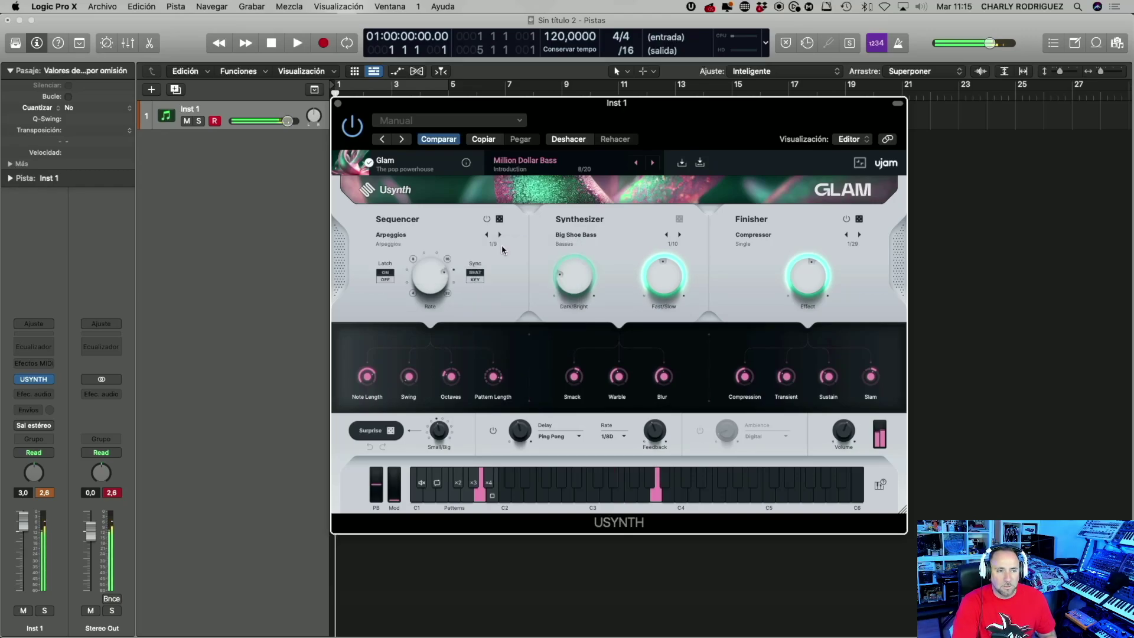
- Step the Sequencer through Complex Arpeggios and Mixed Arpeggios to 1 Bar Arpeggios 1
click(499, 236)
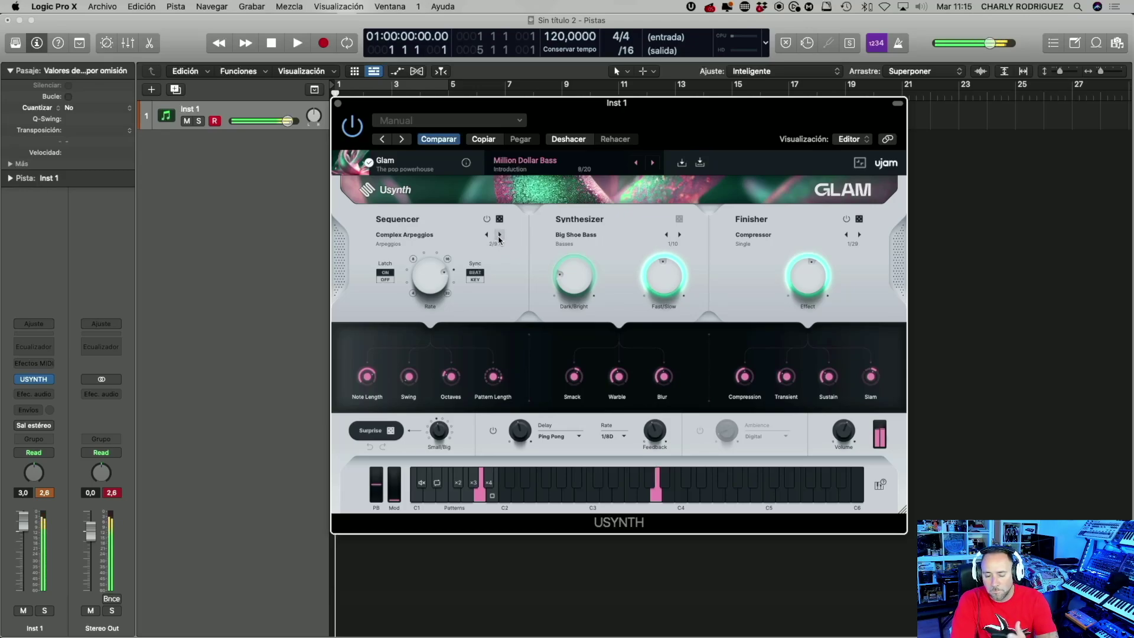
click(499, 236)
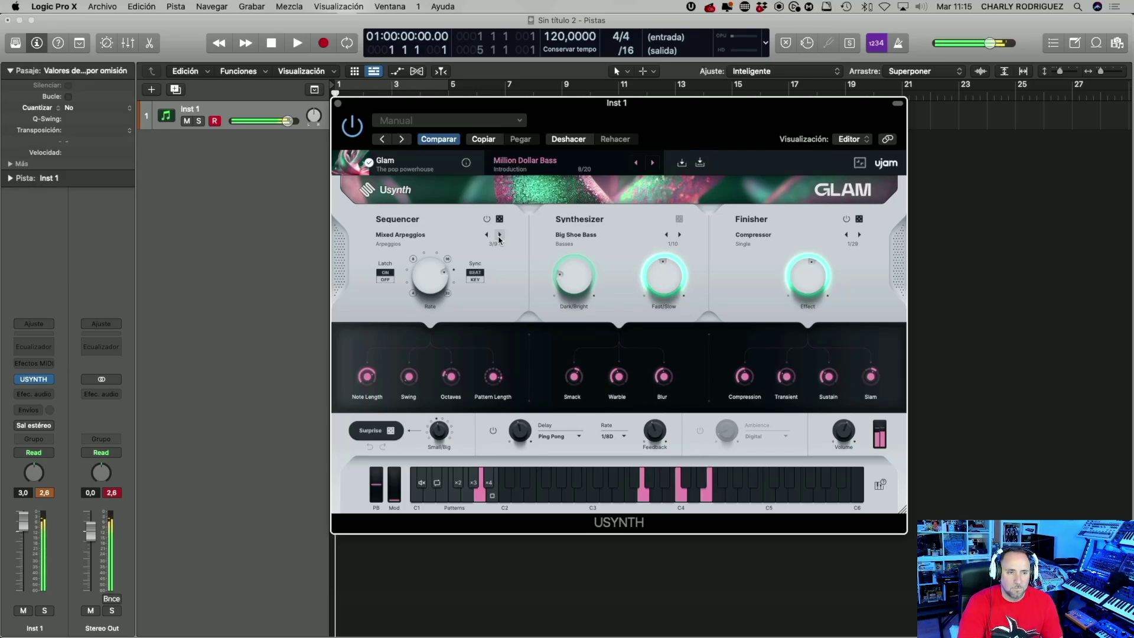
click(500, 235)
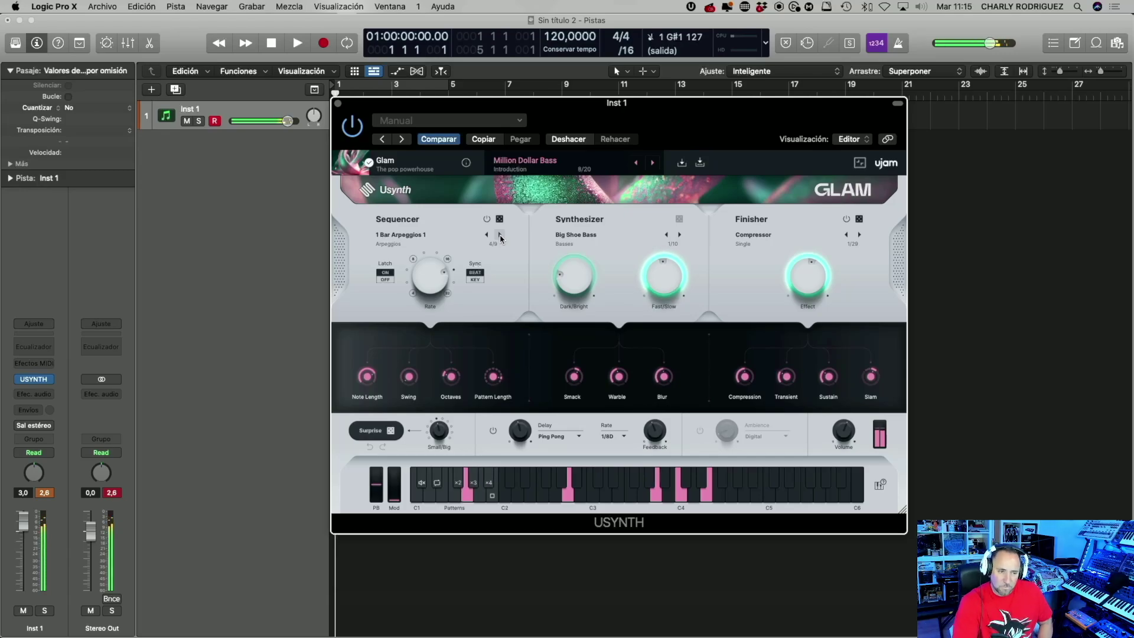
- Step the Sequencer to 1 Bar Arpeggios 3, and replace it with the Big Feels phrase from the Chords category
click(499, 235)
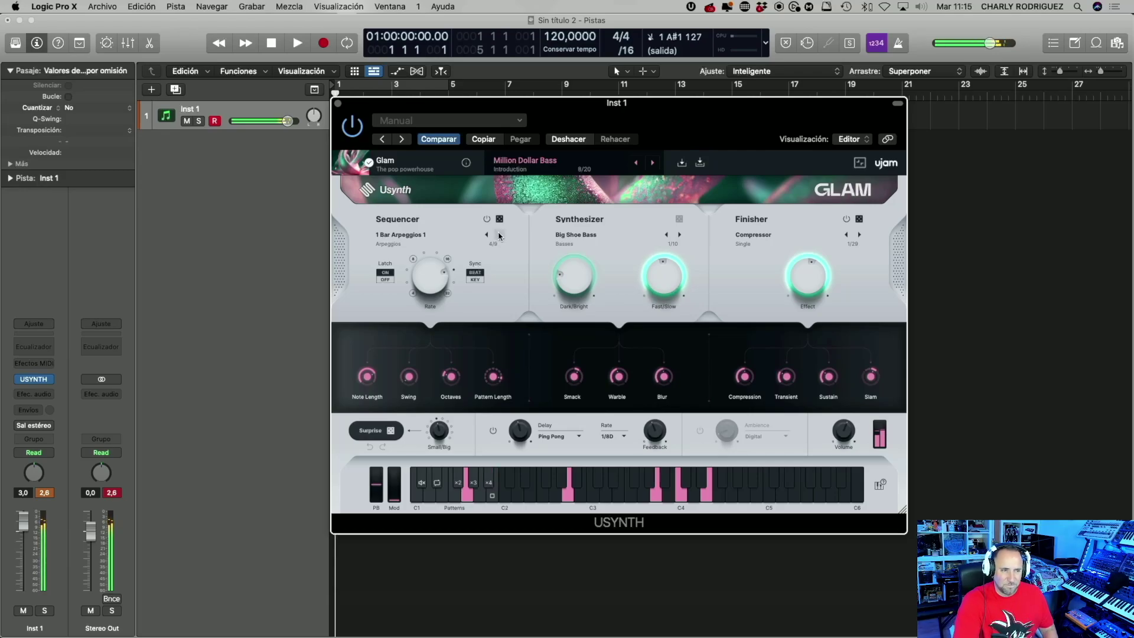
click(414, 235)
mouse_move(430, 260)
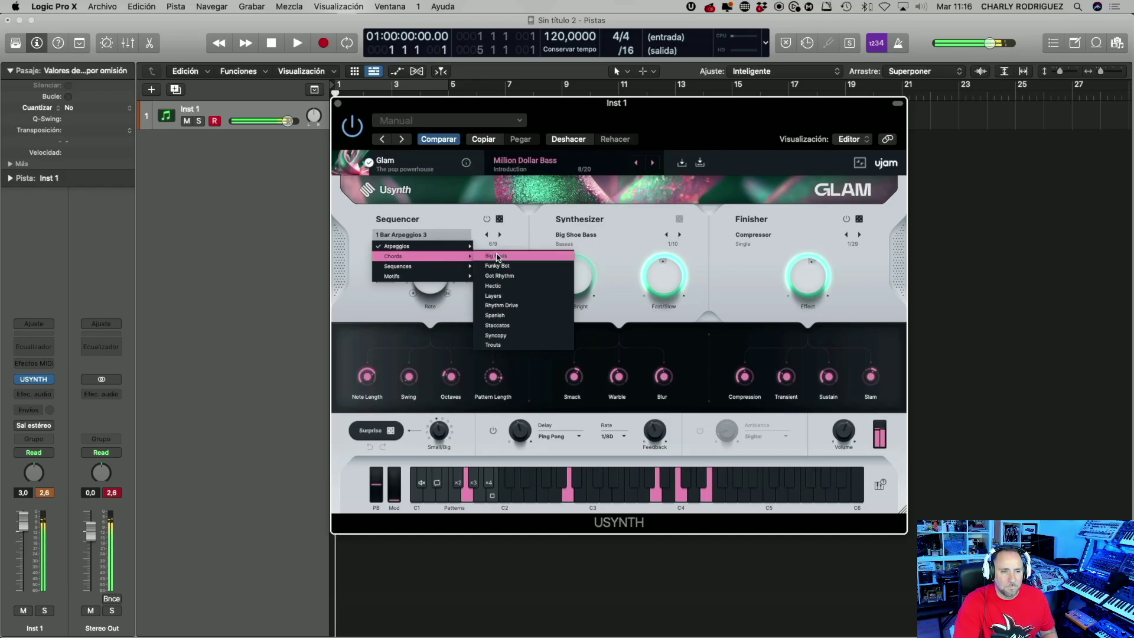
click(496, 255)
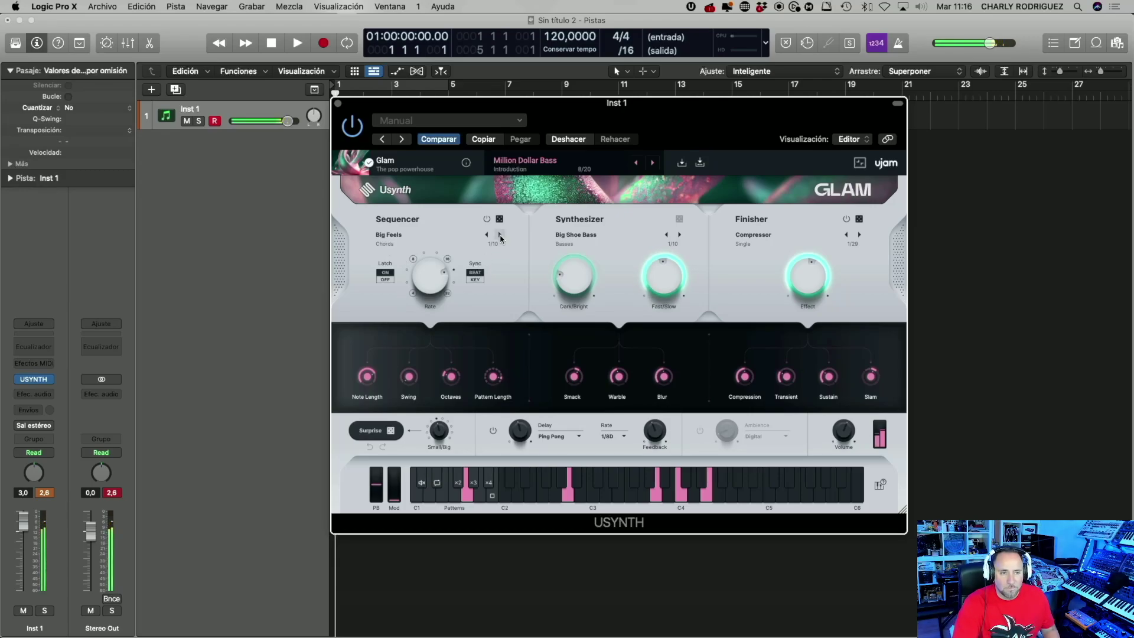
- Step the Sequencer through the Chords phrases Funky Bot, Got Rhythm, Hectic, Layers and Rhythm Drive to Spanish
click(499, 235)
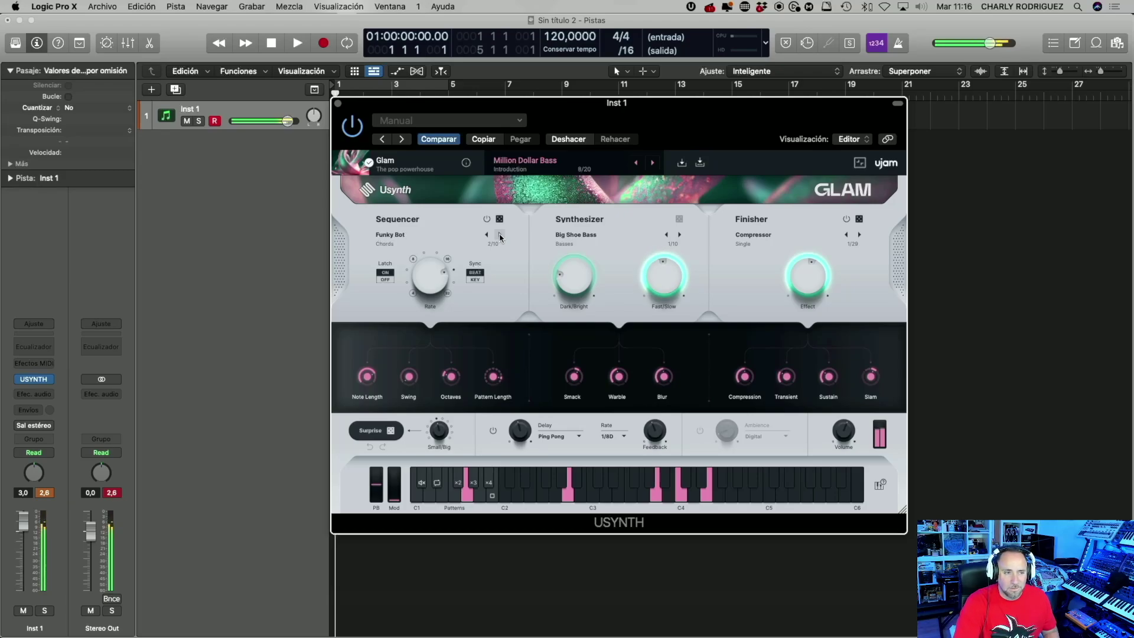
click(500, 236)
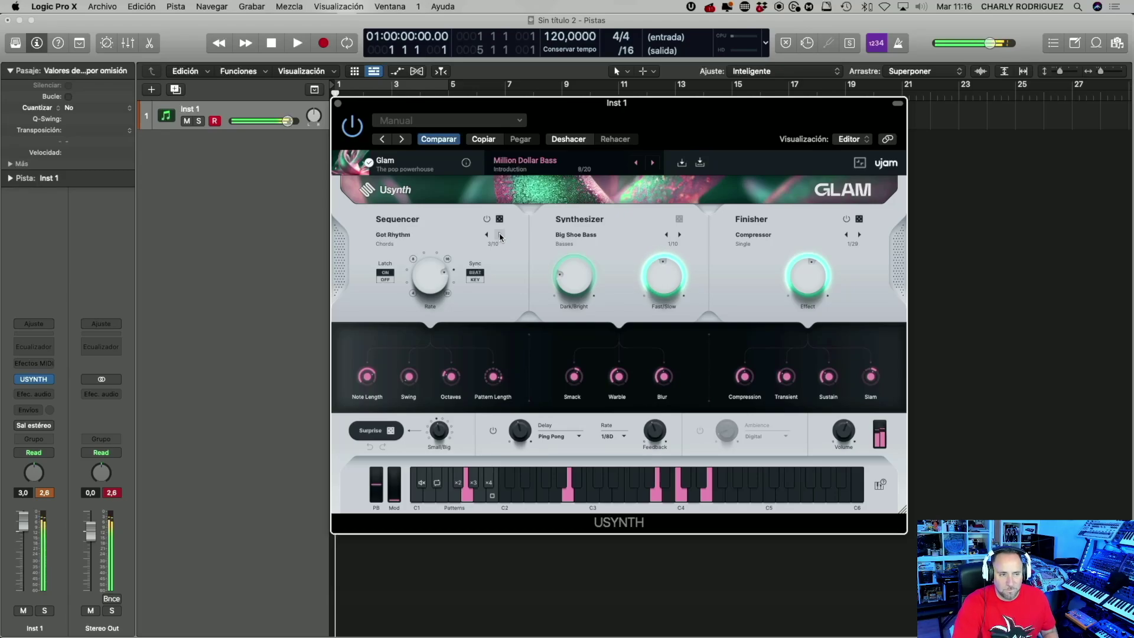
click(499, 236)
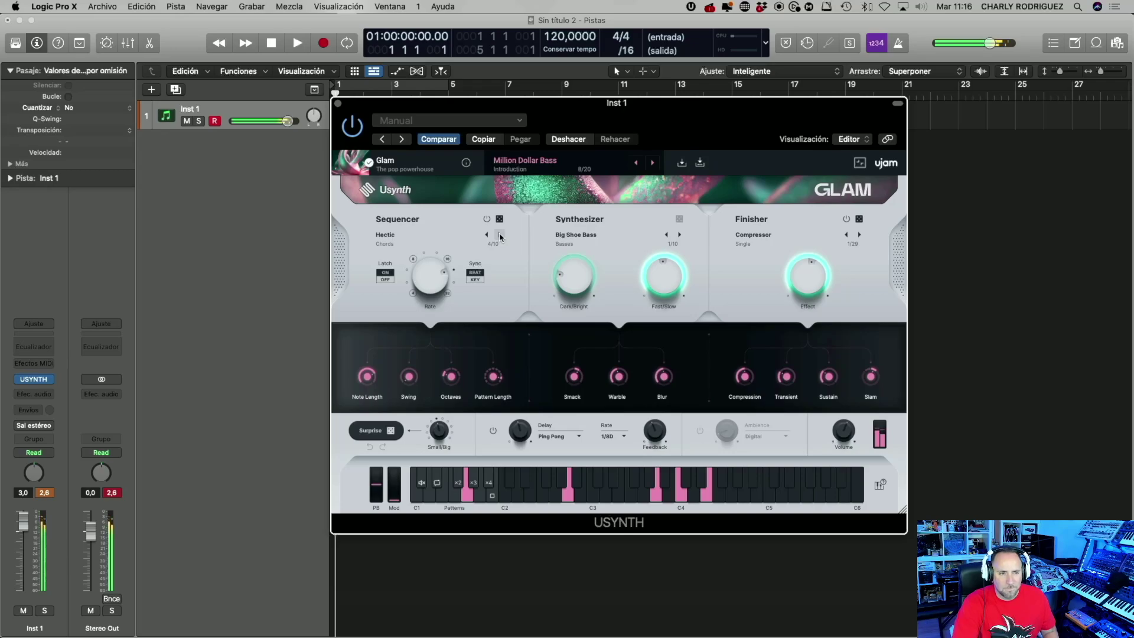
click(499, 235)
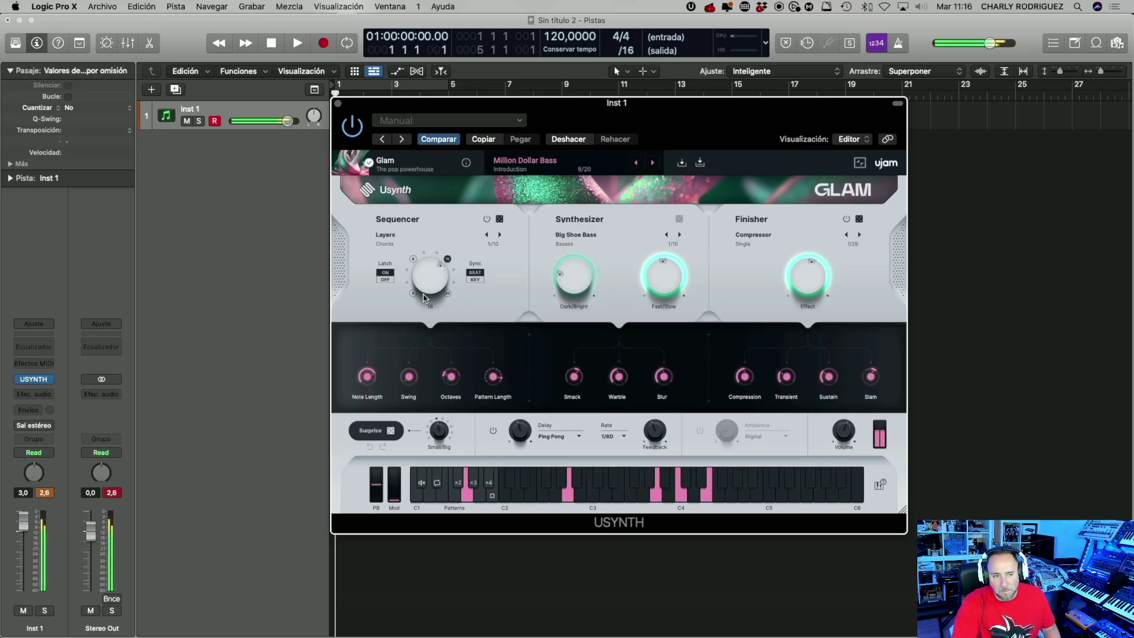
click(500, 235)
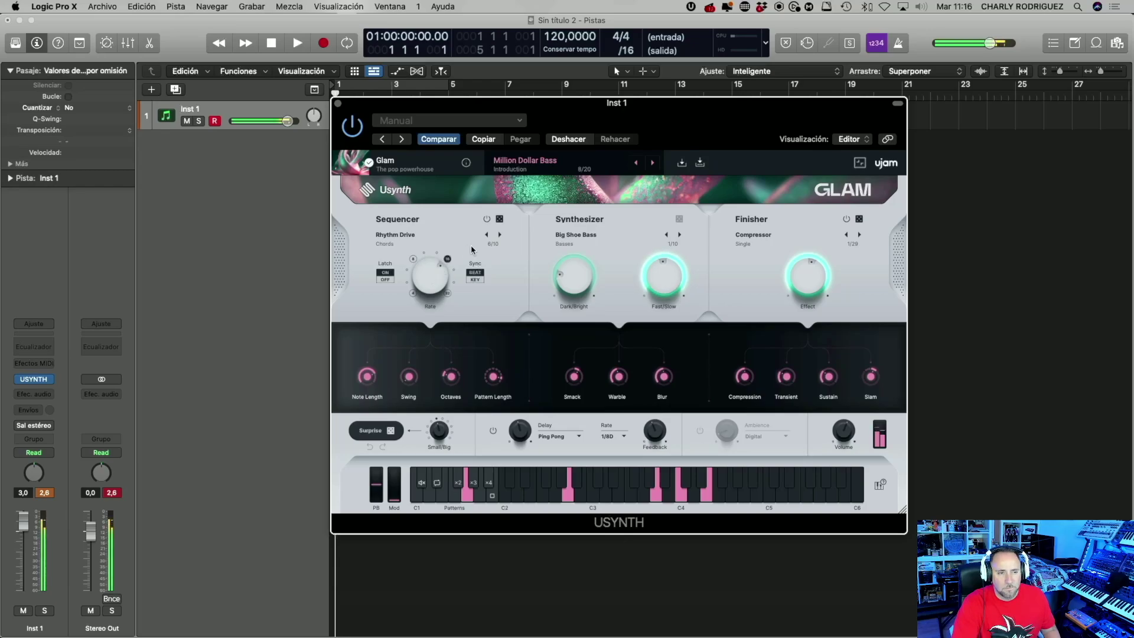
click(499, 235)
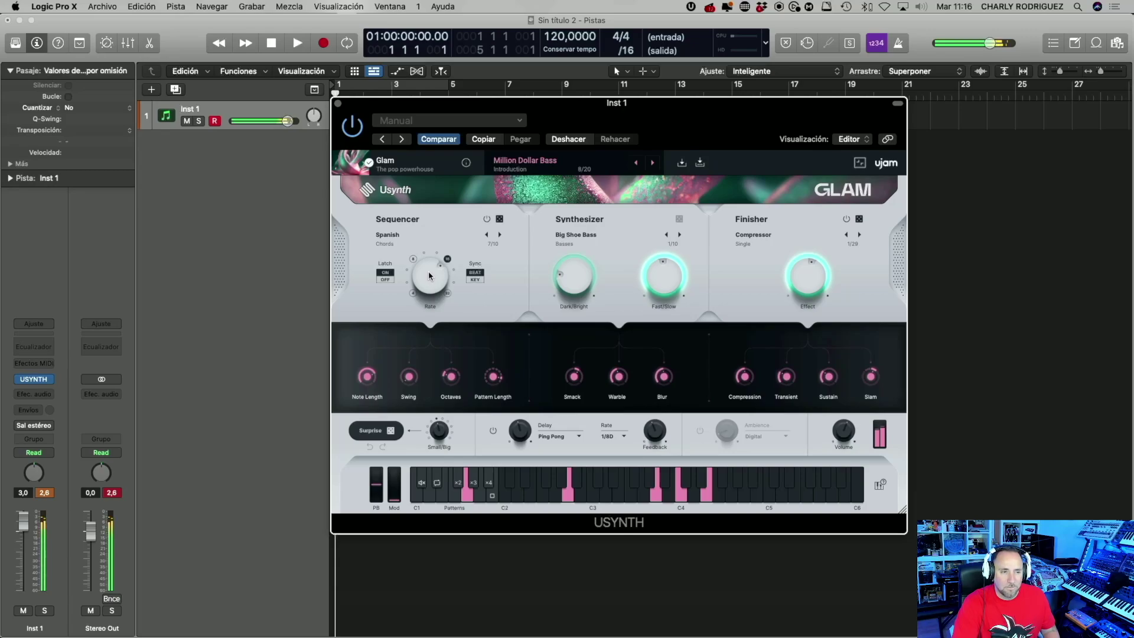
- Vary the Sequencer's Rate while stepping through the remaining Chords phrases Staccatos and Syncopy to Trouts
drag(423, 274, 419, 291)
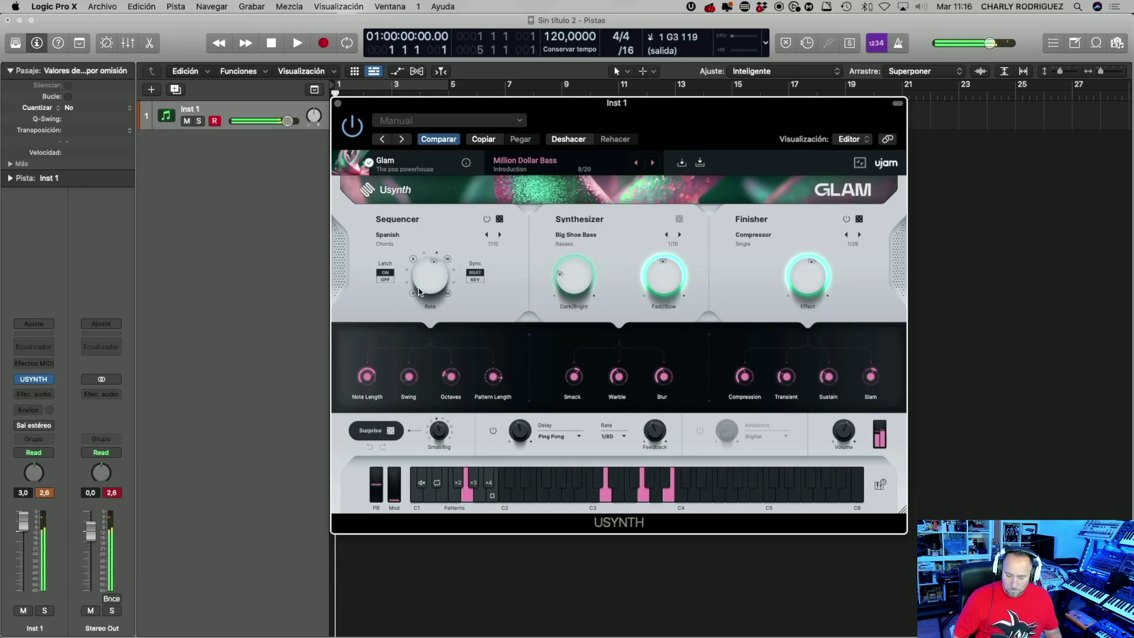
drag(418, 292, 424, 259)
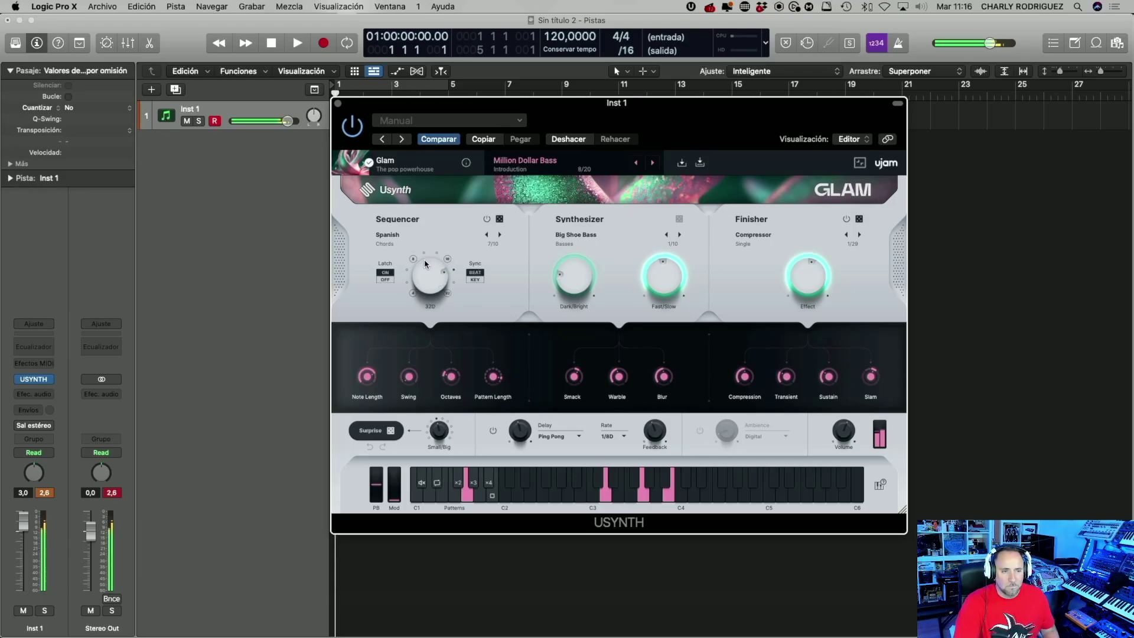
click(499, 235)
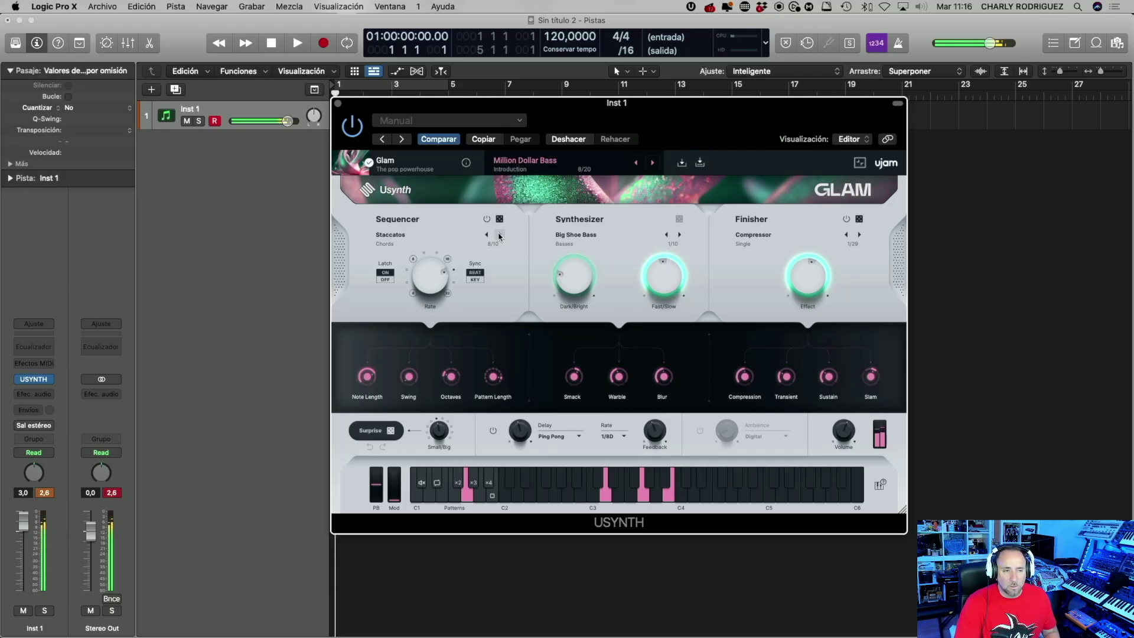
click(499, 235)
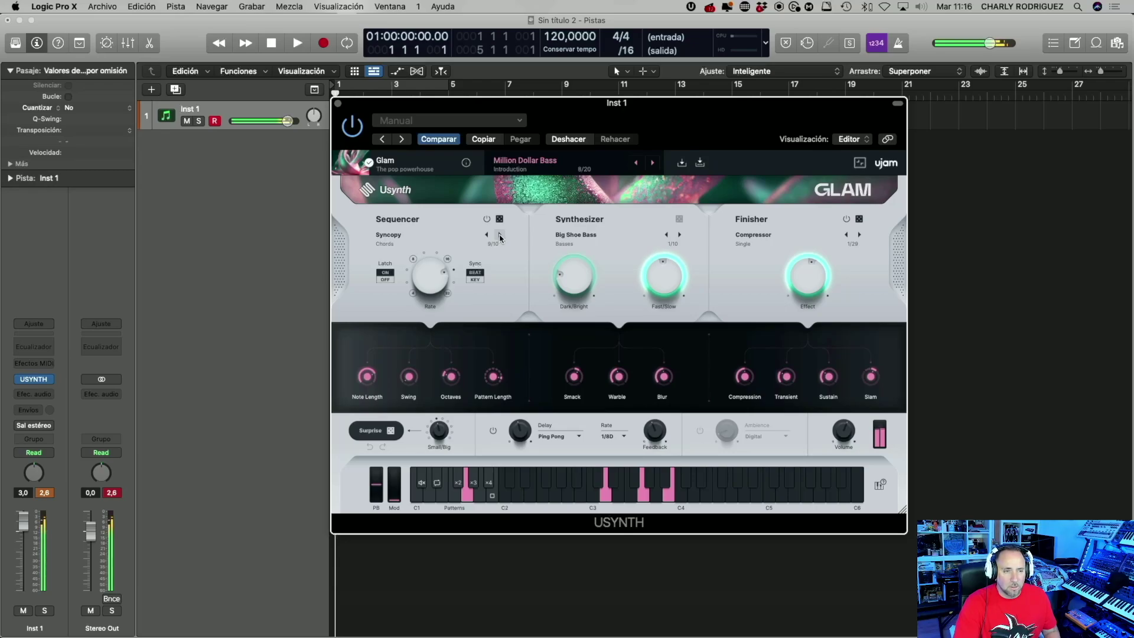
click(500, 235)
drag(427, 282, 430, 307)
- Switch the Sequencer to Fifth Interval from the Sequences category and step through Garnish, Perc Add Delay, Perc Complex and Pseudo Delay to Simply Faster
click(389, 242)
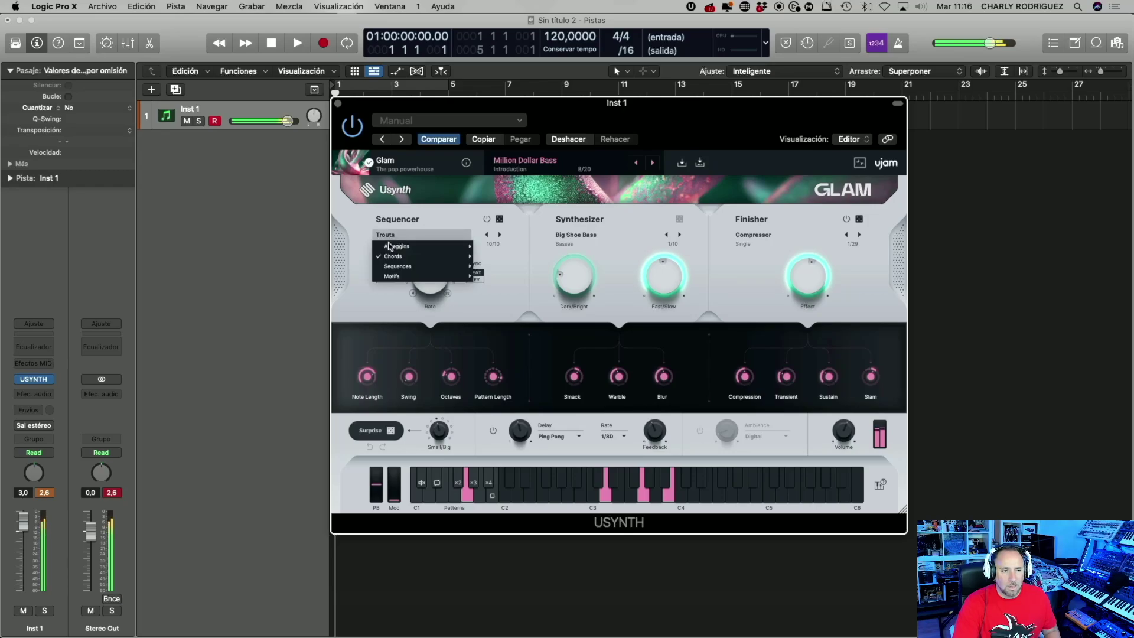
mouse_move(413, 267)
click(516, 307)
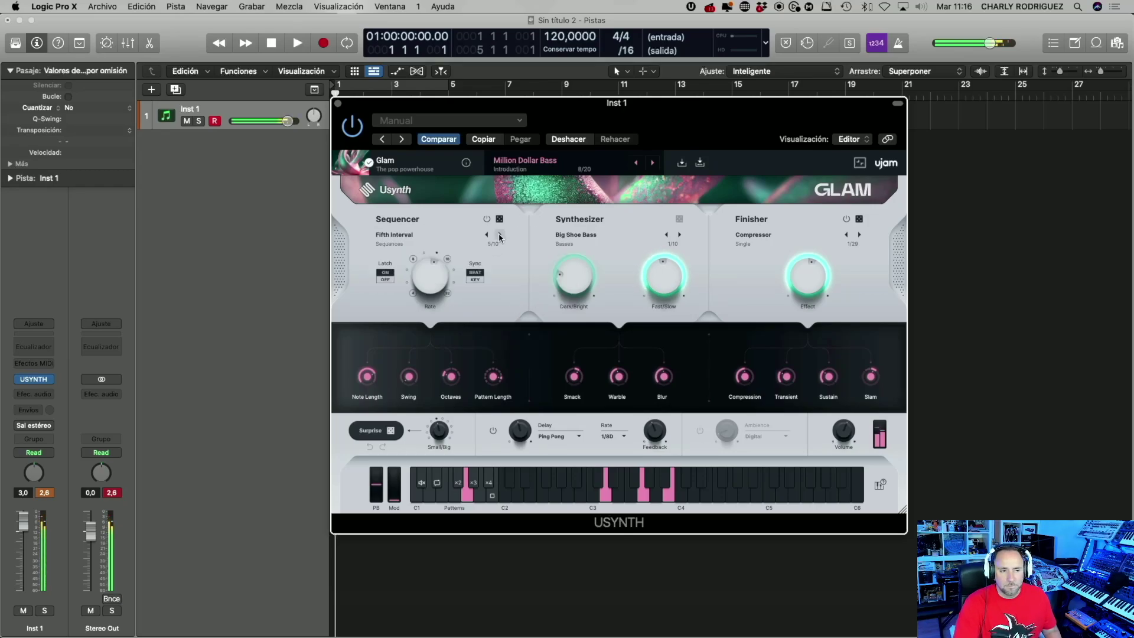
click(500, 235)
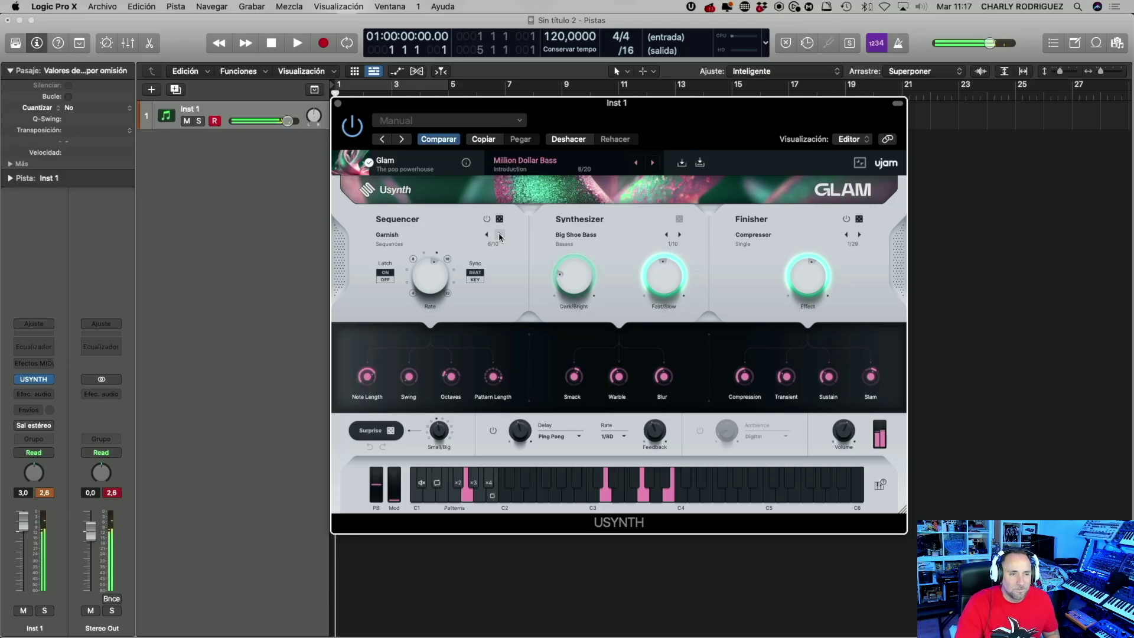
click(500, 236)
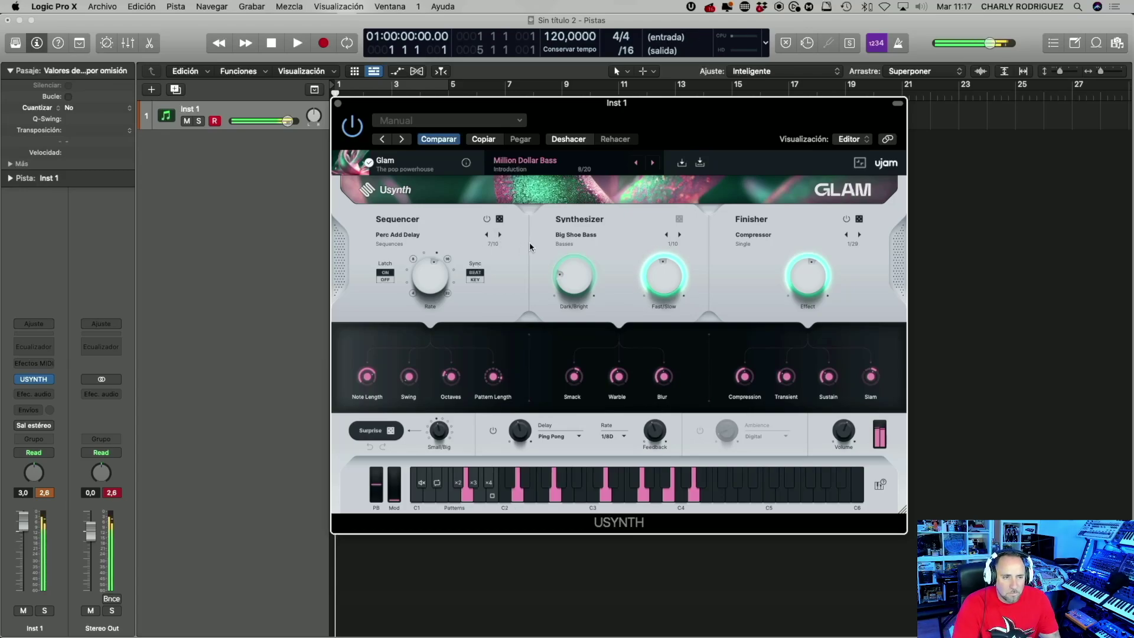
click(499, 233)
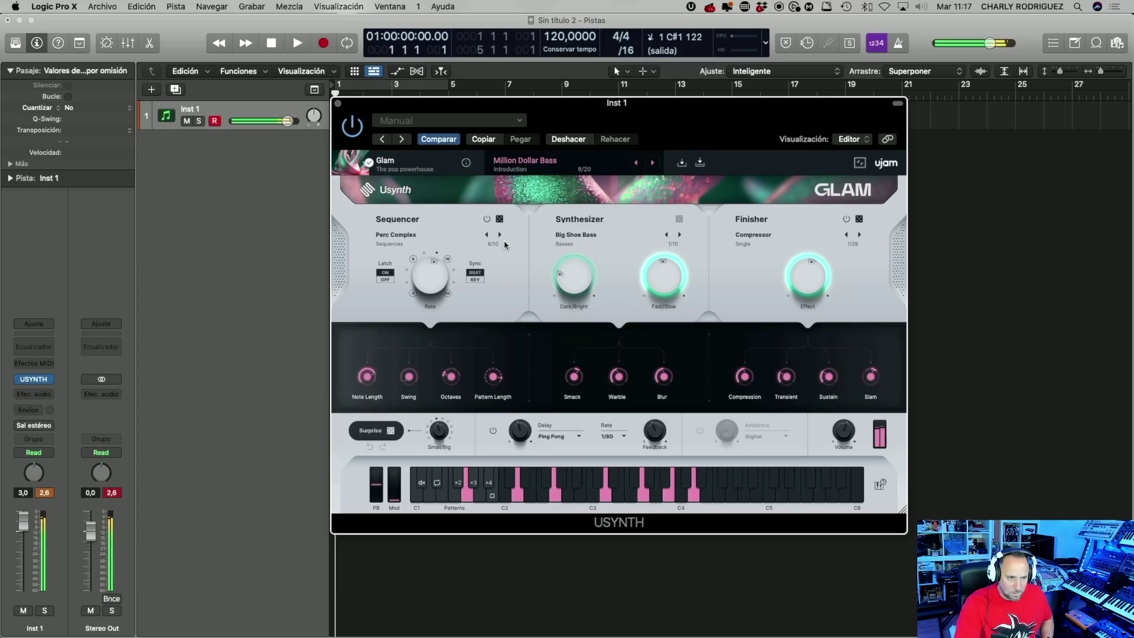
click(500, 235)
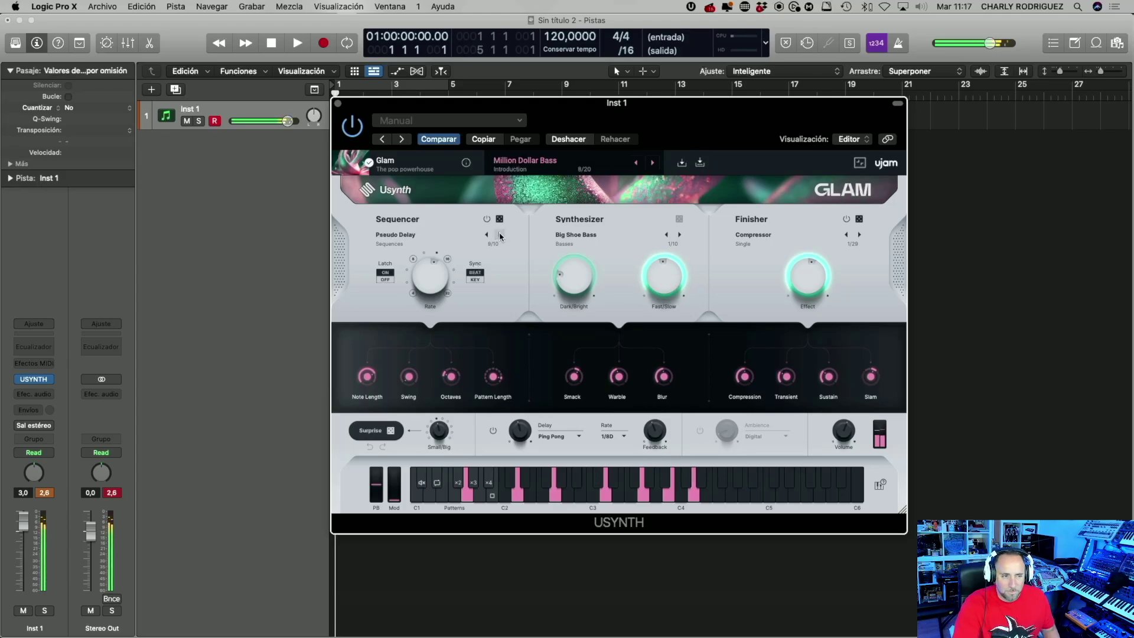
click(500, 235)
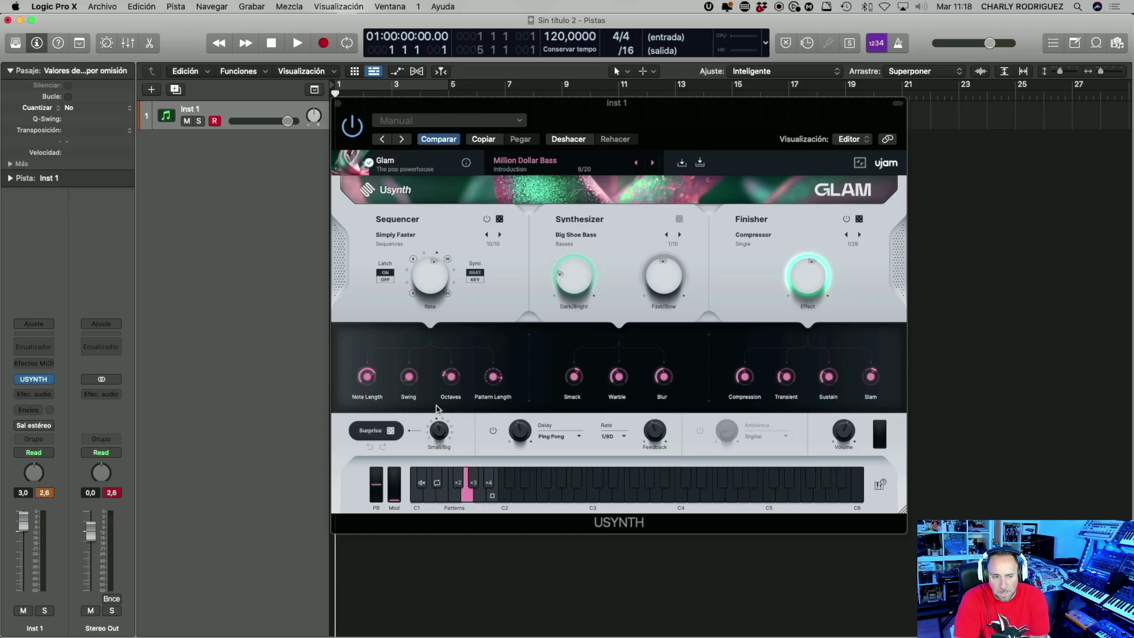
- Vary the Simply Faster phrase by reducing Note Length, raising Swing, changing Octaves, shortening Pattern Length and lowering the Rate
click(409, 377)
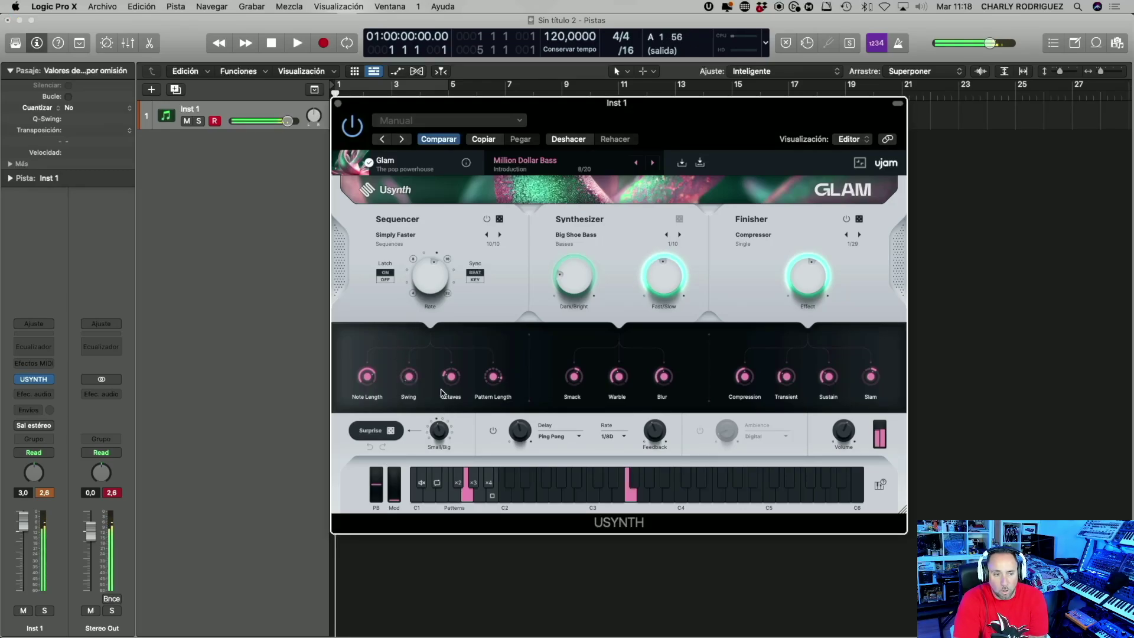
mouse_move(429, 376)
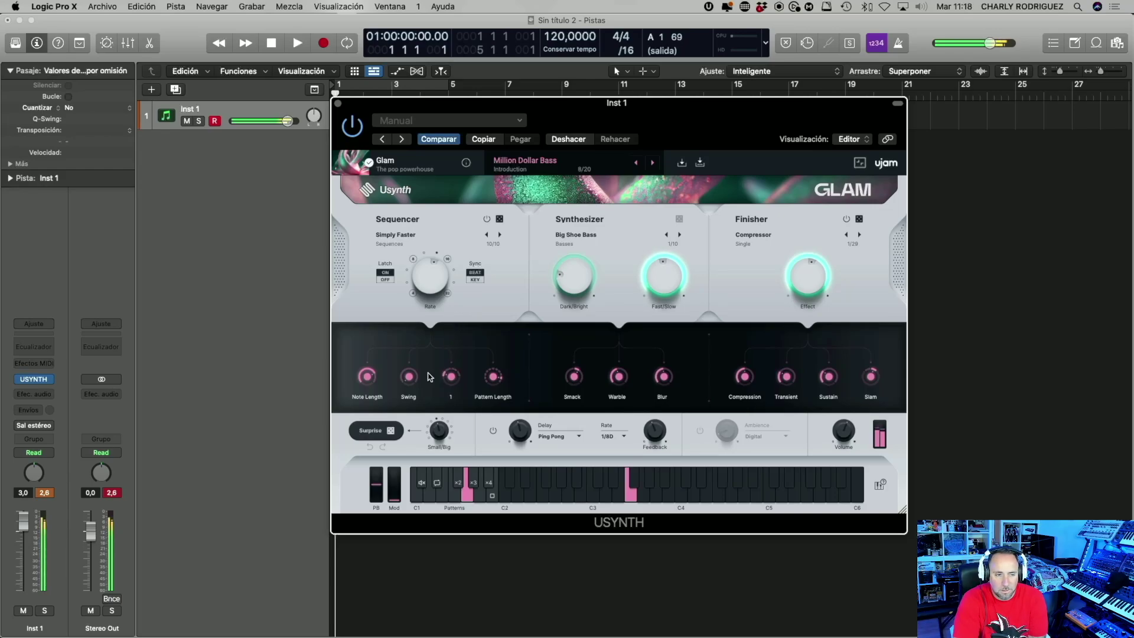
mouse_move(447, 373)
mouse_down()
mouse_move(468, 242)
mouse_move(453, 384)
mouse_up()
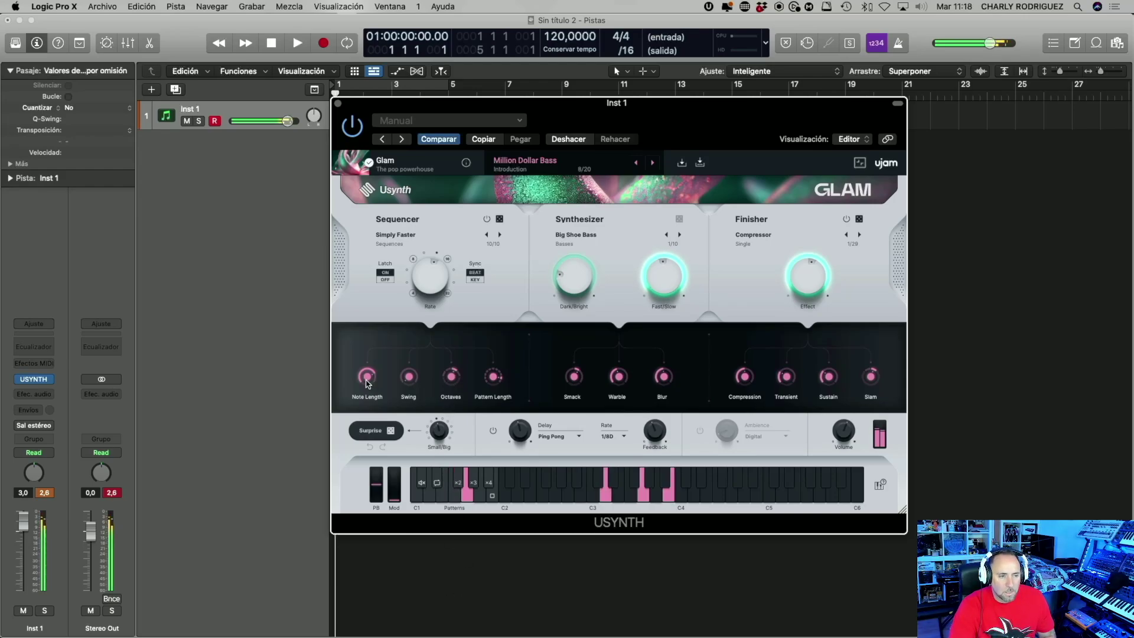
click(383, 448)
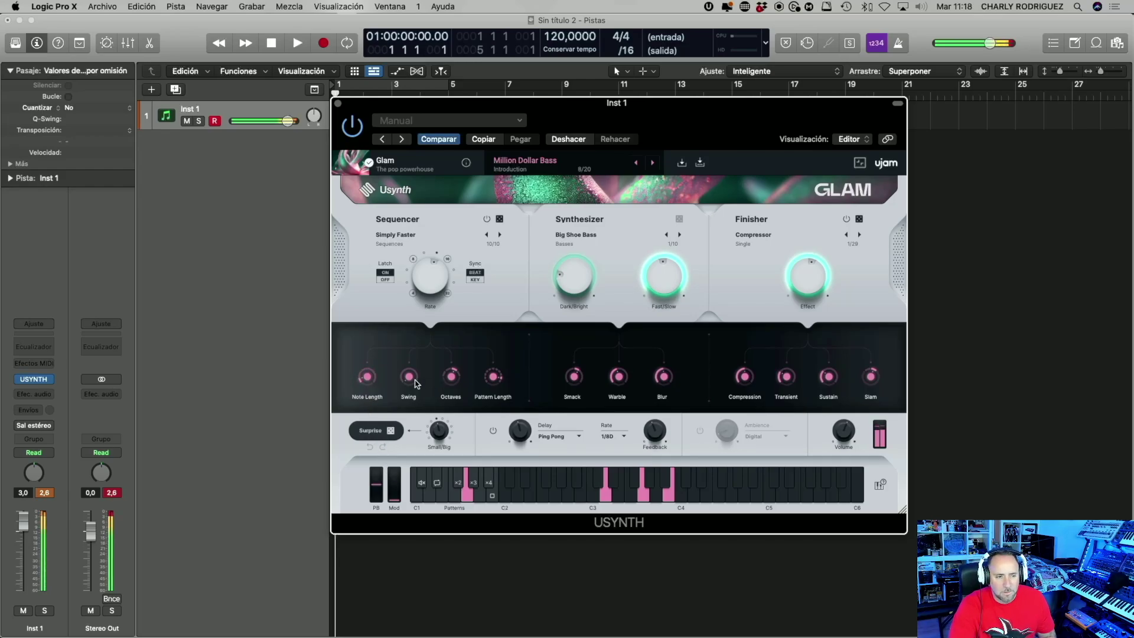
mouse_move(491, 379)
drag(492, 379, 456, 417)
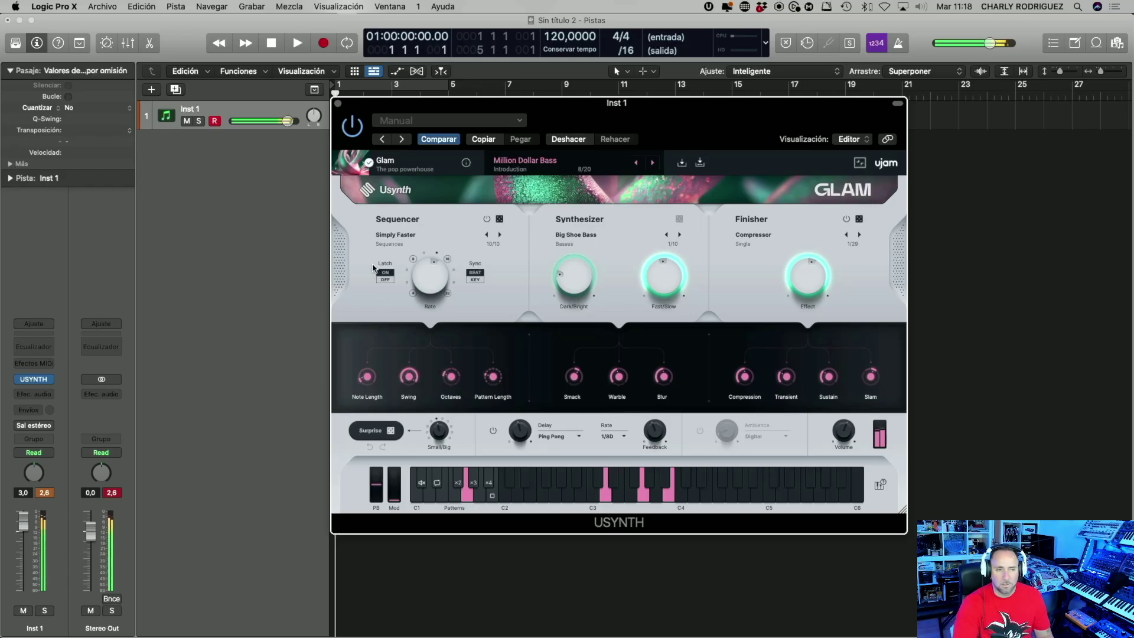
drag(436, 255, 429, 323)
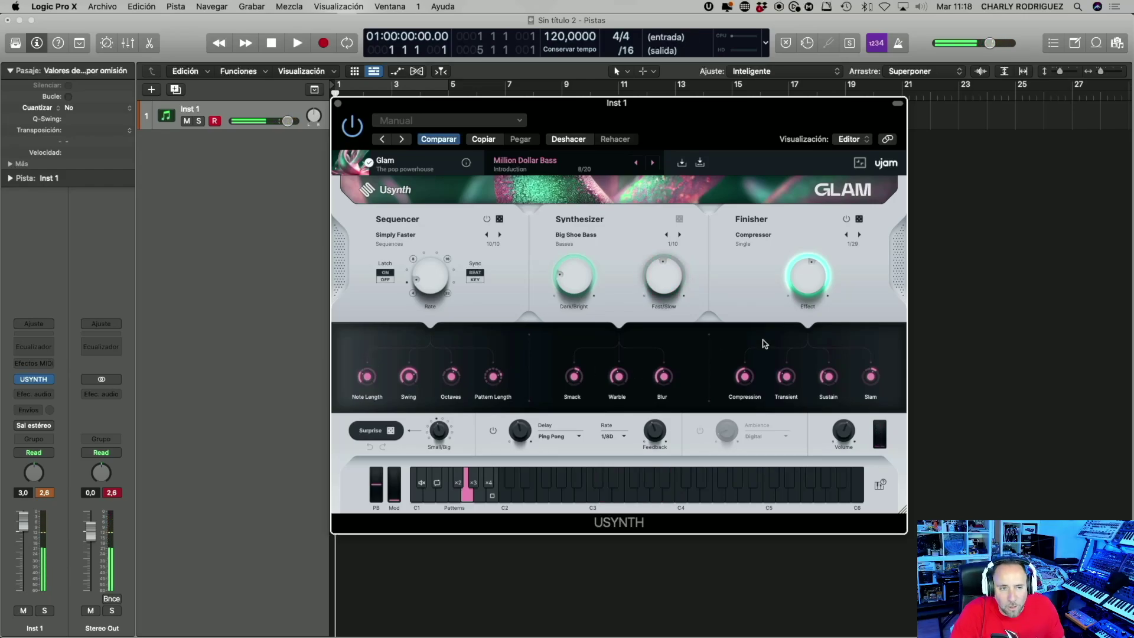
- Audition the Introduction presets Spectral Space, Strong Statement, Theme Park, Ultra Sub Drone and Upended Animation, and show the Basses category
click(554, 160)
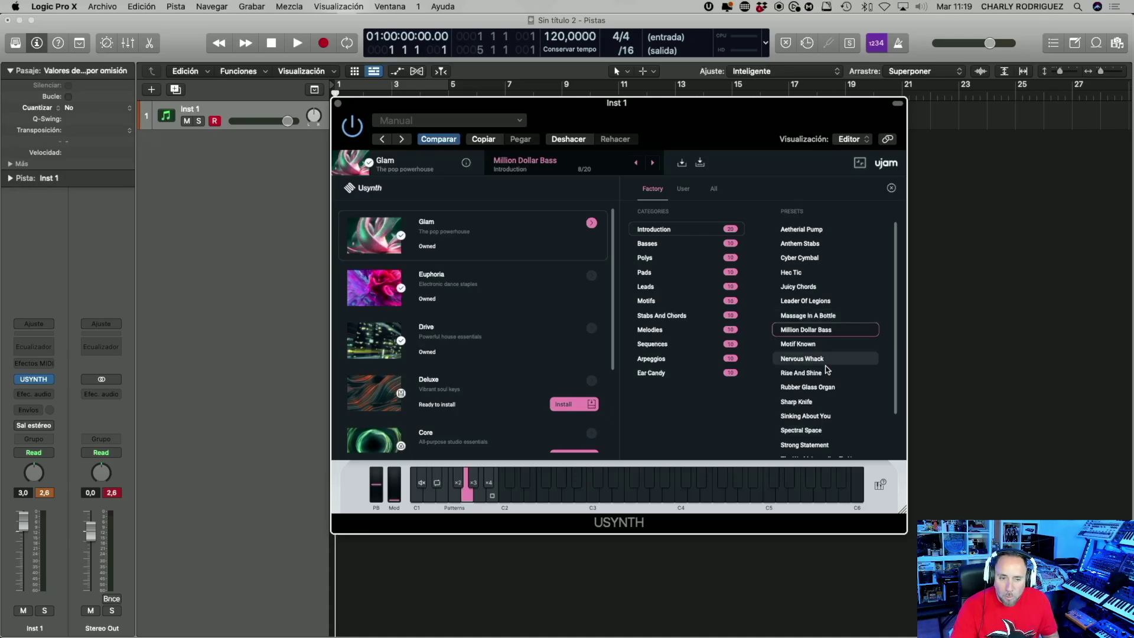
scroll(823, 366, down, 1)
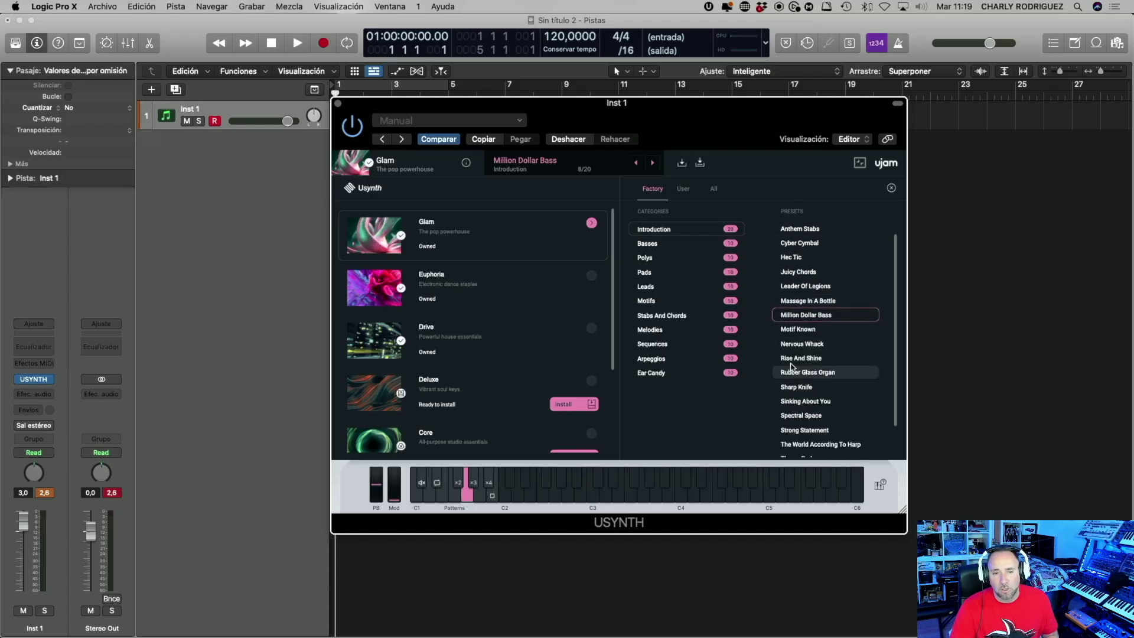
scroll(790, 362, down, 3)
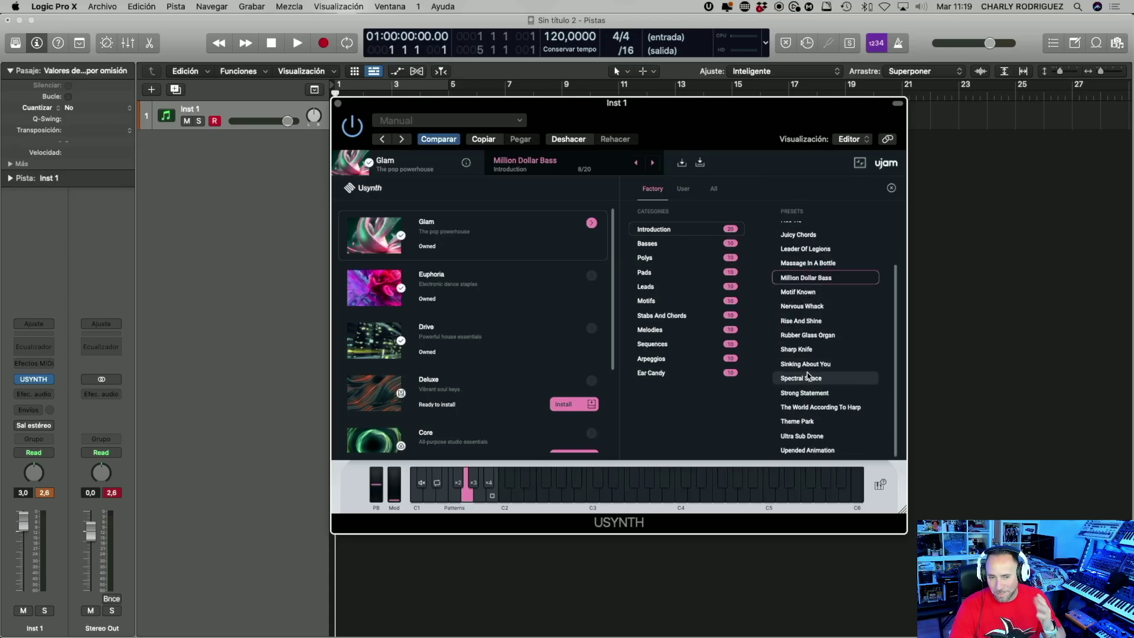
click(807, 378)
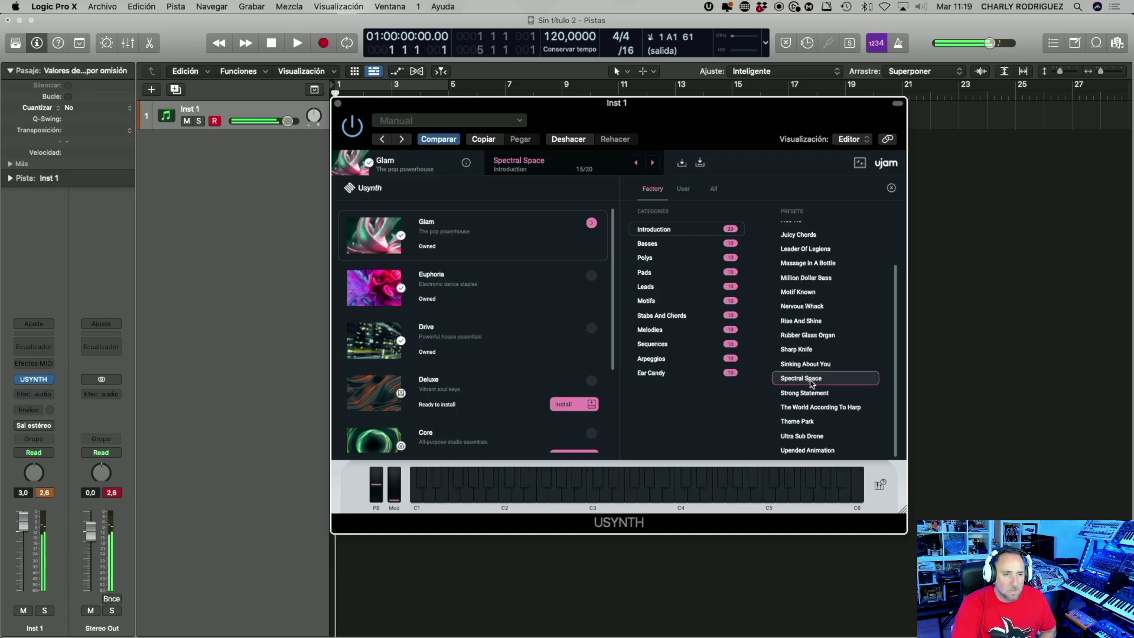
click(652, 164)
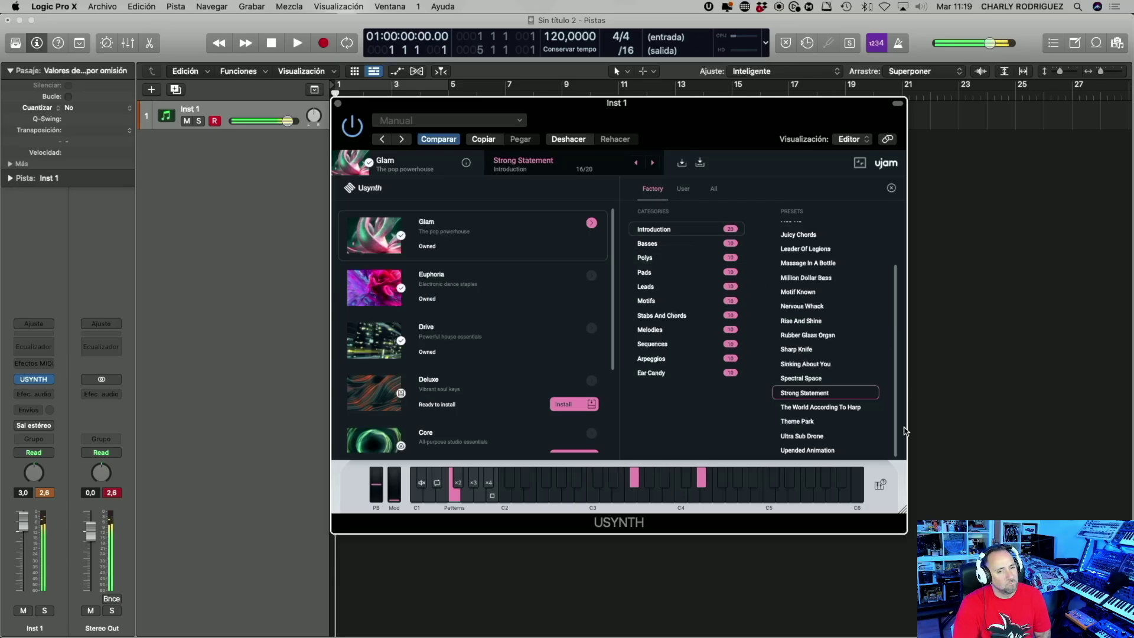
click(803, 423)
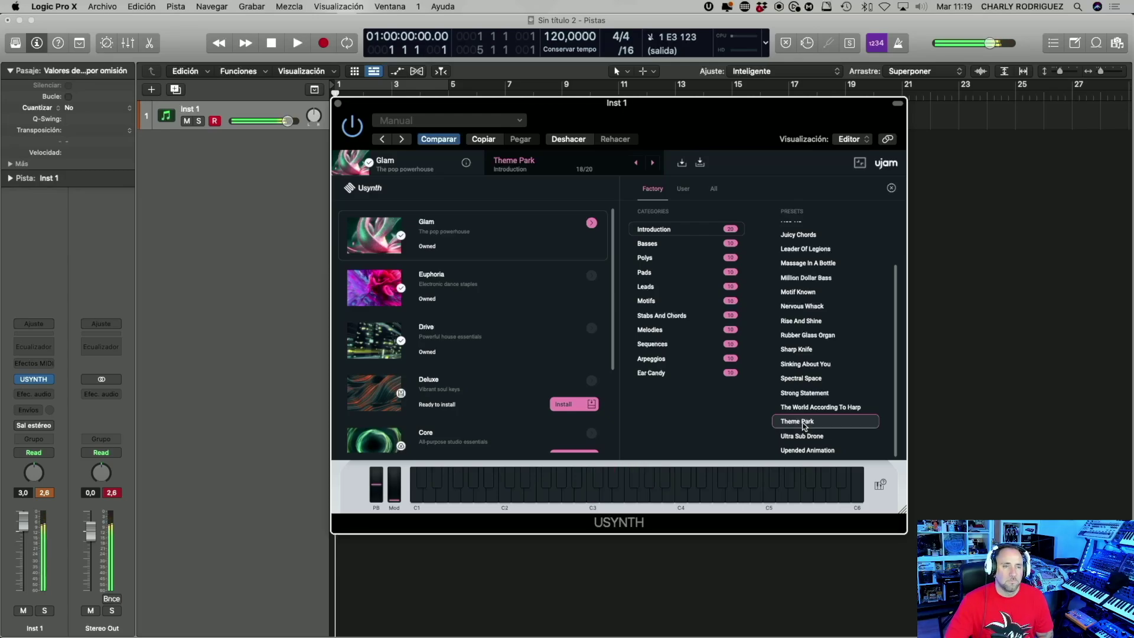
click(800, 437)
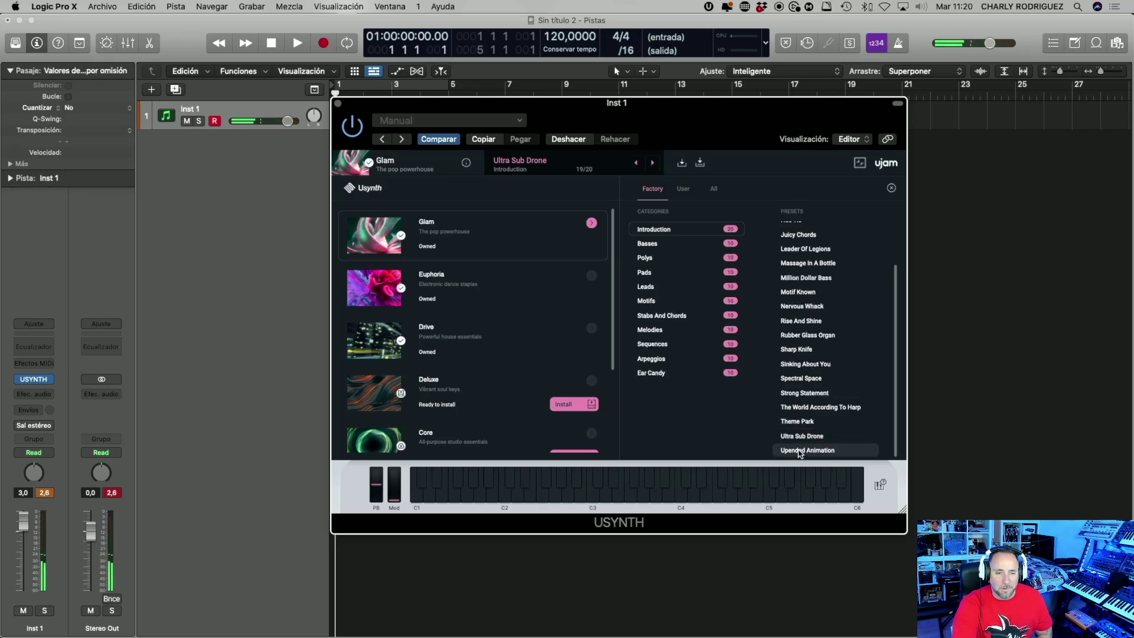
click(799, 451)
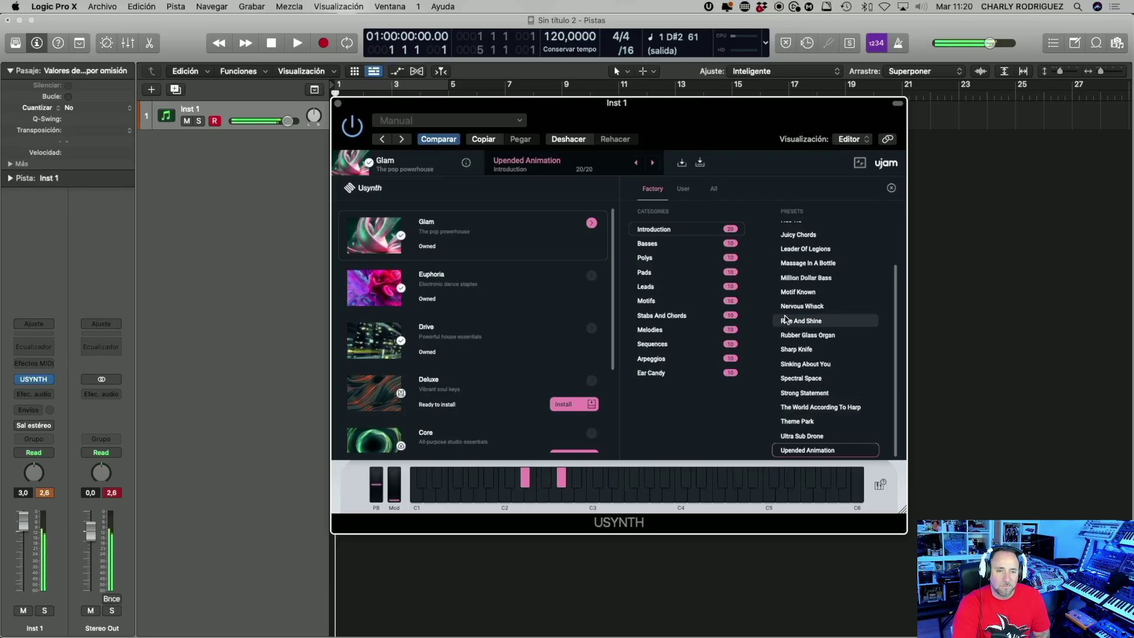
click(650, 244)
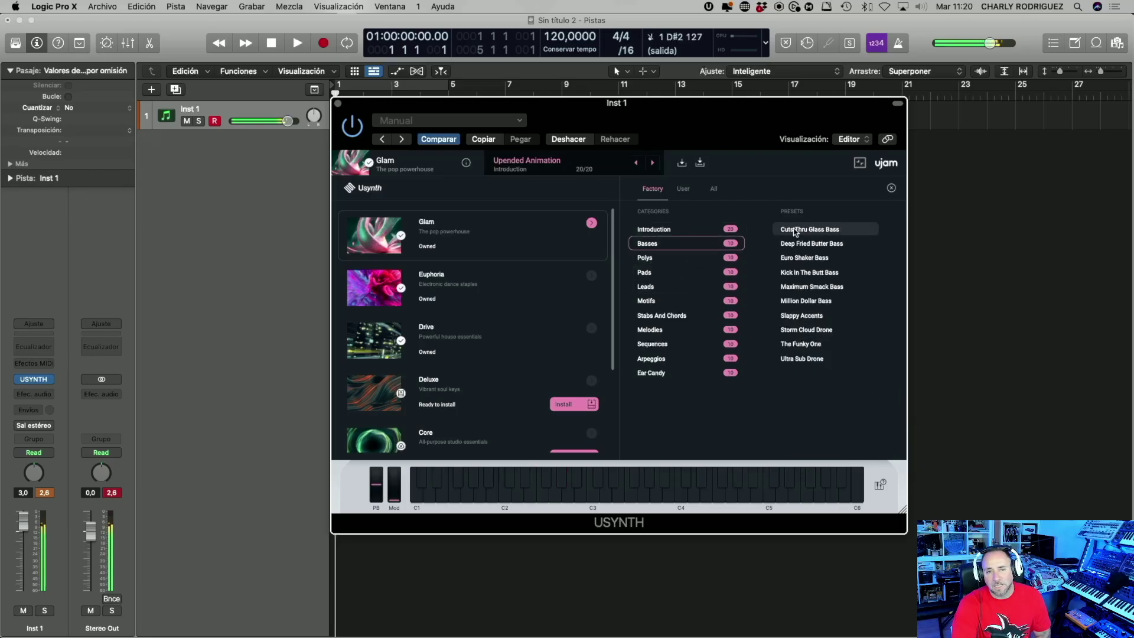
- Audition the Basses presets Cuts Thru Glass Bass, Deep Fried Butter Bass, Euro Shaker Bass and Kick In The Butt Bass
click(795, 232)
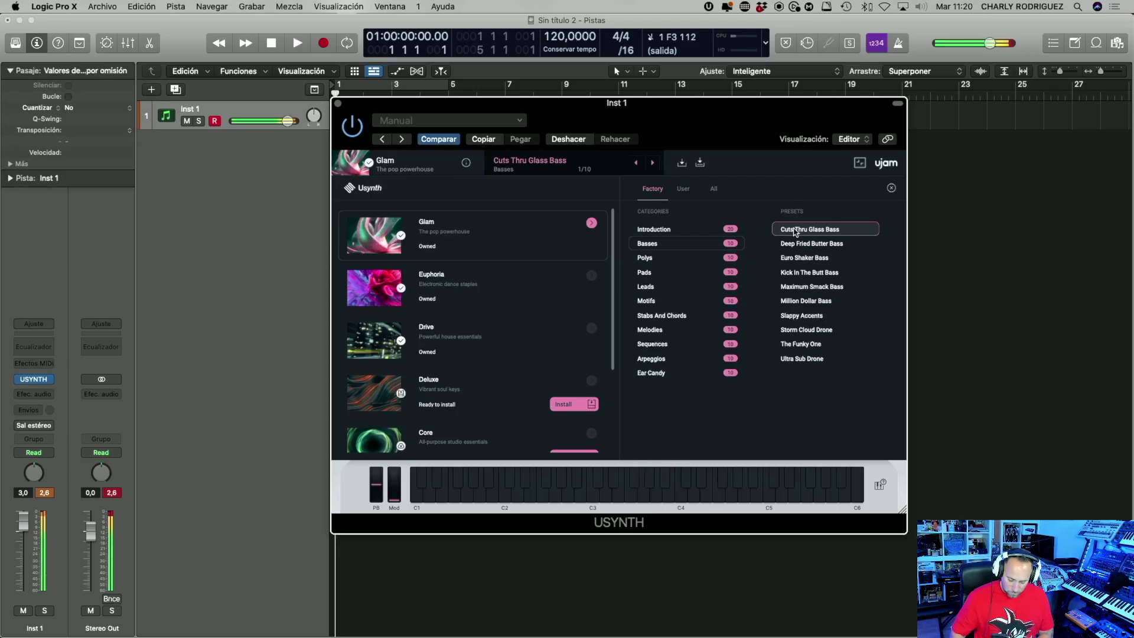
click(801, 247)
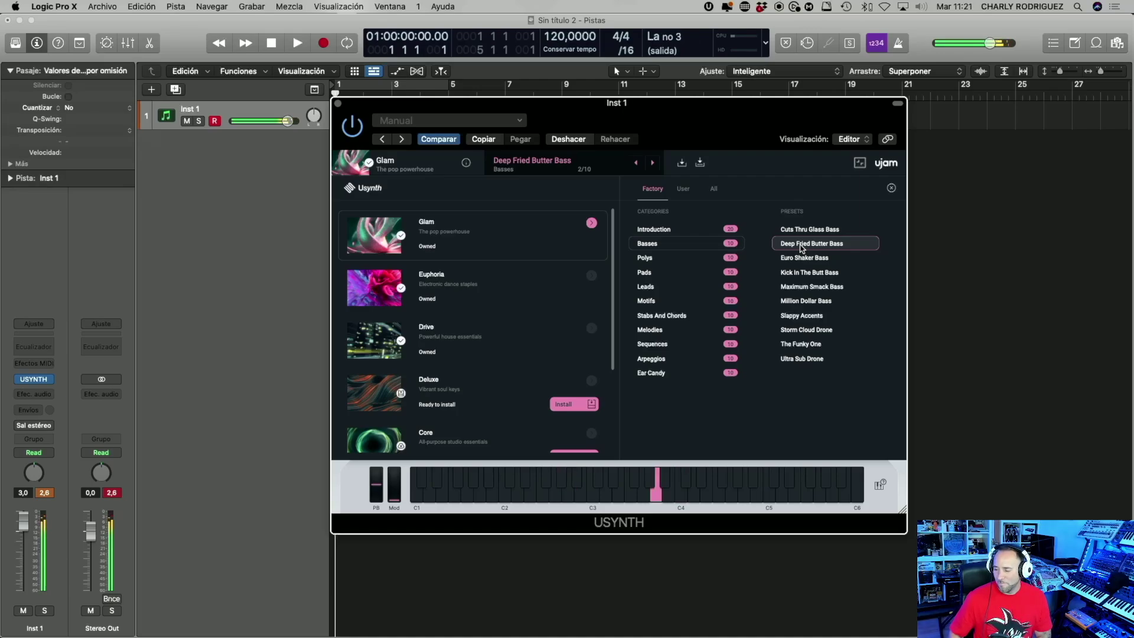
key(Down)
key(Down)
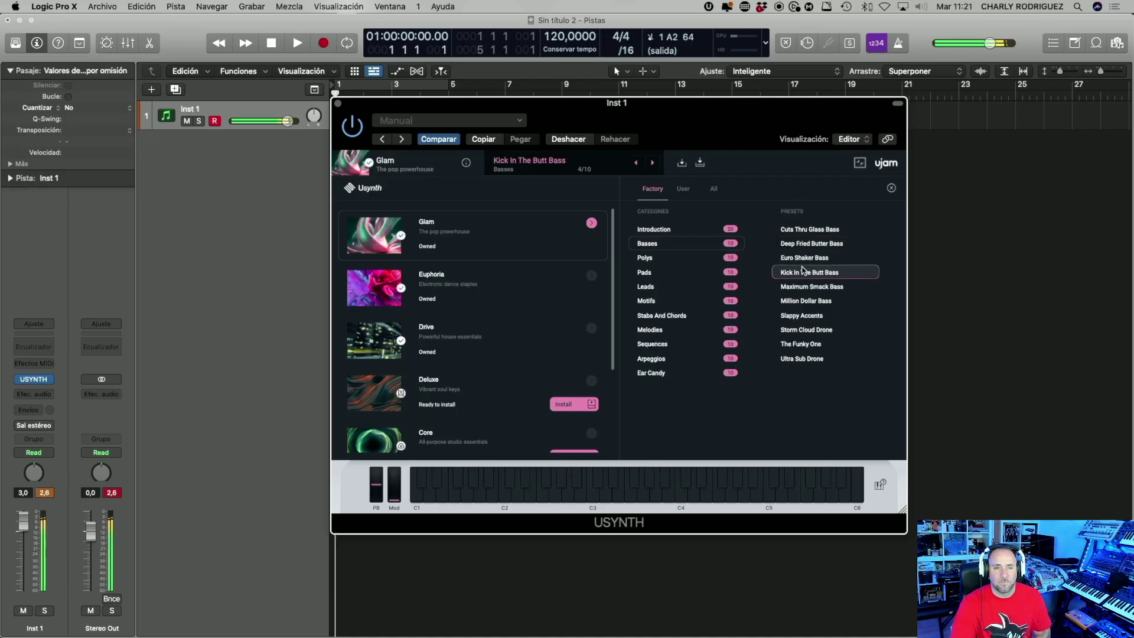
click(802, 258)
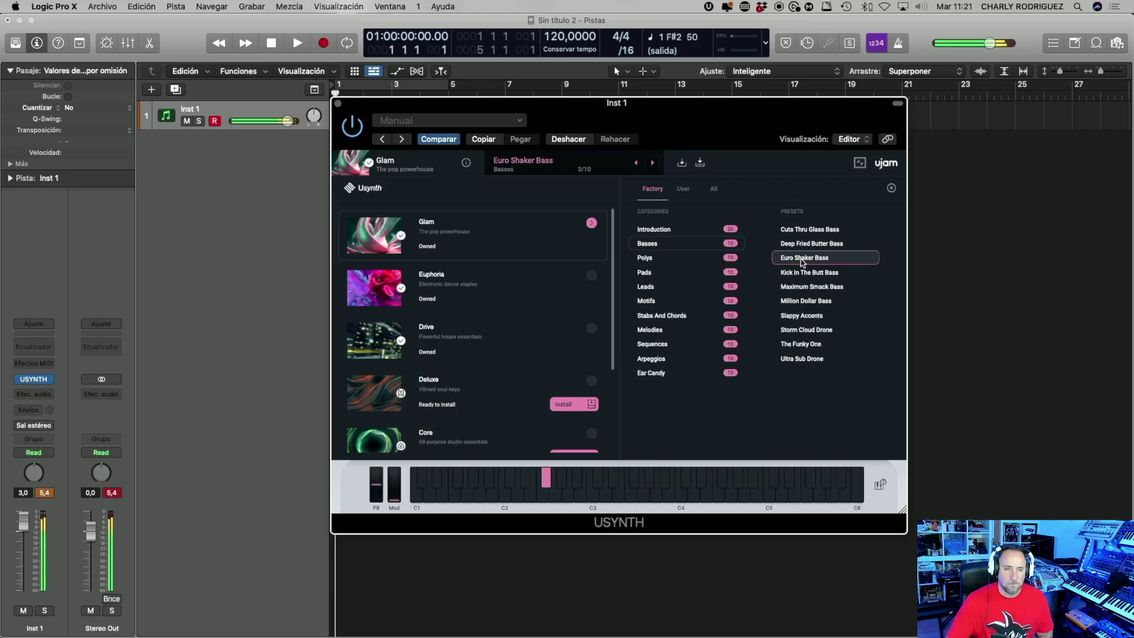
click(810, 275)
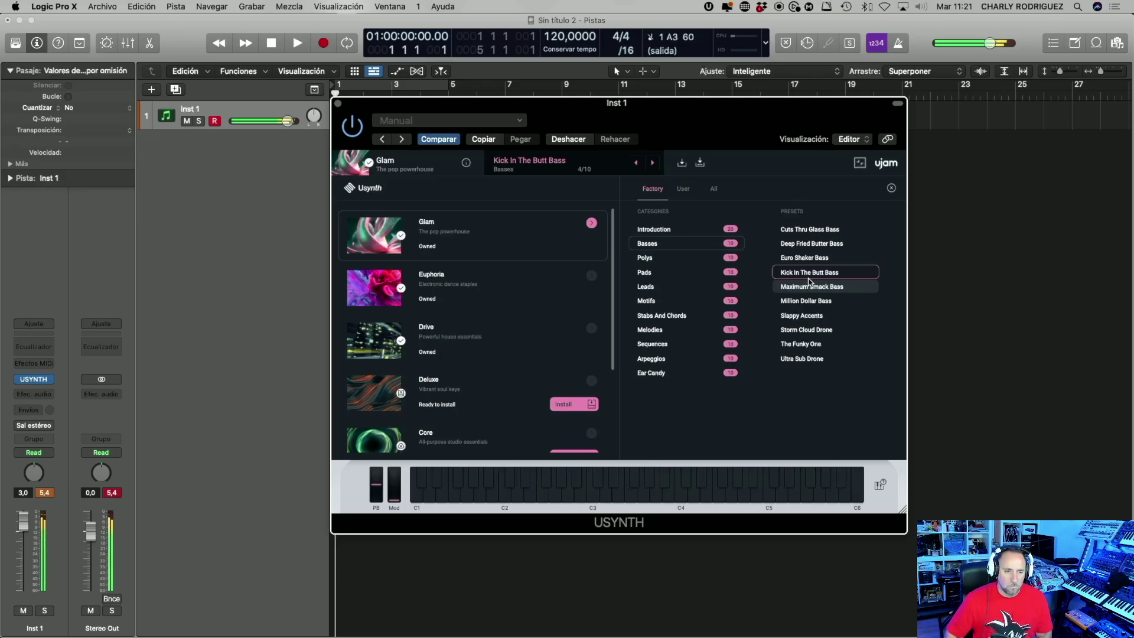
- Vary Dark/Bright and Fast/Slow on Kick In The Butt Bass, and load Maximum Smack Bass with Dark/Bright and Effect raised
click(579, 162)
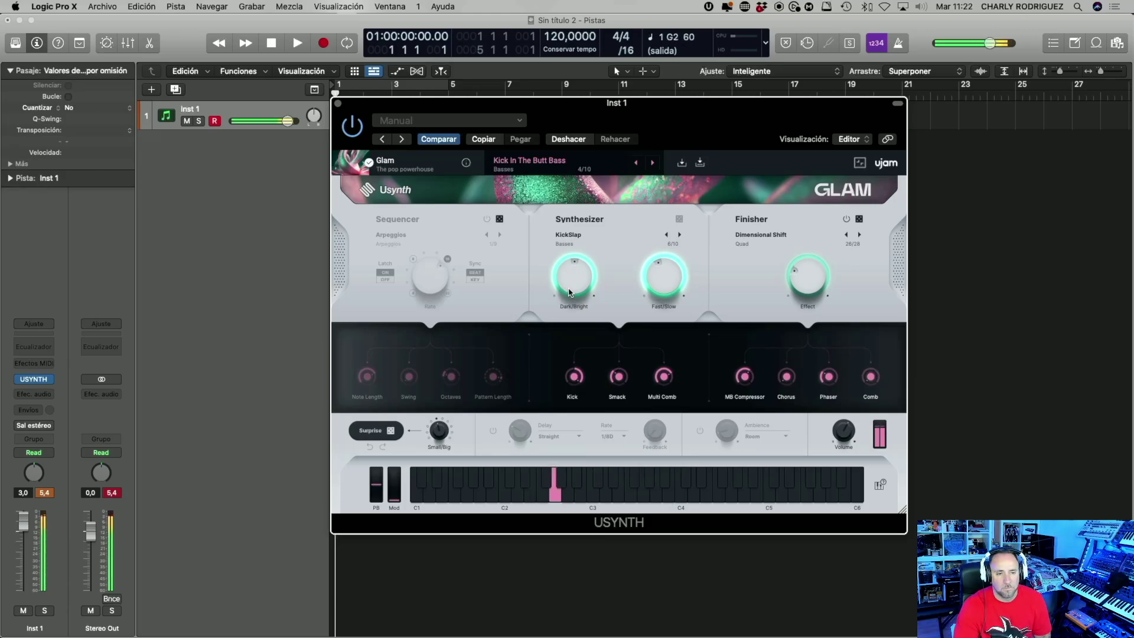
drag(570, 291, 598, 276)
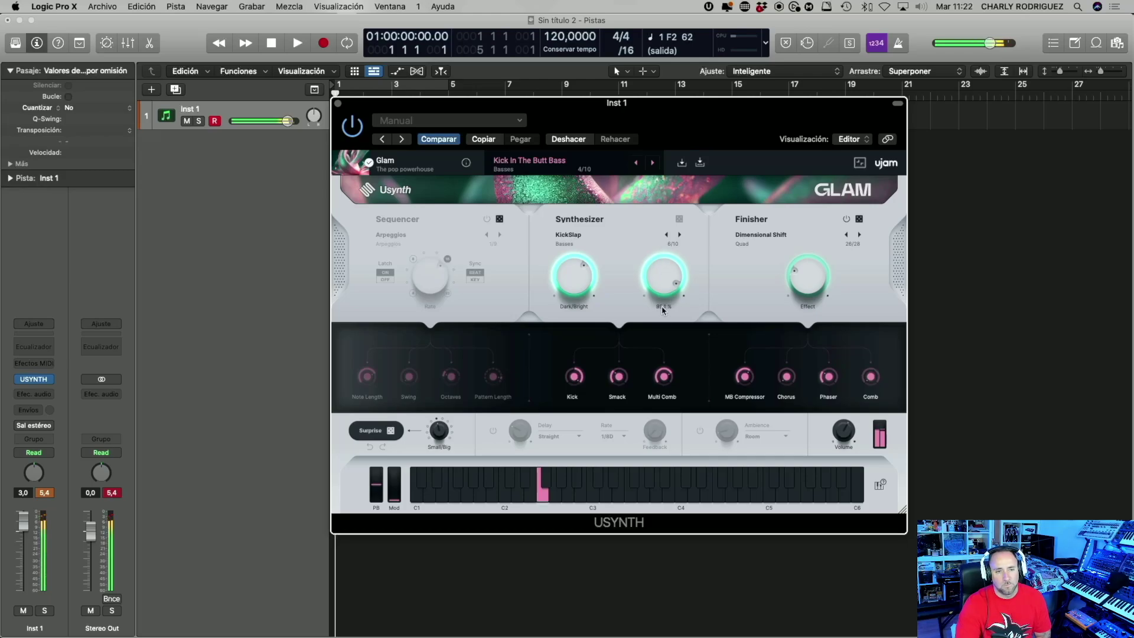
drag(661, 310, 673, 367)
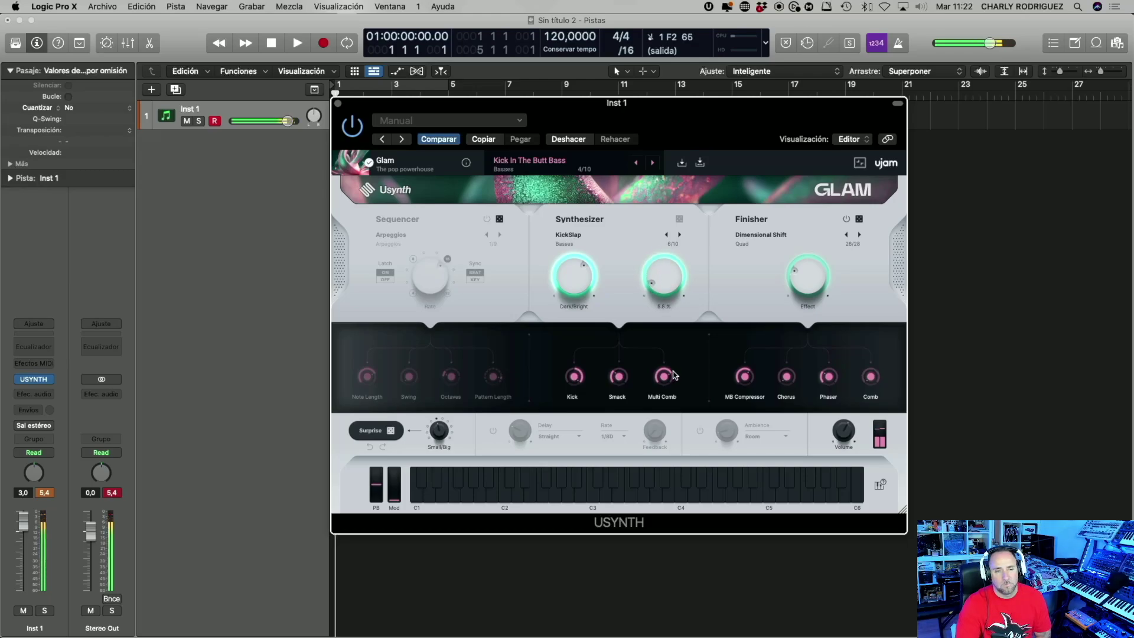
click(652, 163)
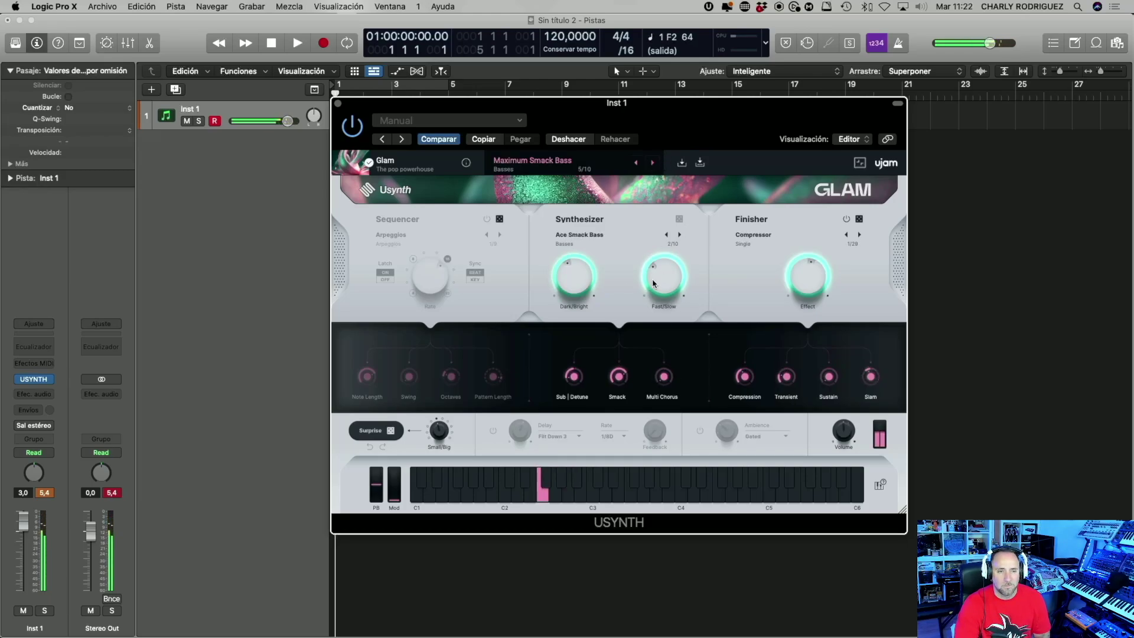
drag(569, 278, 563, 255)
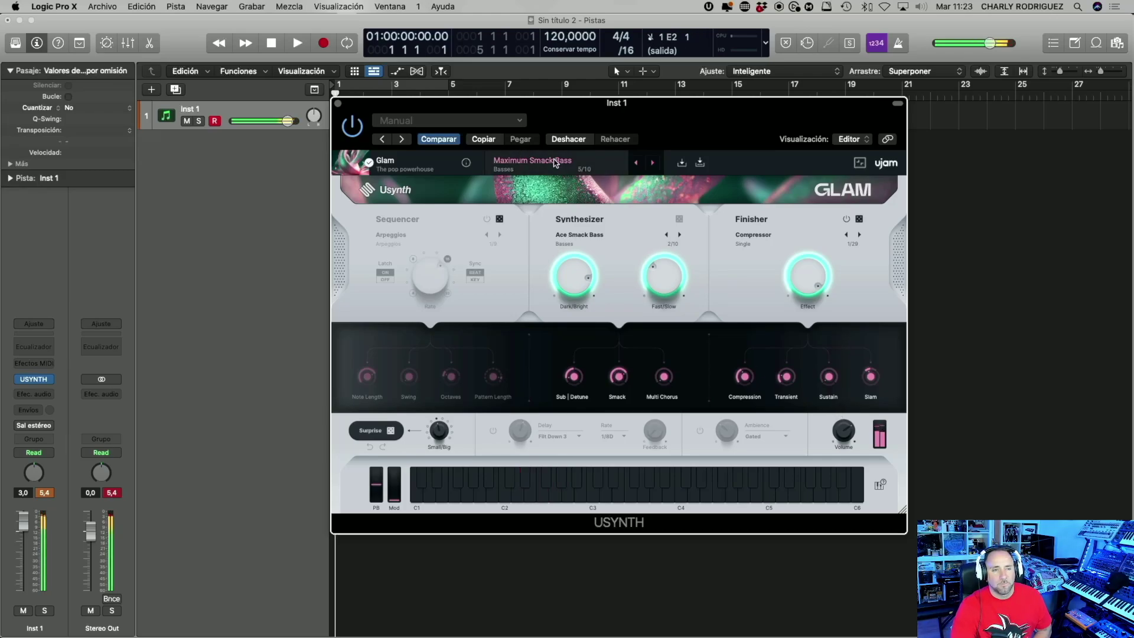
- Audition the remaining Basses presets Million Dollar Bass, Slappy Accents, Storm Cloud Drone, The Funky One and Ultra Sub Drone
click(531, 162)
click(792, 300)
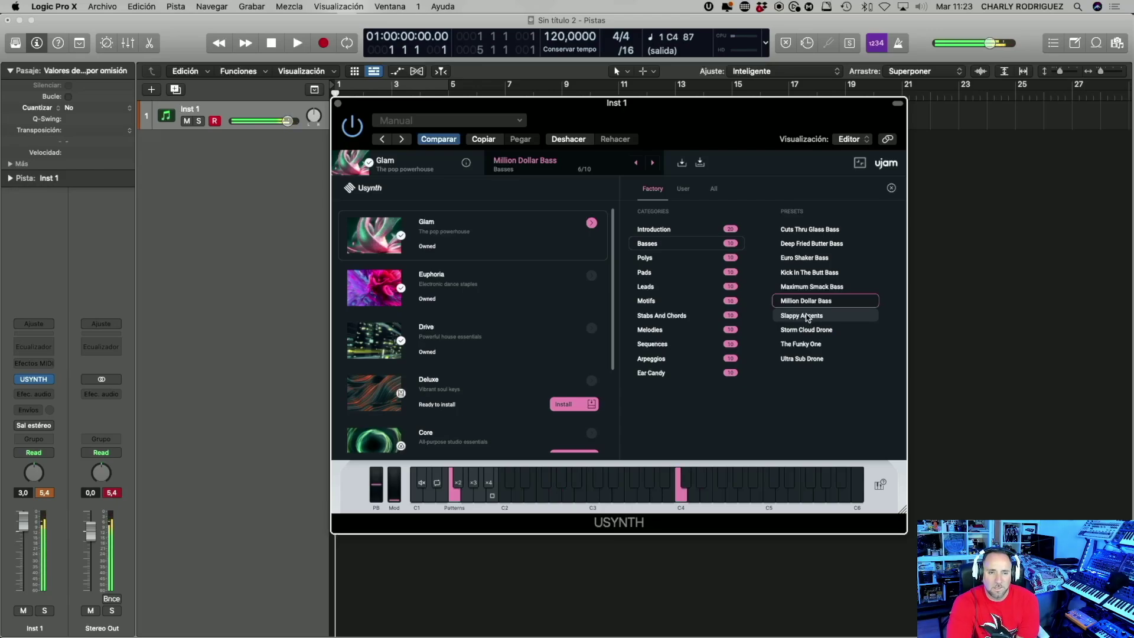
click(807, 316)
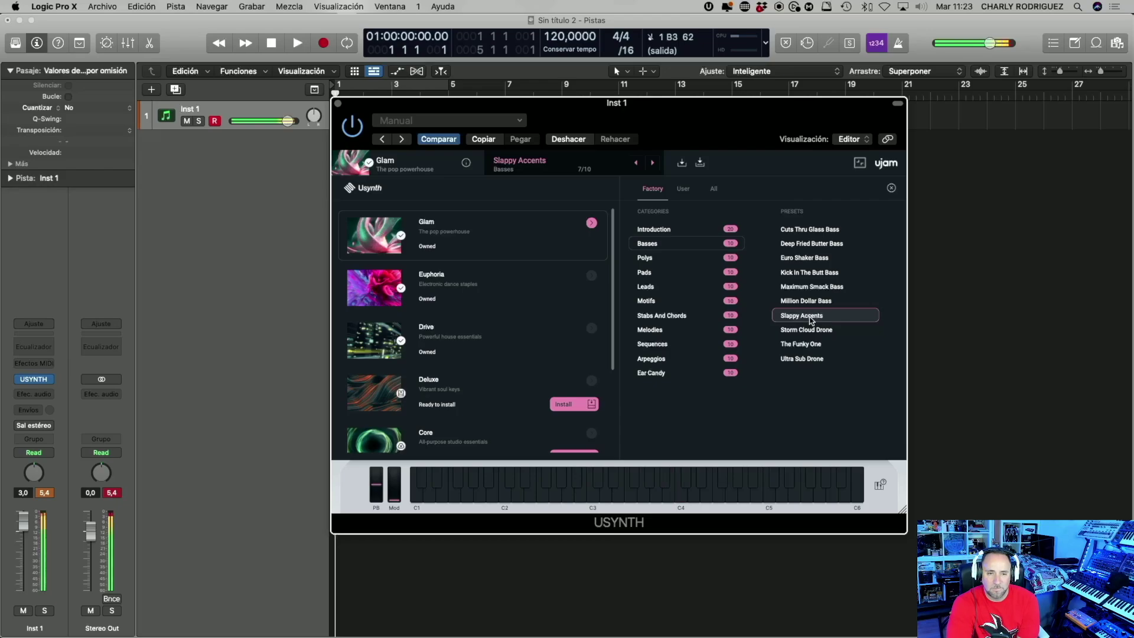
click(809, 330)
click(813, 346)
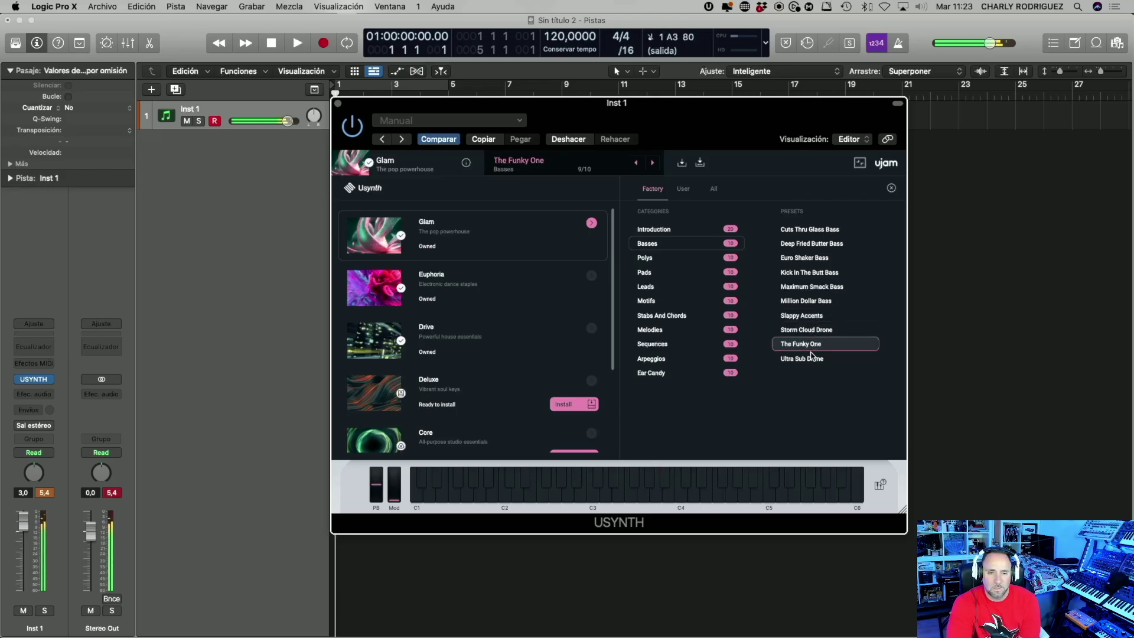
click(810, 360)
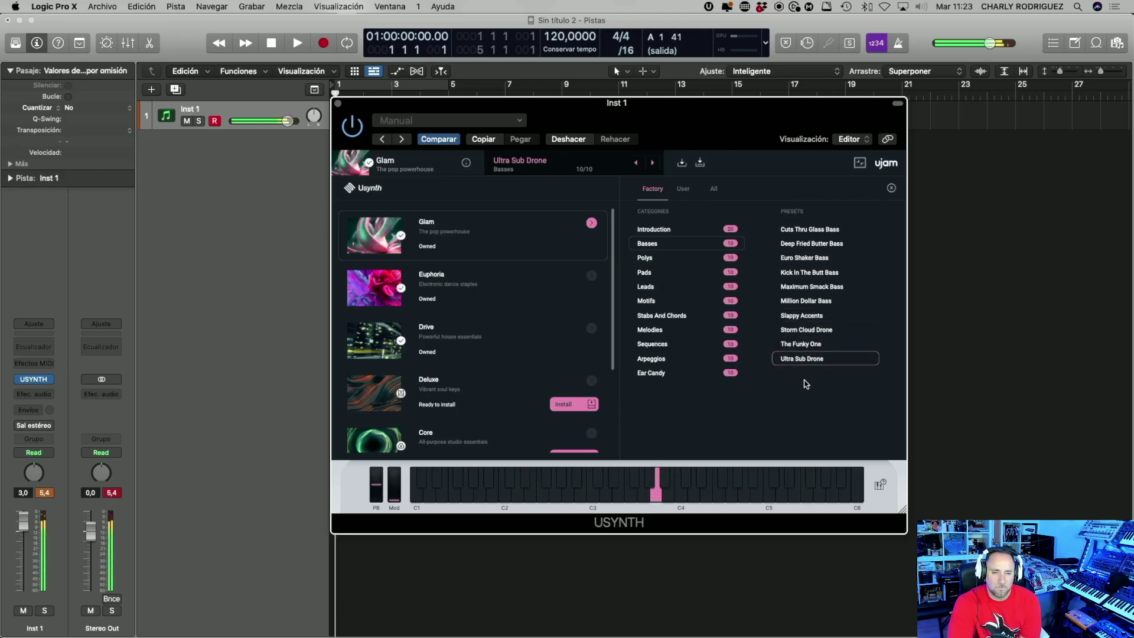
- Load Anthem Stabs from the Polys category, raise the Finisher's Effect and vary the Synthesizer's Dark/Bright and Fast/Slow
click(651, 258)
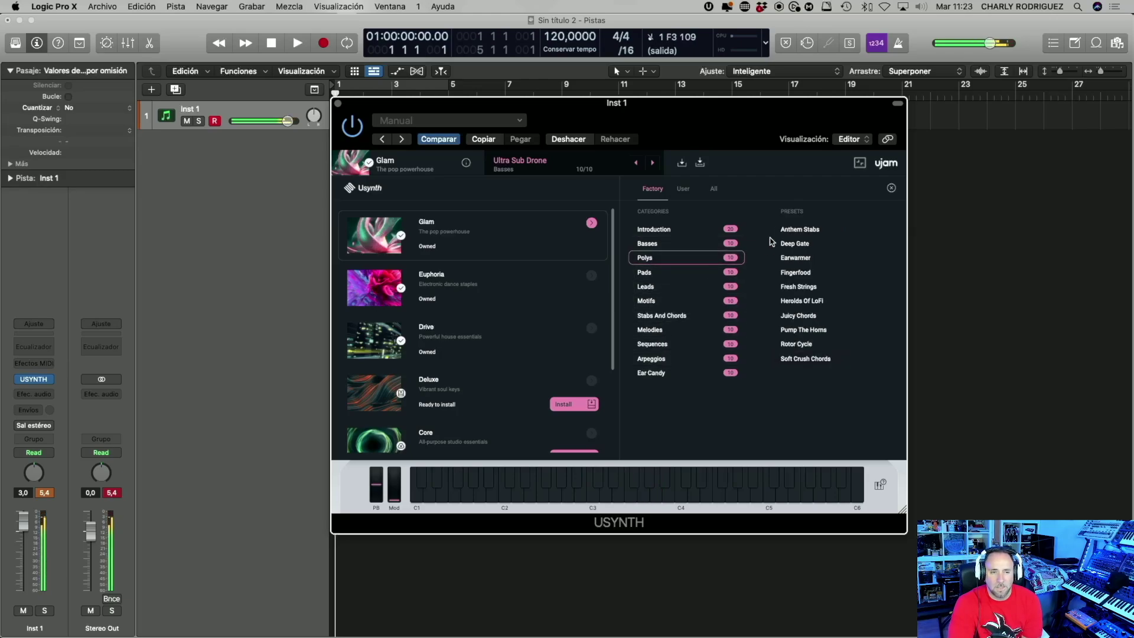
click(803, 230)
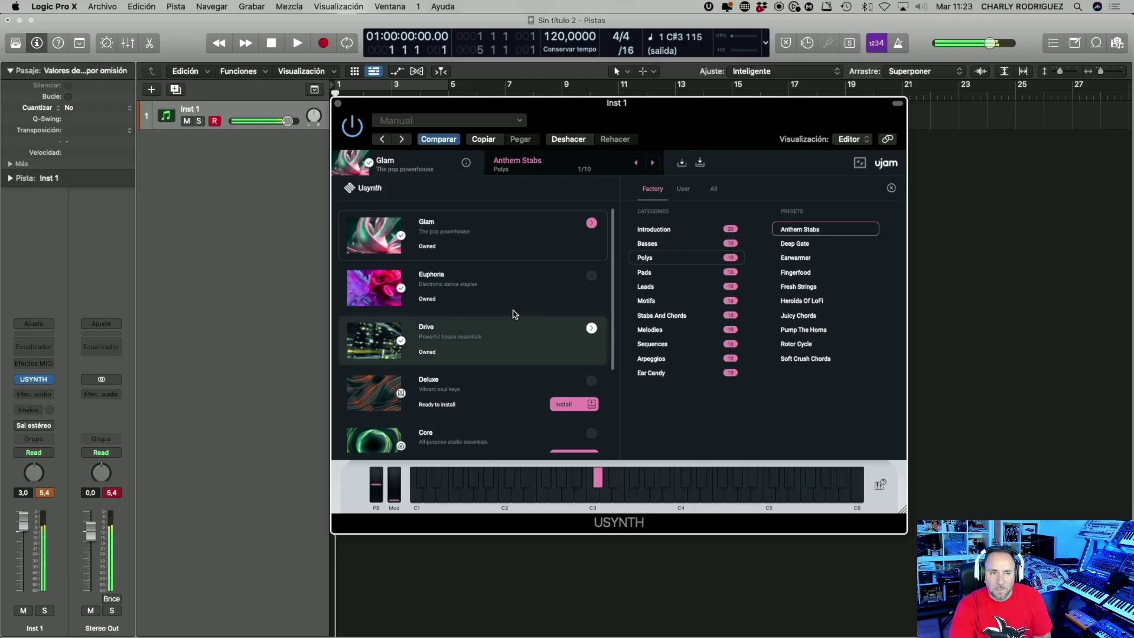
click(576, 165)
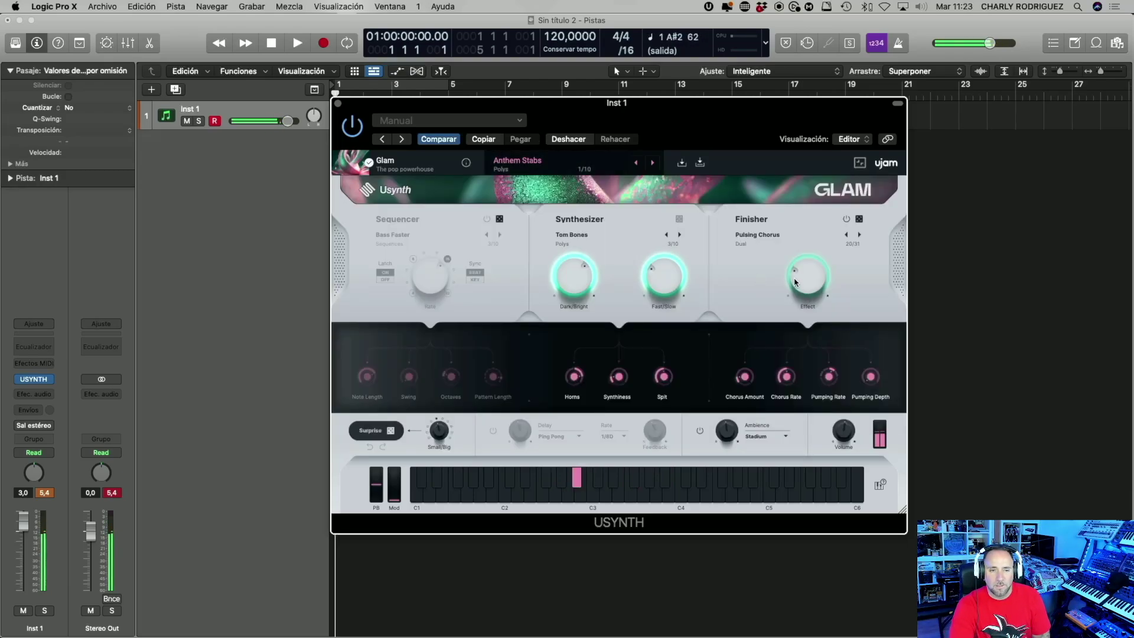
drag(795, 282, 787, 216)
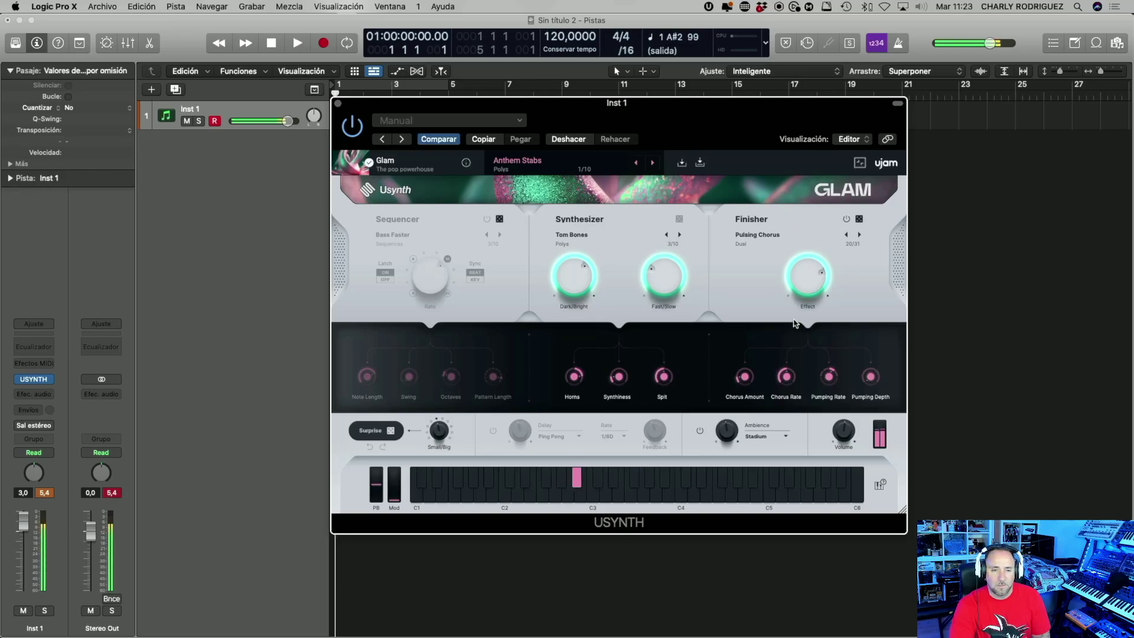
mouse_move(573, 278)
mouse_down()
mouse_move(565, 256)
mouse_move(563, 277)
mouse_up()
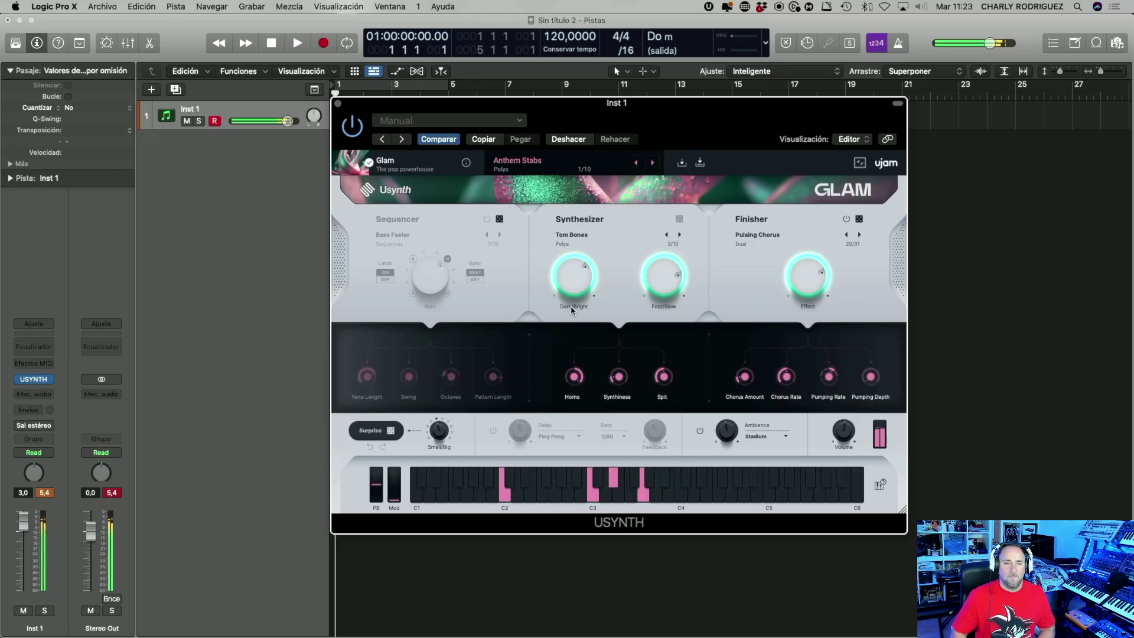
- Step through the Polys presets Deep Gate, Earwarmer and Fingerfood to Fresh Strings
click(652, 163)
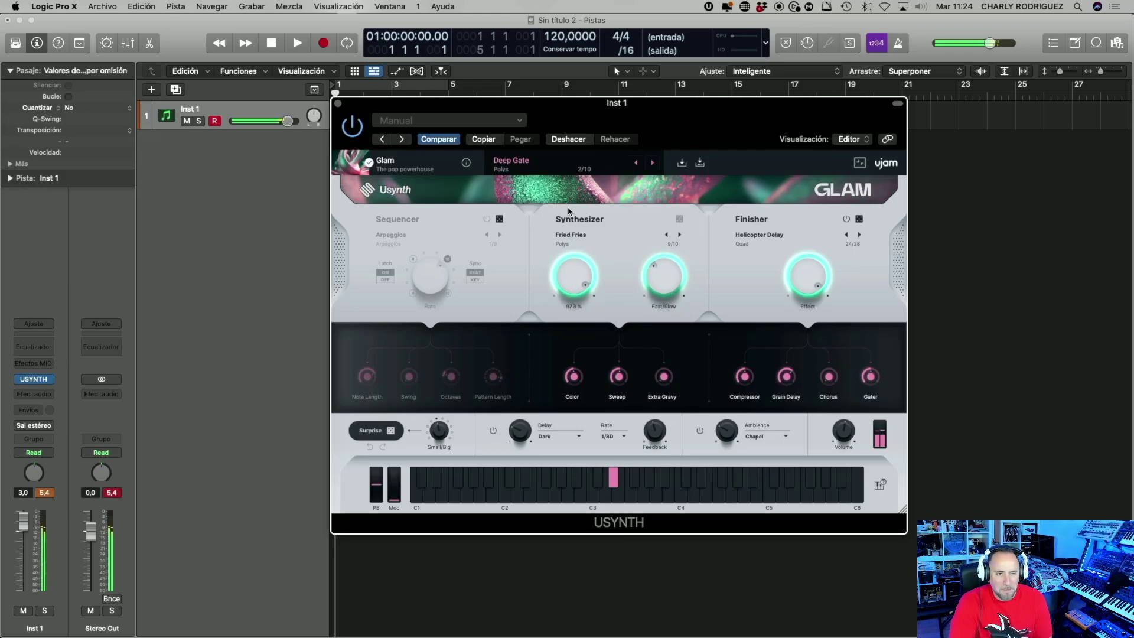
click(653, 163)
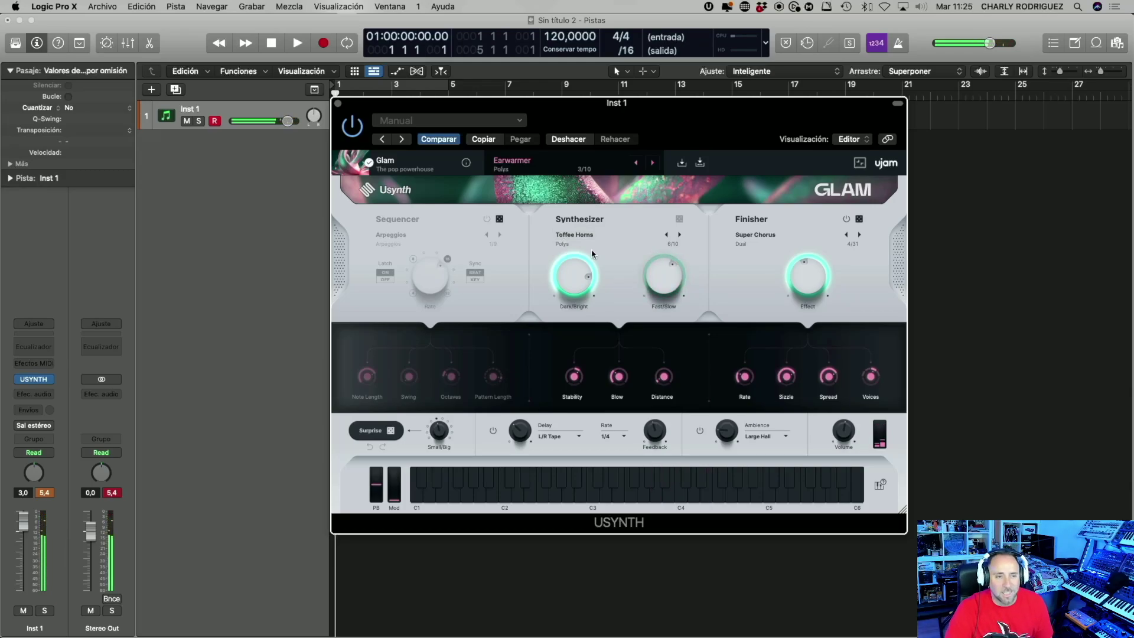
click(653, 163)
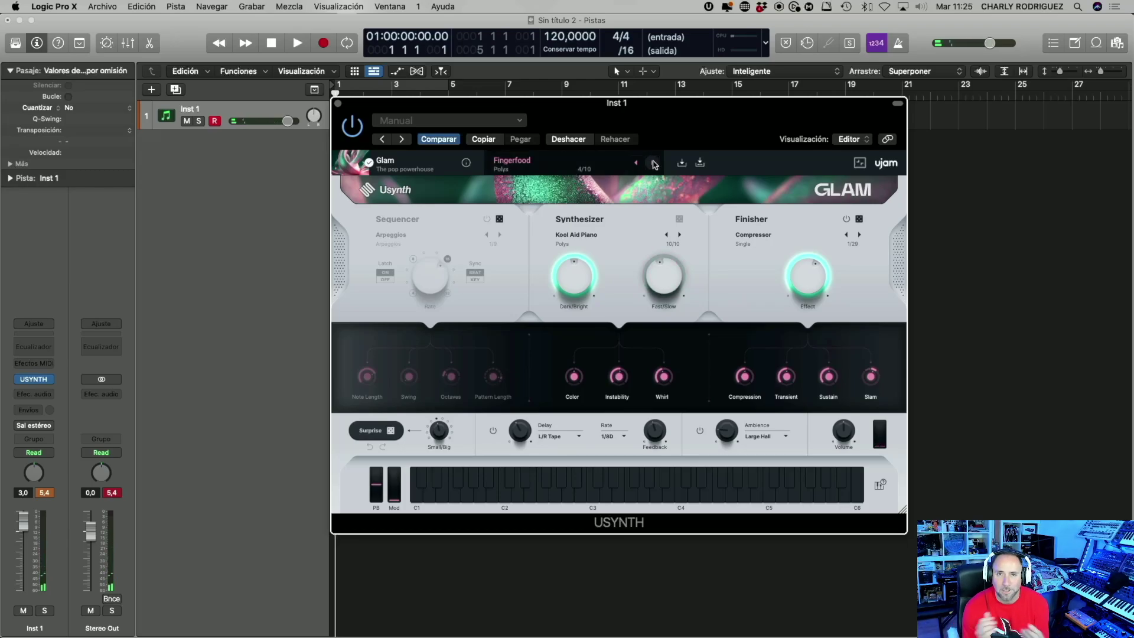
click(653, 163)
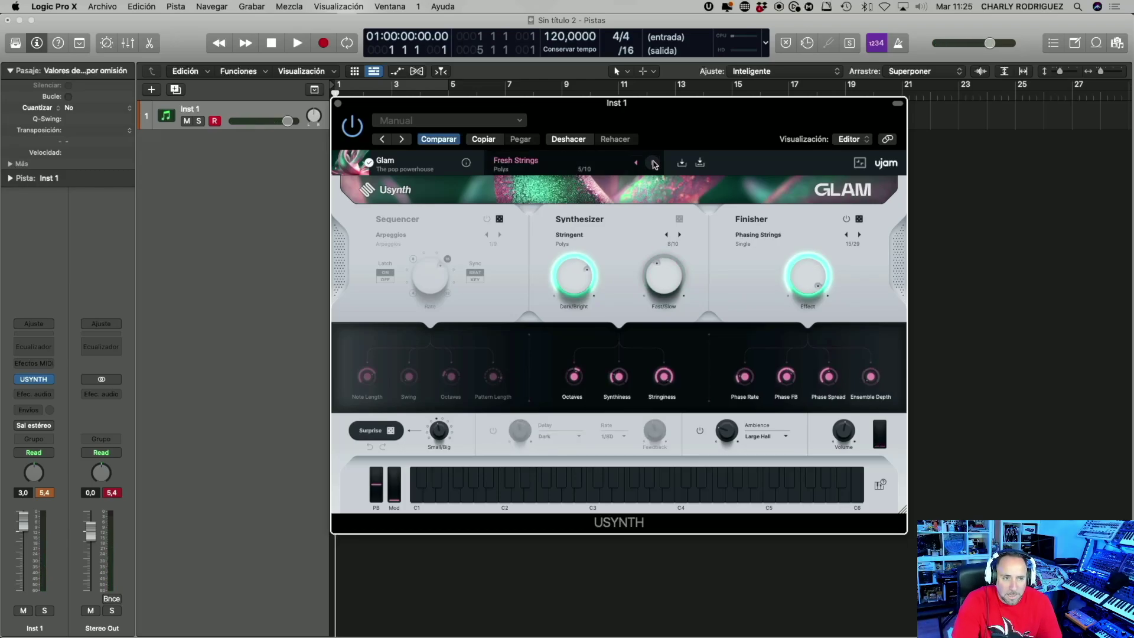
- Load Silky Way from the Pads category and step through Space Ice and Spectral Space to Under The Reef
click(594, 164)
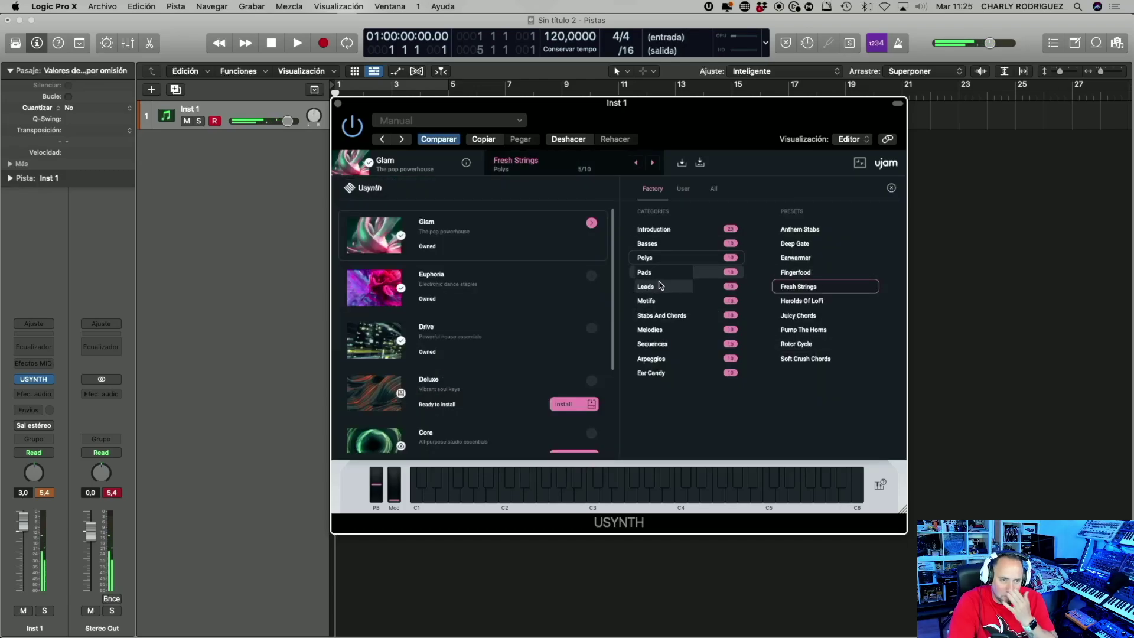
click(655, 286)
click(655, 273)
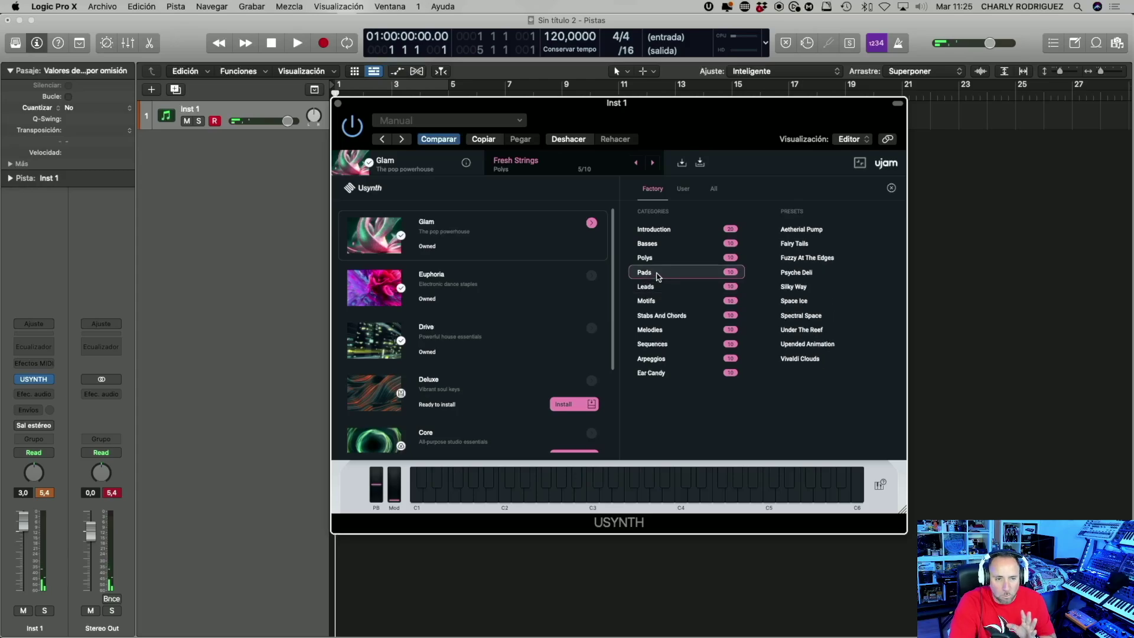
click(795, 286)
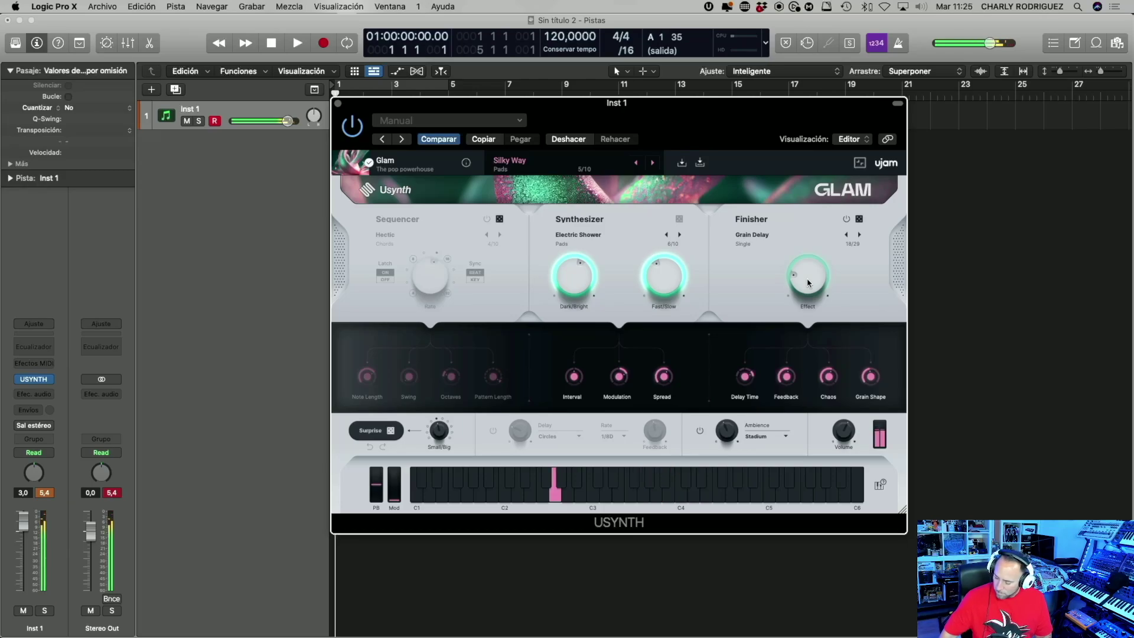
click(653, 163)
click(654, 163)
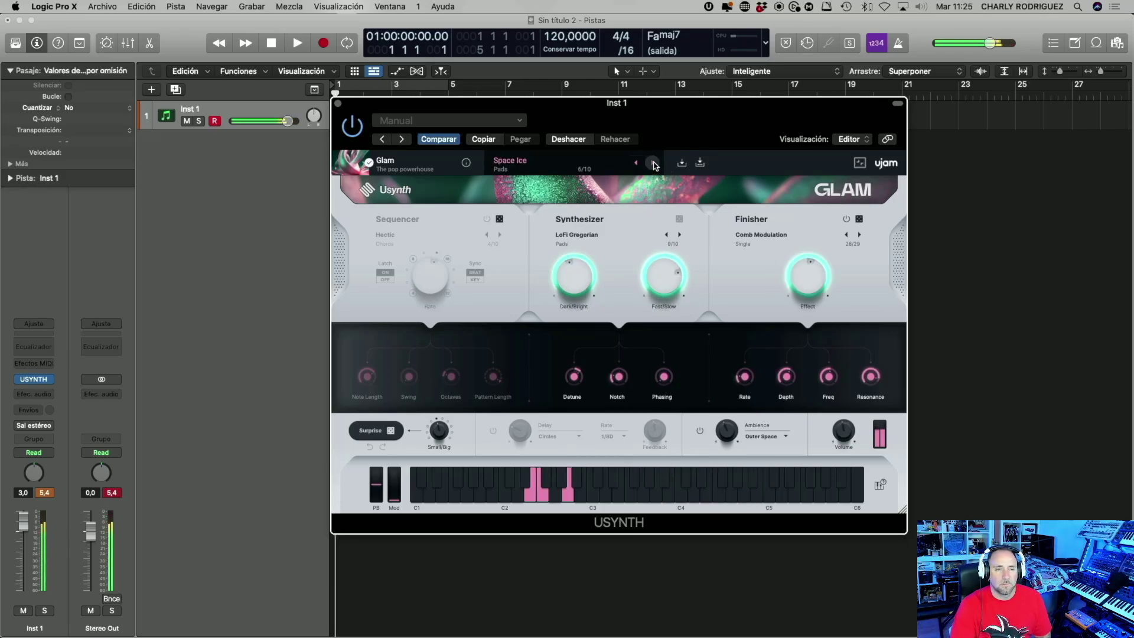
click(653, 163)
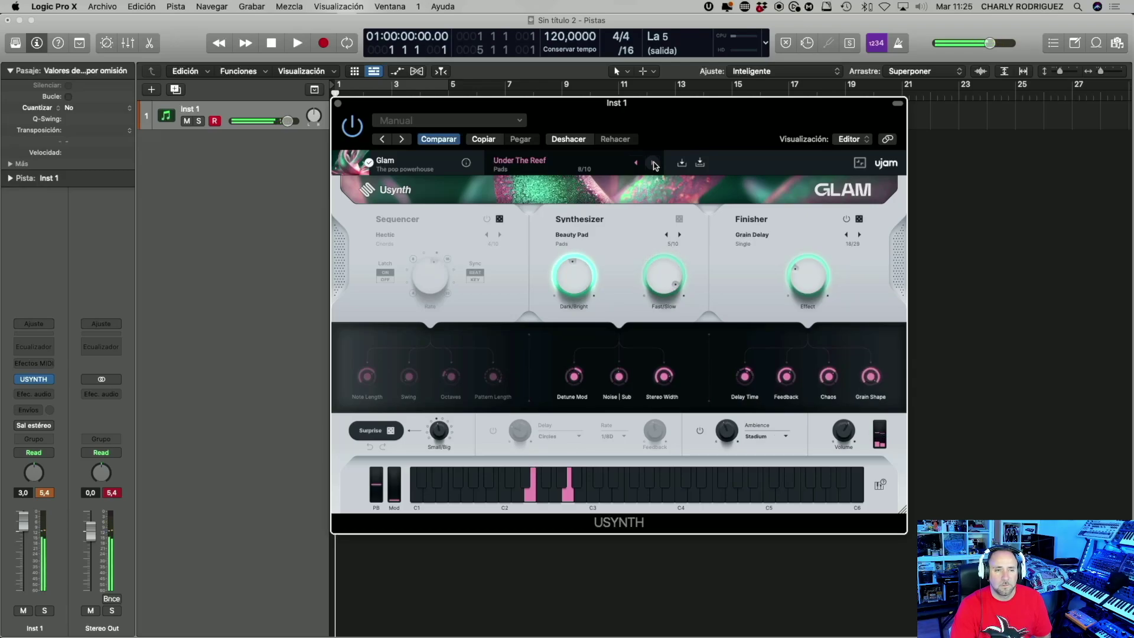
- Audition the Leads presets El Condor NASA, Leader Of Legions, Live Your Screams and Massage In A Bottle, return to Live Your Screams, and show the Motifs category
click(541, 166)
click(655, 287)
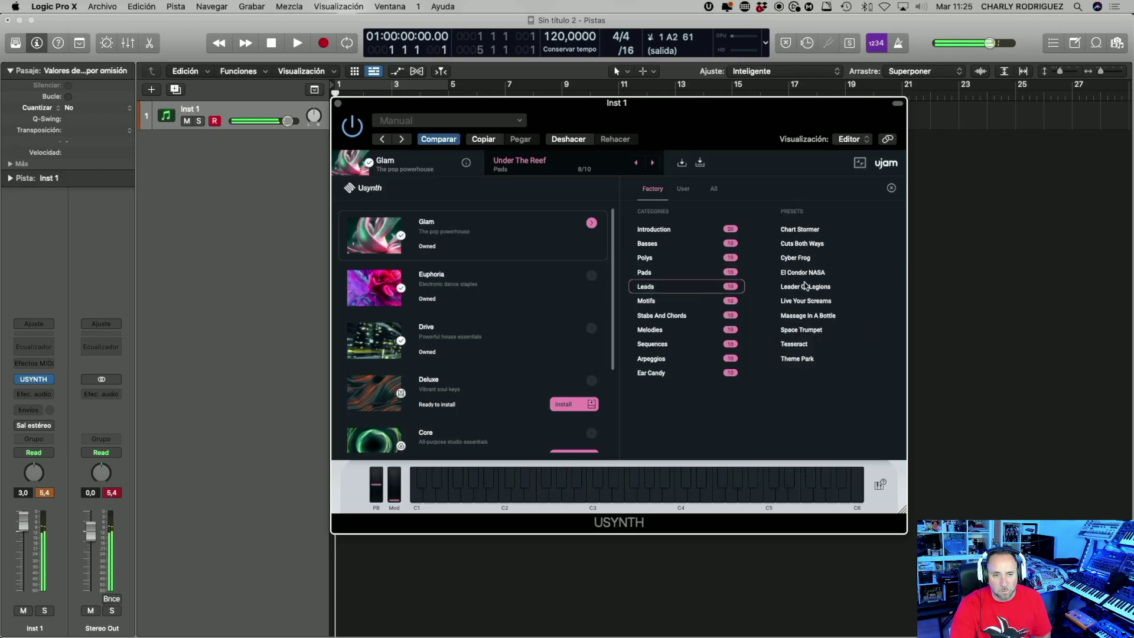
click(804, 273)
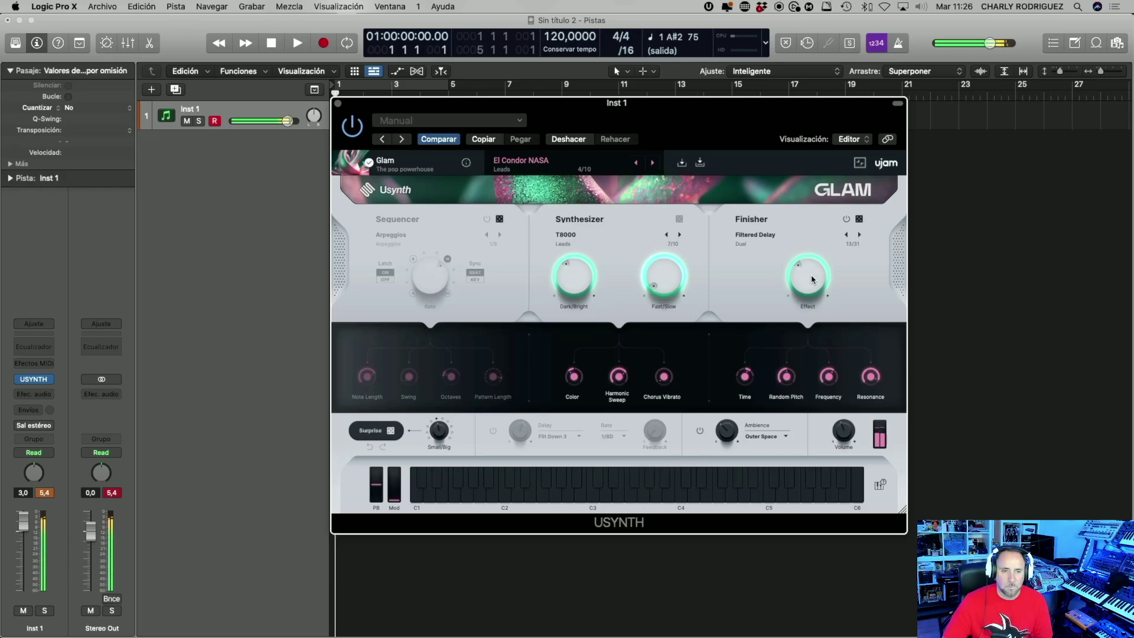
click(653, 163)
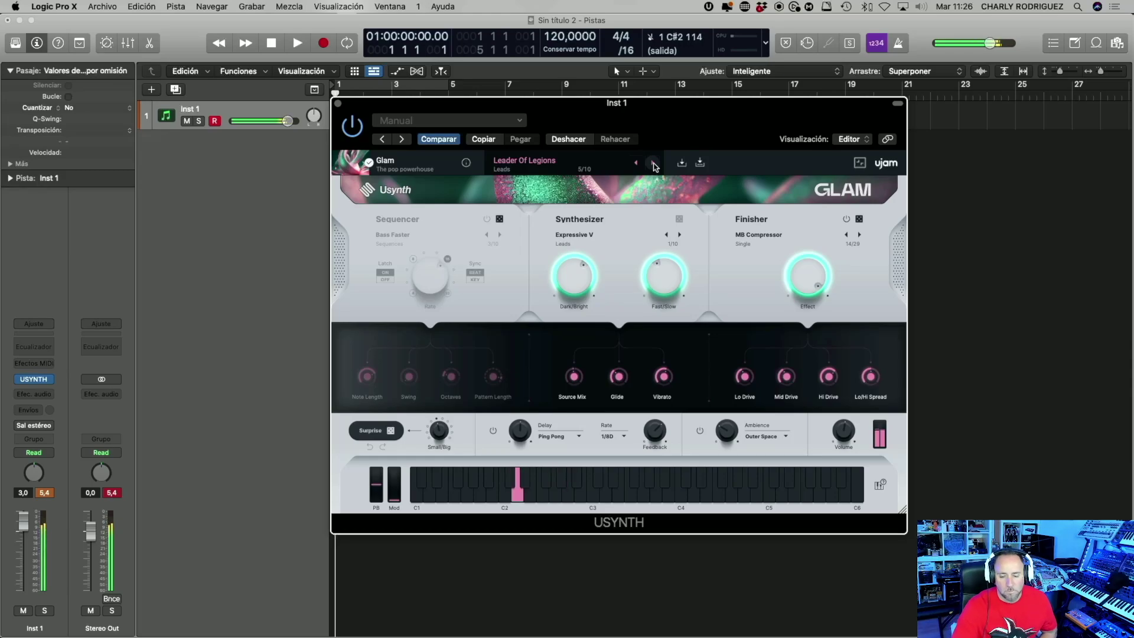
click(653, 164)
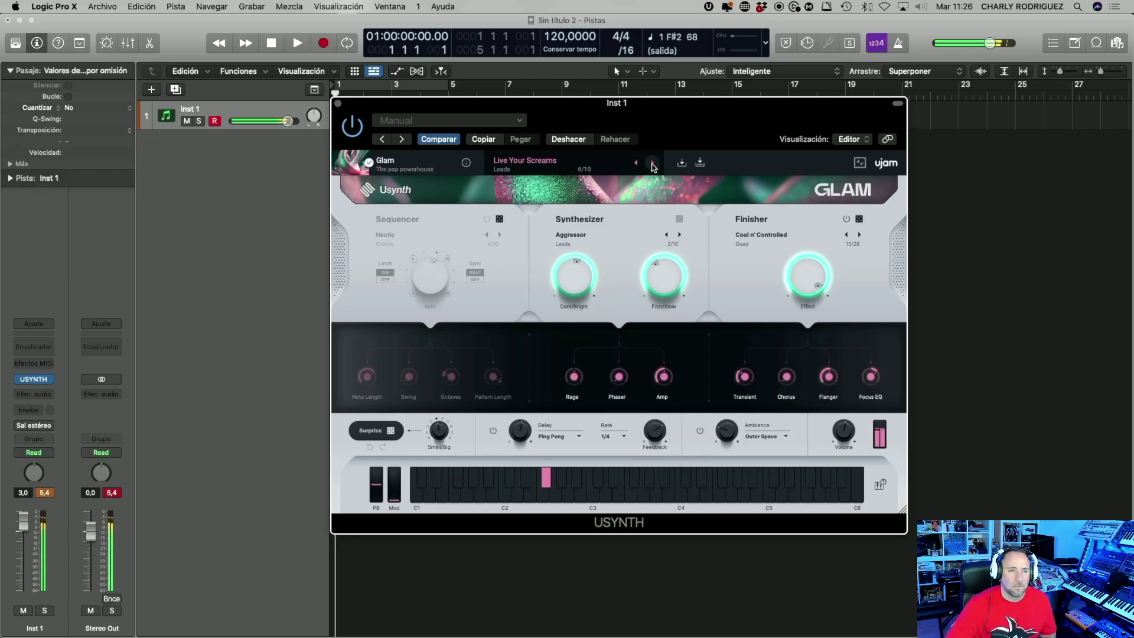
click(652, 164)
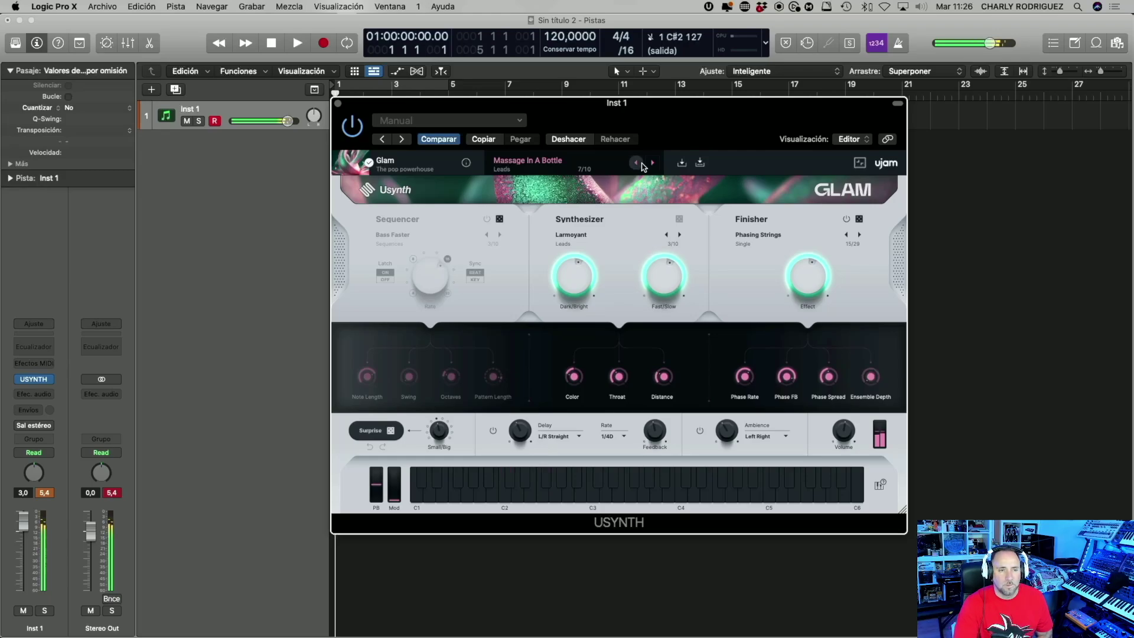
click(642, 165)
click(549, 165)
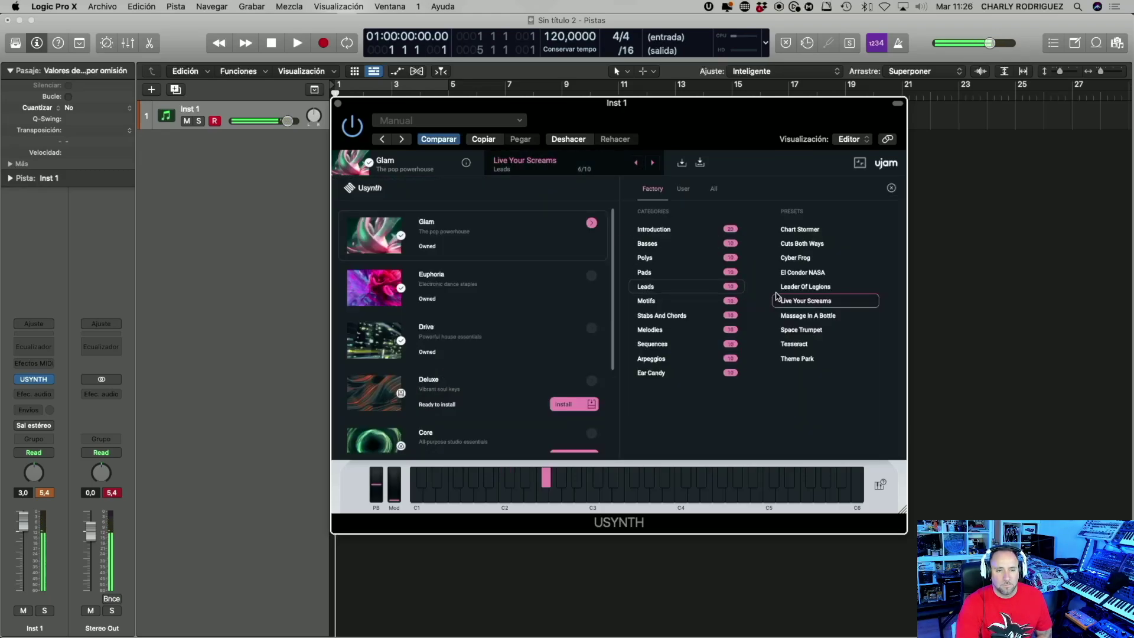
click(665, 302)
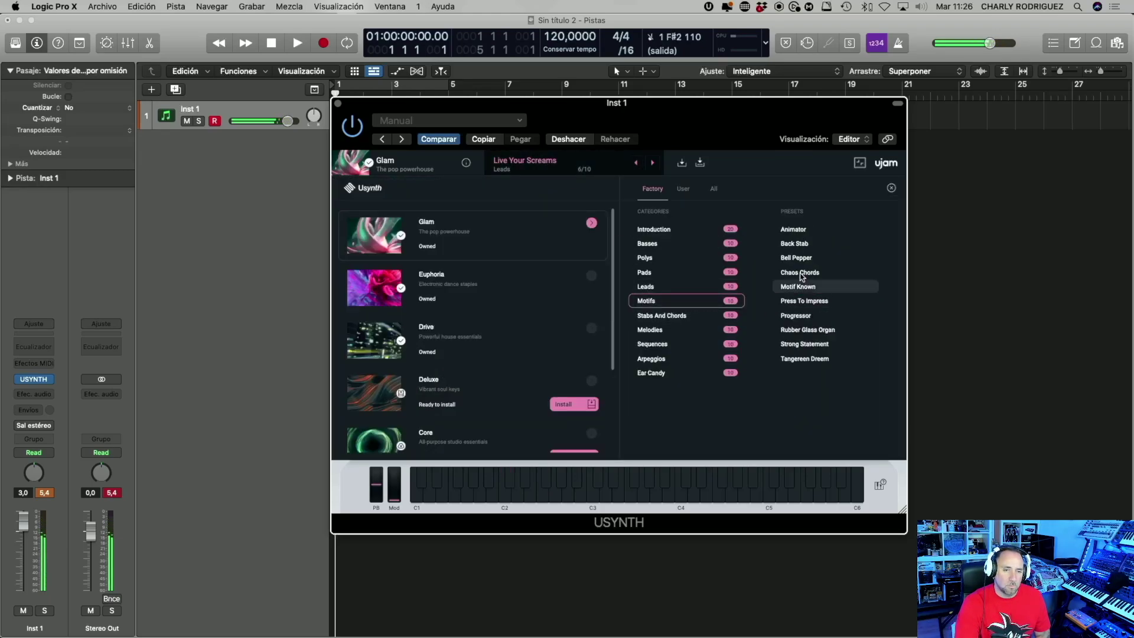
- Audition the Motifs presets Chaos Chords, Motif Known, Progressor, Rubber Glass Organ and Strong Statement
click(799, 273)
click(808, 288)
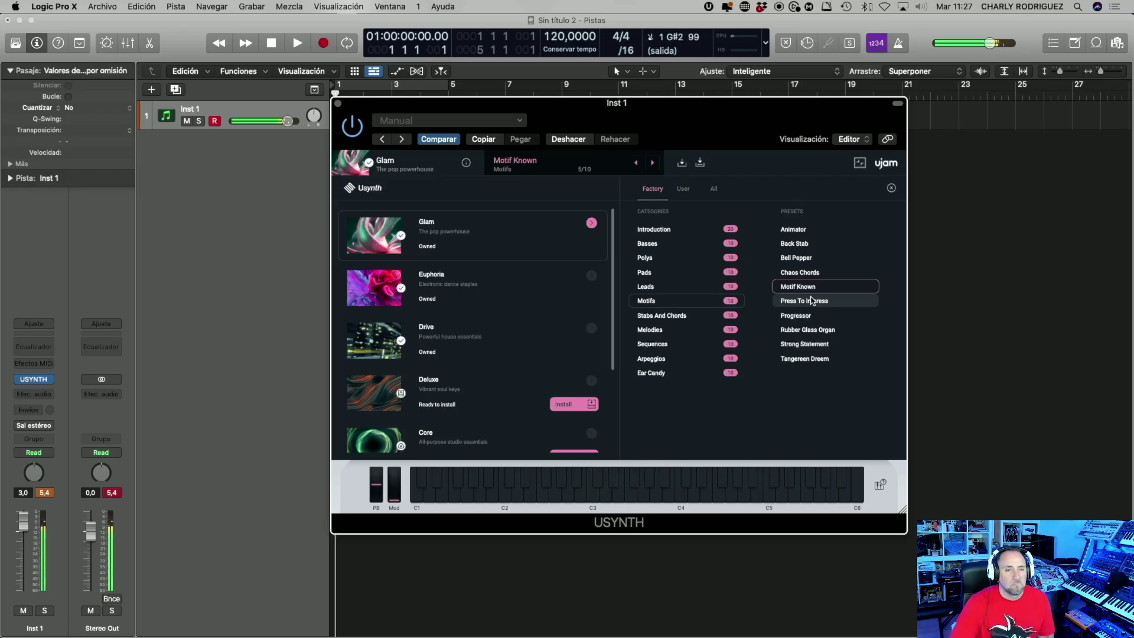
click(813, 316)
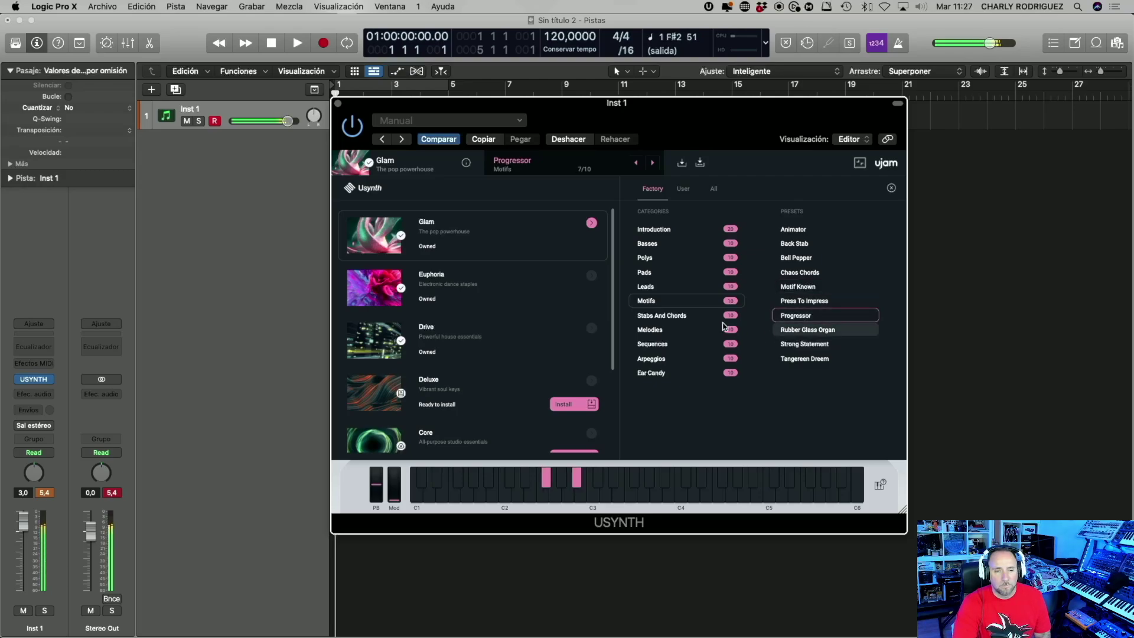
click(822, 330)
click(815, 346)
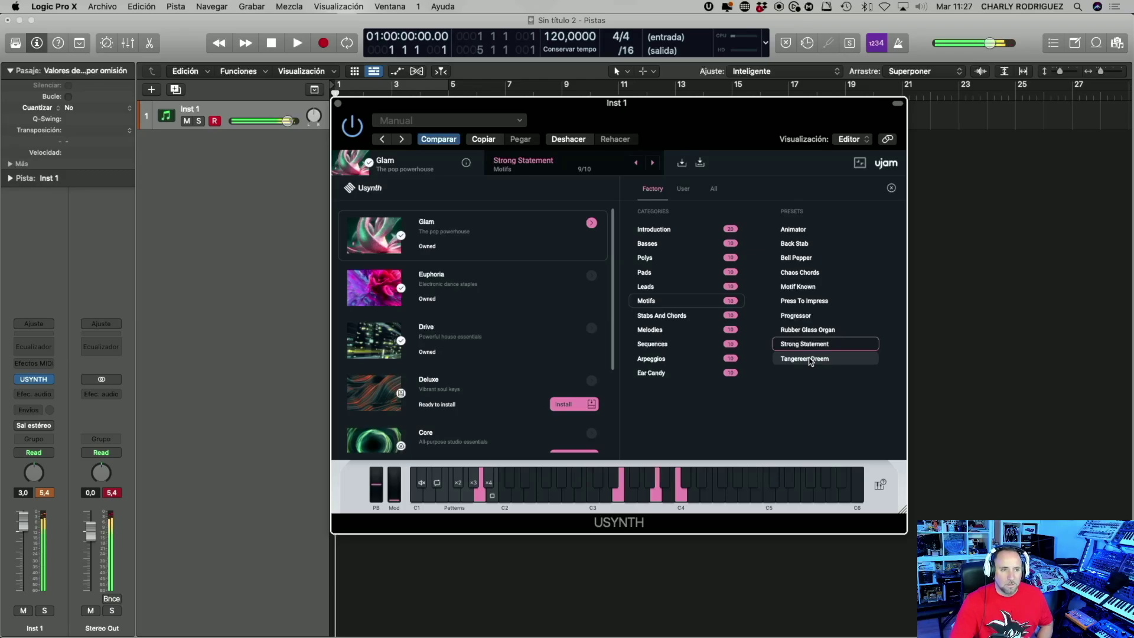
- Show the controls of Strong Statement, raise the Sequencer's Rate and switch its pattern to Funky Bot
click(534, 163)
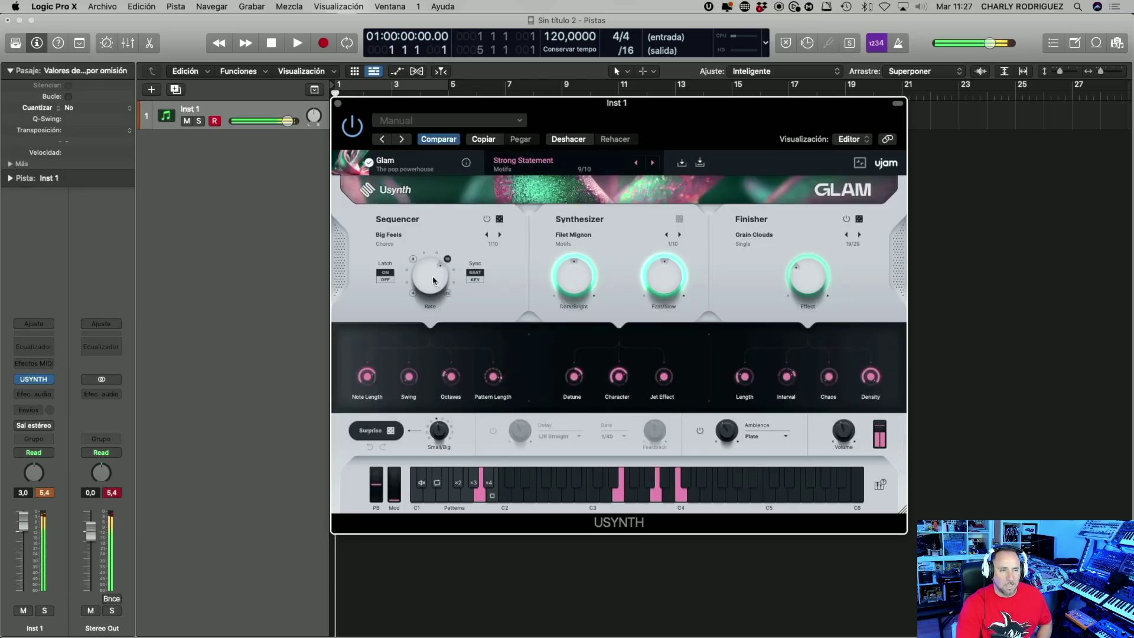
drag(432, 276, 427, 248)
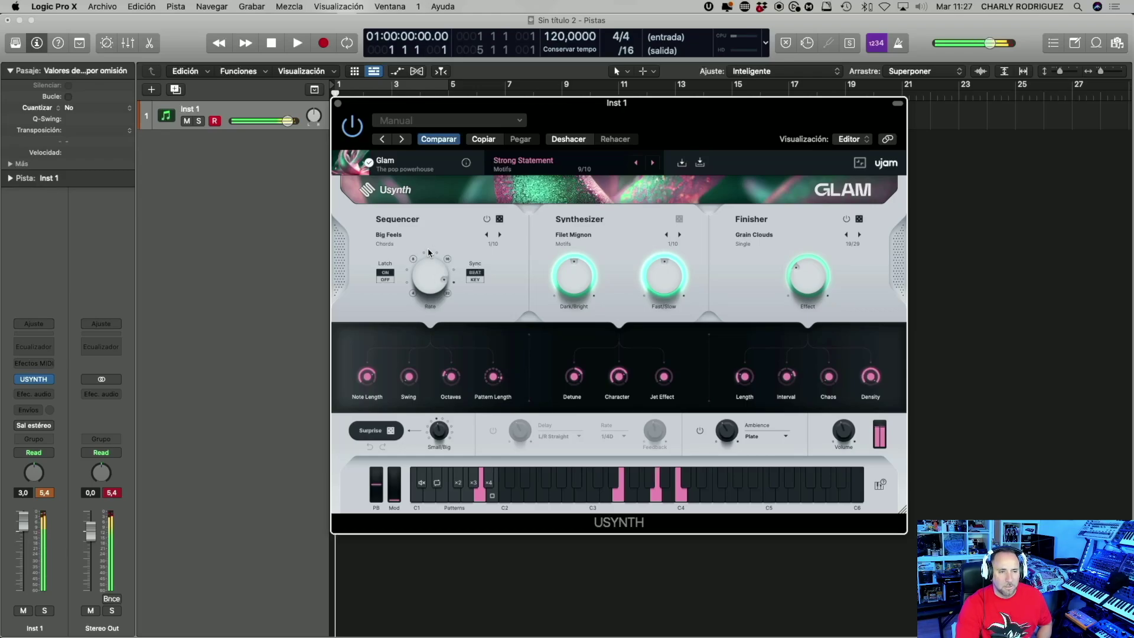
click(499, 235)
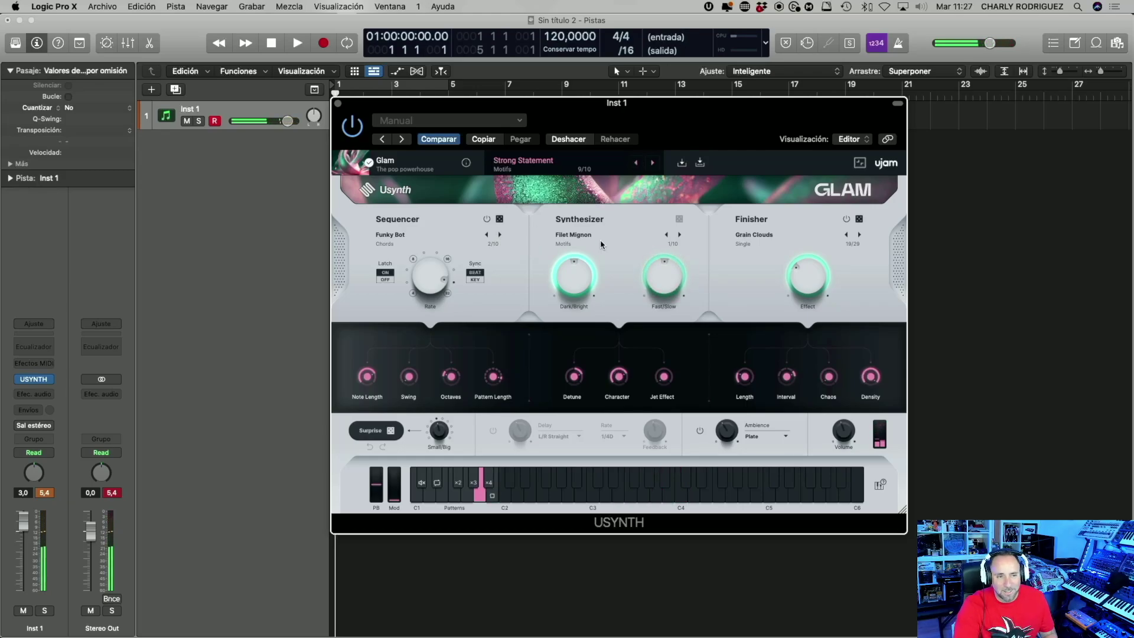
- Audition the presets Hullabaloo, Introductor and Nervous Whack from the Stabs And Chords category
click(567, 165)
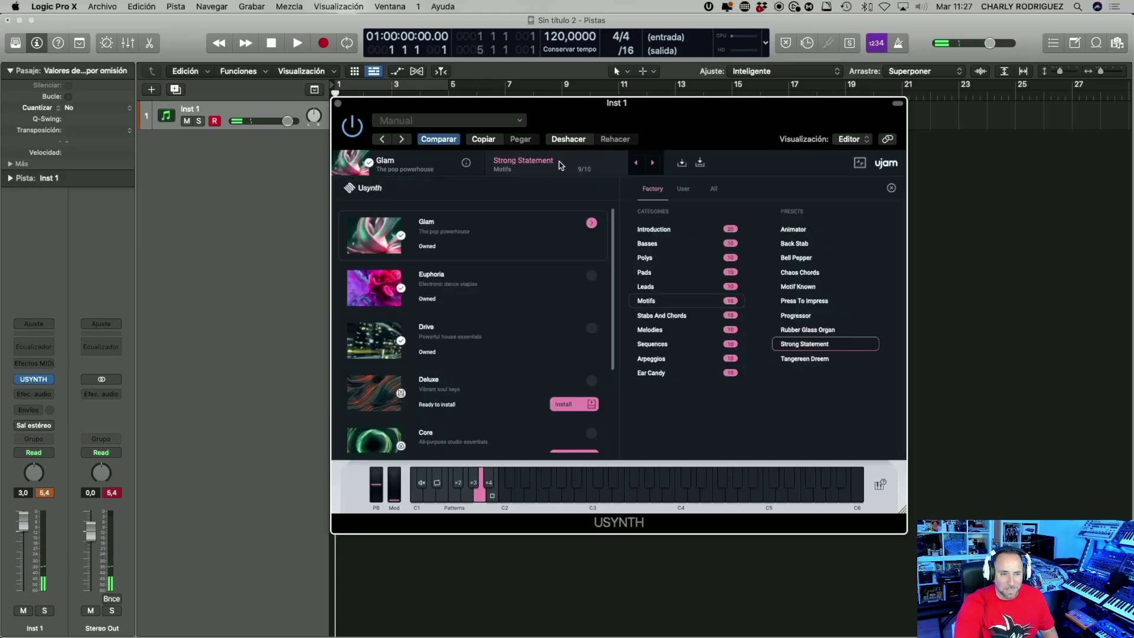
click(661, 316)
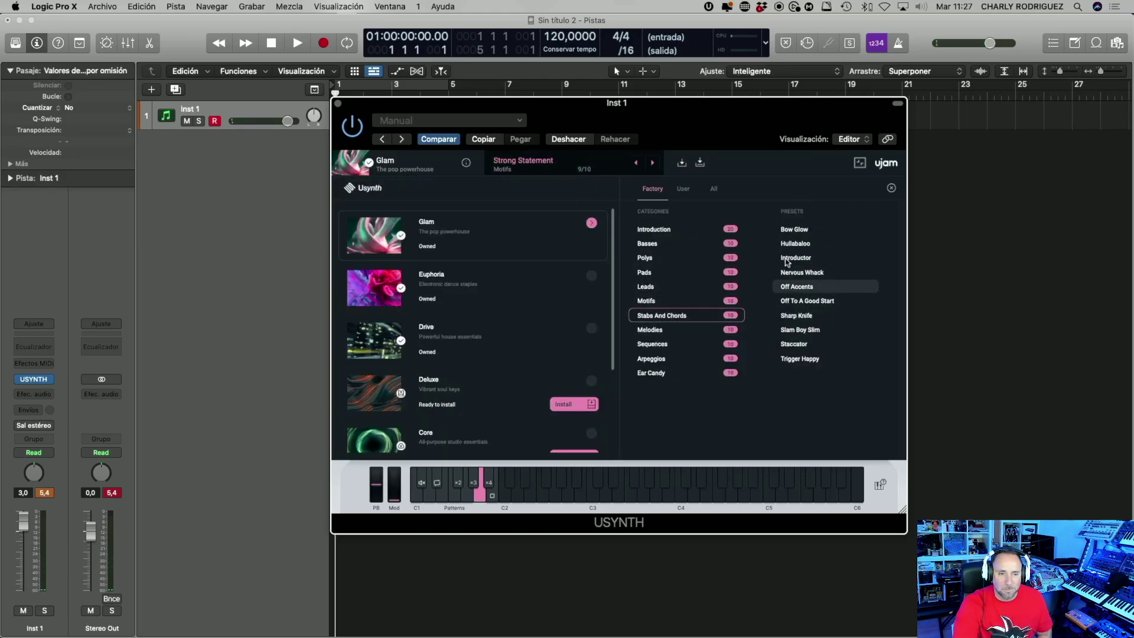
click(803, 244)
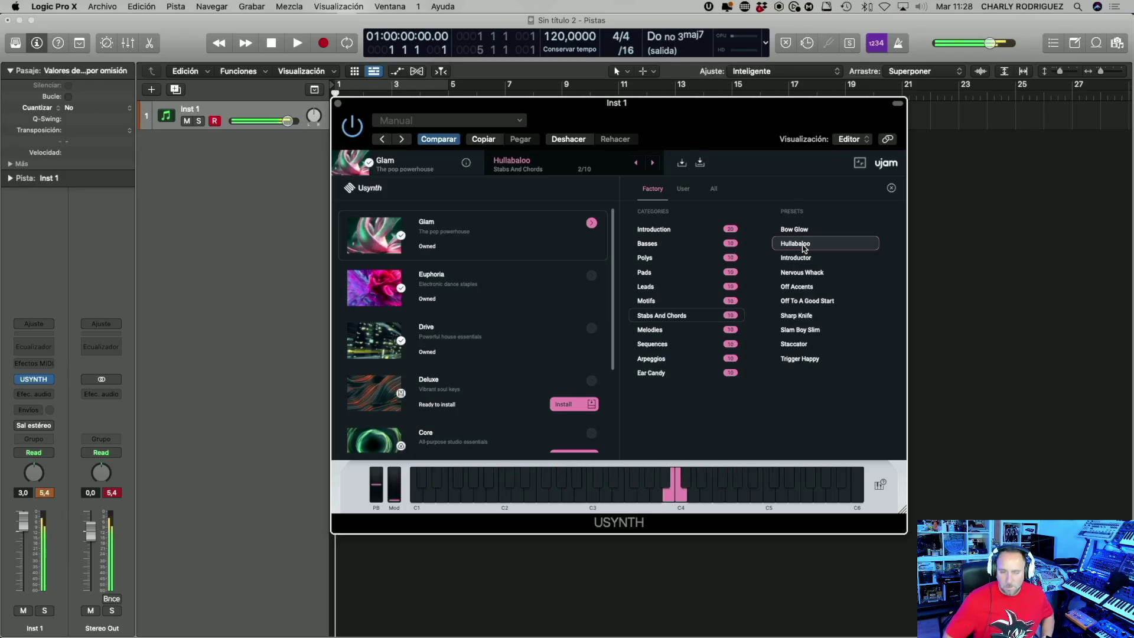
click(797, 259)
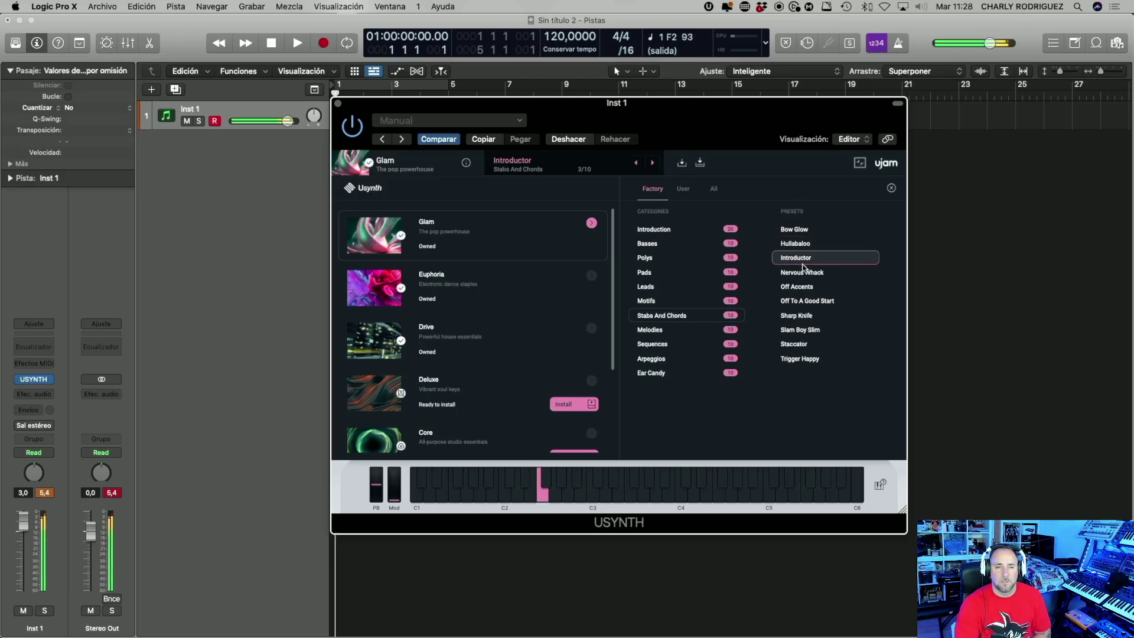
click(808, 272)
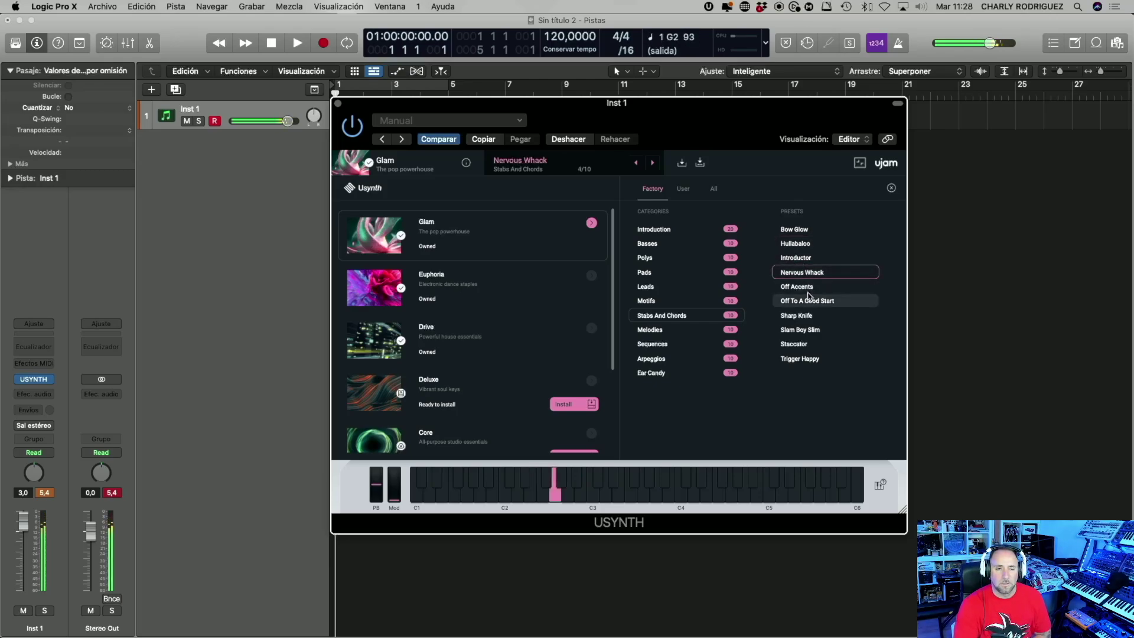
- Continue through the Stabs And Chords presets Off To A Good Start, Sharp Knife, Slam Boy Slim, Staccator and Trigger Happy
click(806, 301)
click(802, 316)
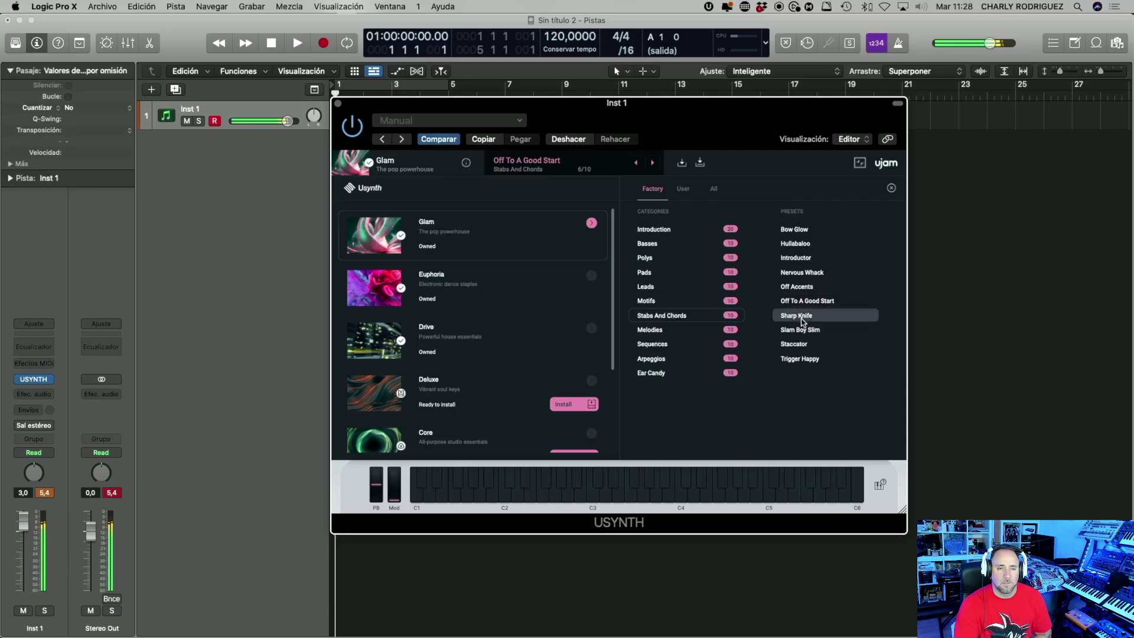
click(802, 331)
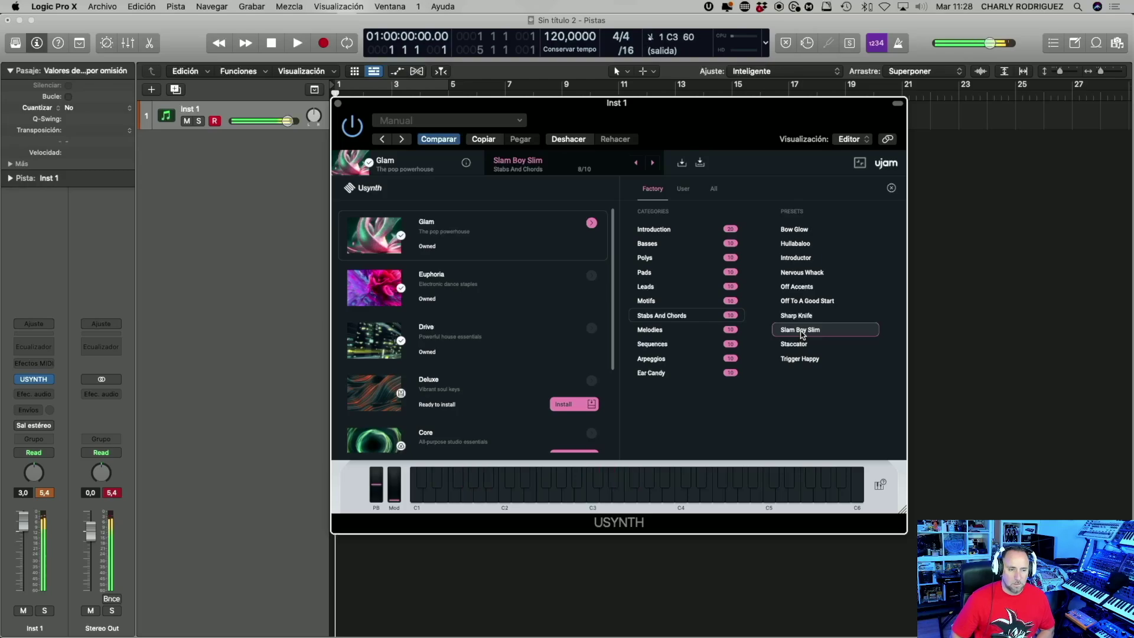
click(798, 345)
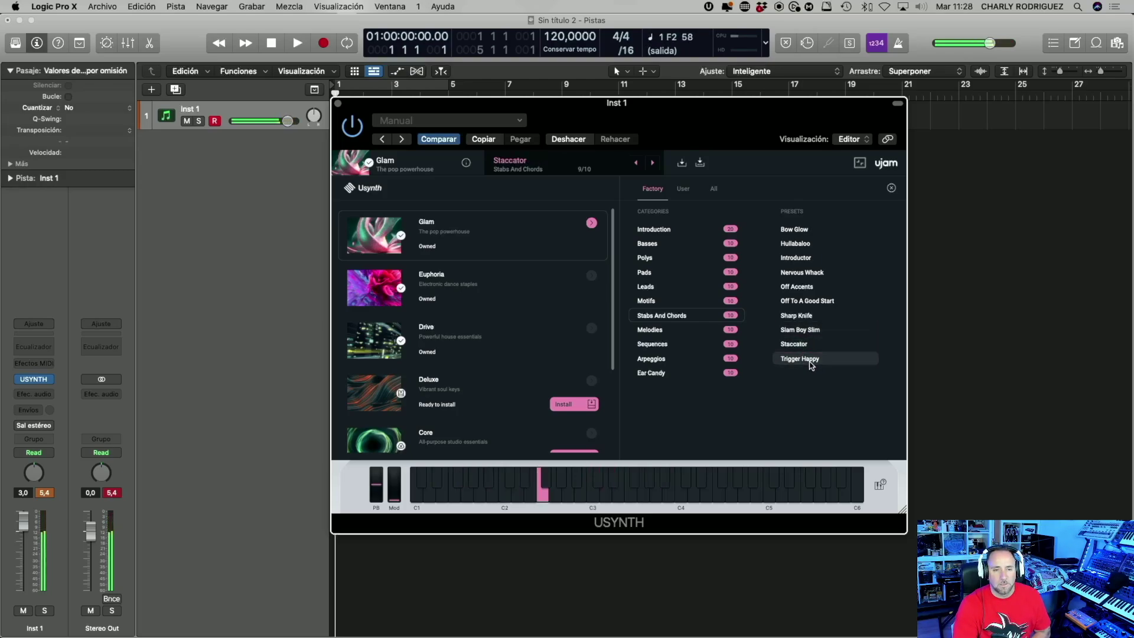
click(807, 361)
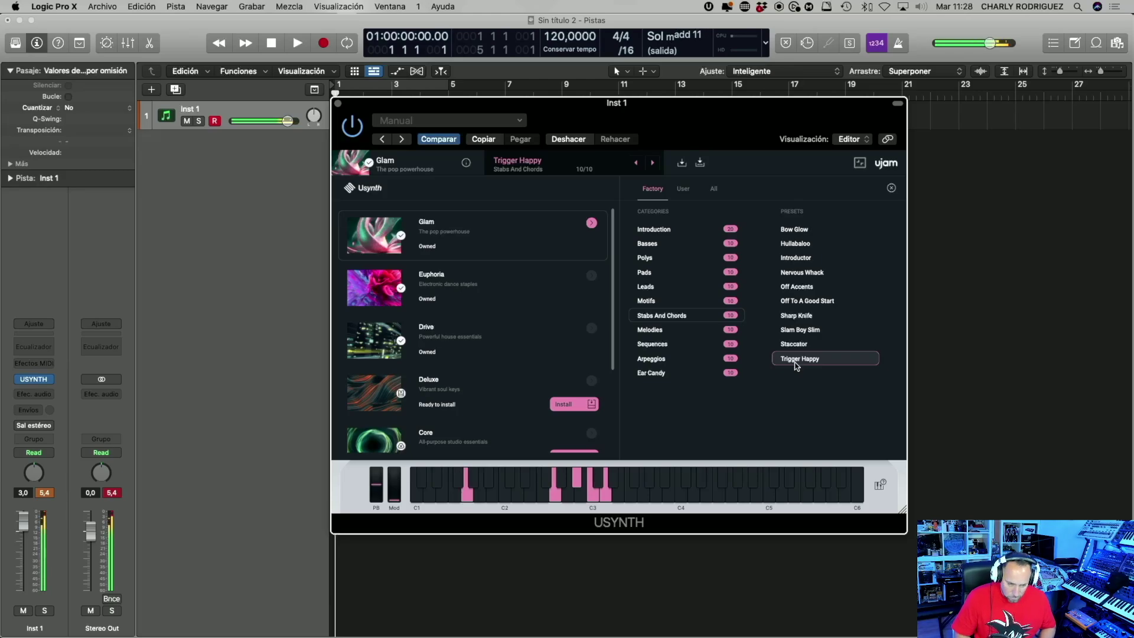
- Load Fugu Fugu from the Melodies category, step back to Friendly Fire and forward to Legato Me
click(676, 328)
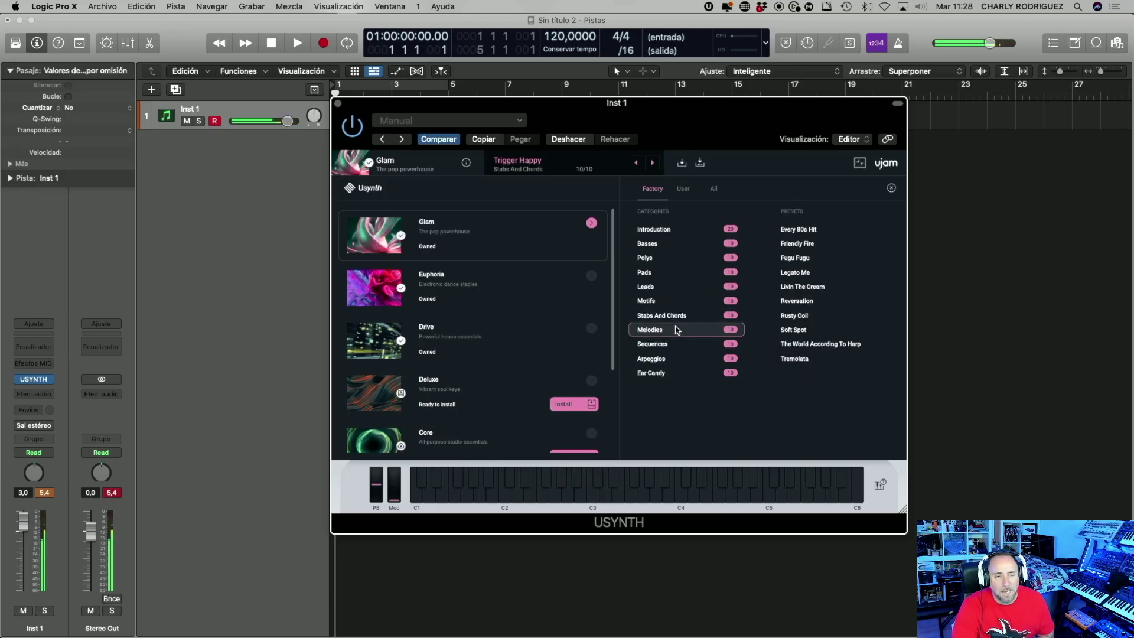
double_click(796, 260)
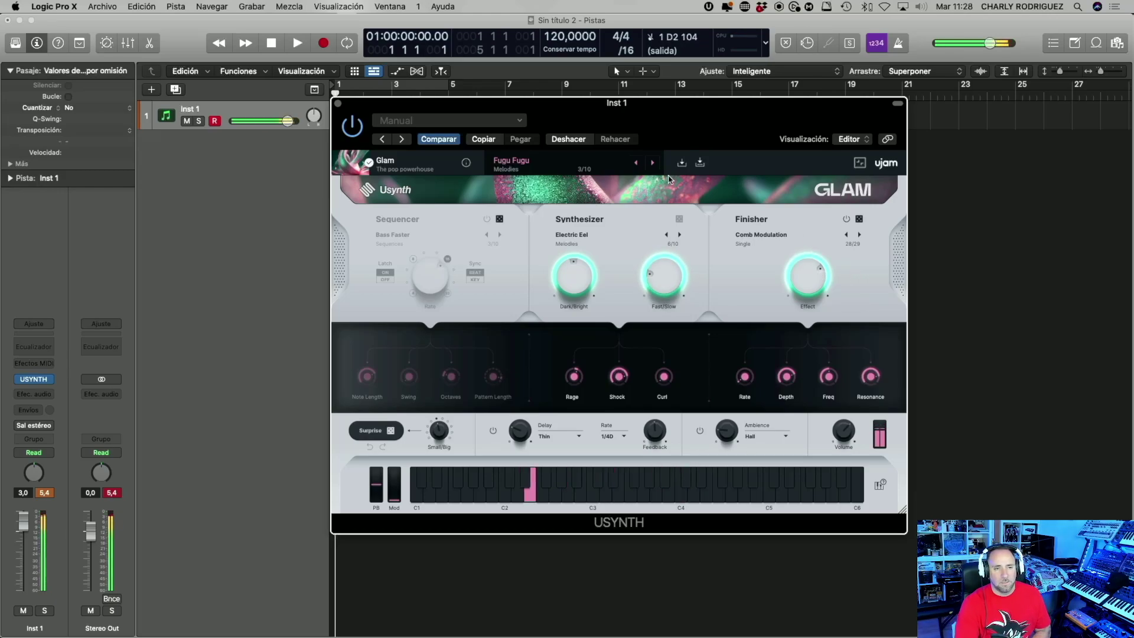
click(638, 164)
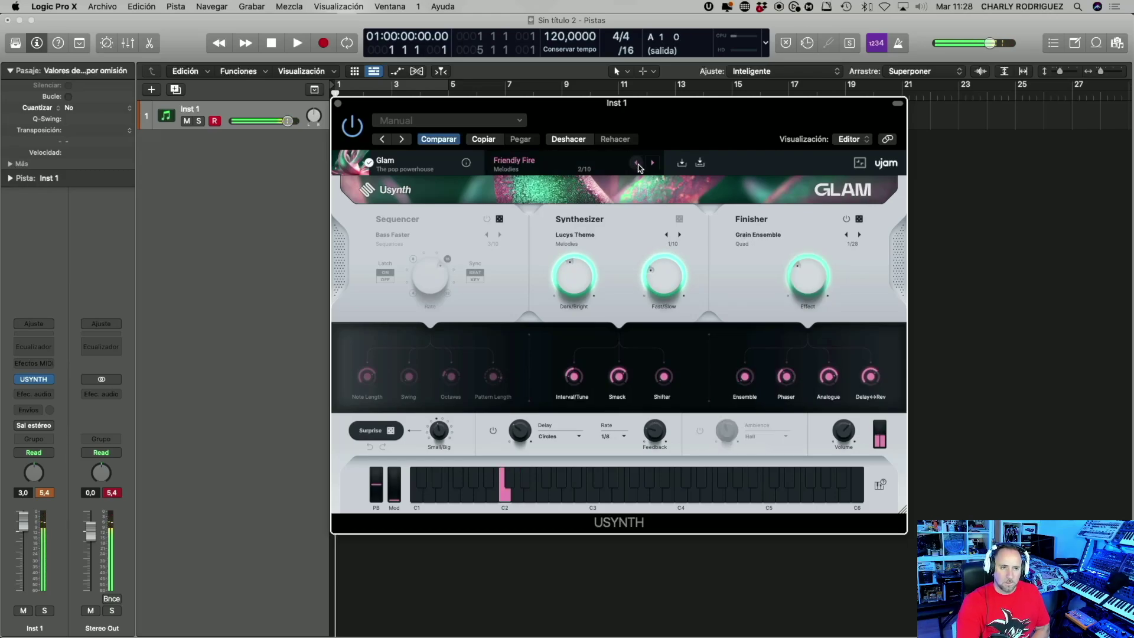
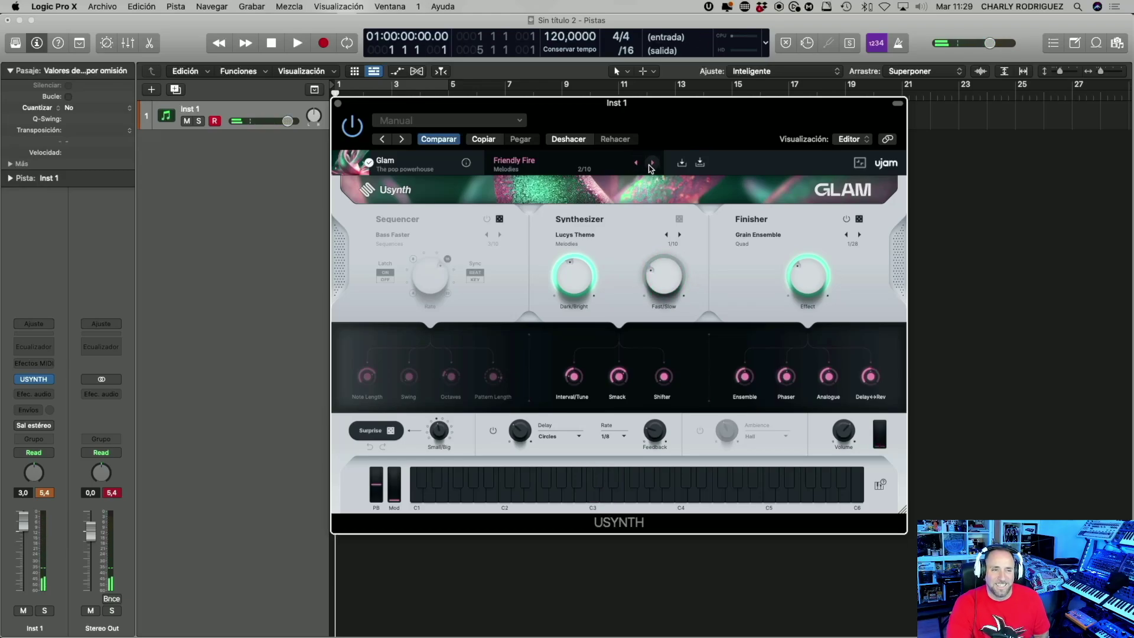
click(651, 164)
click(650, 164)
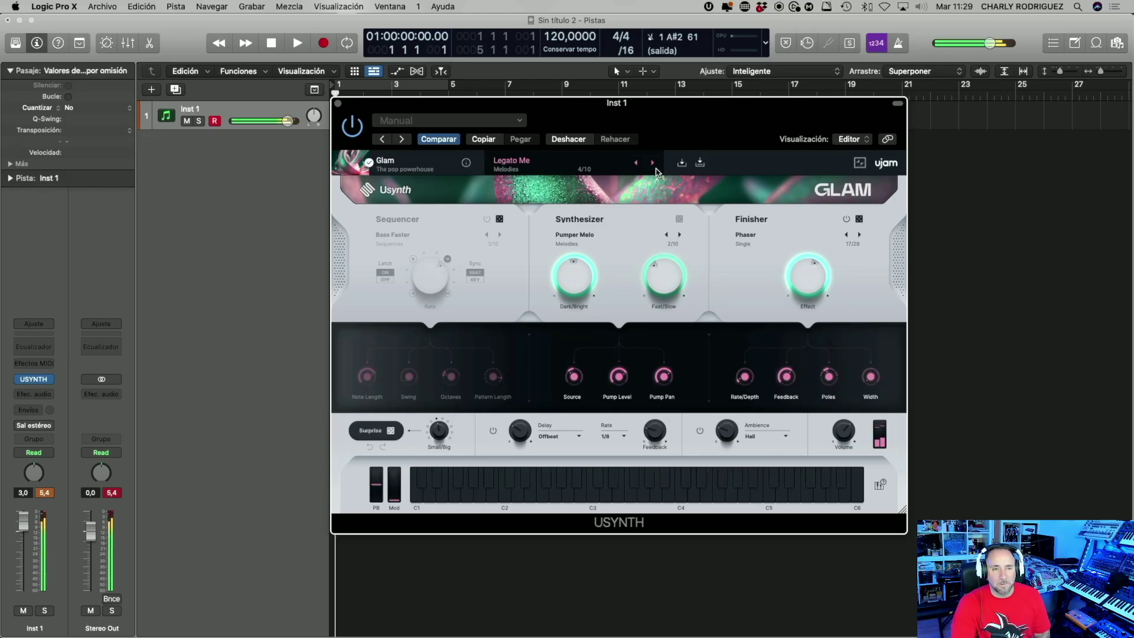
- Load Livin The Cream, raise the Synthesizer's Dark/Bright to maximum brightness and set Color to 83.5 %
click(652, 163)
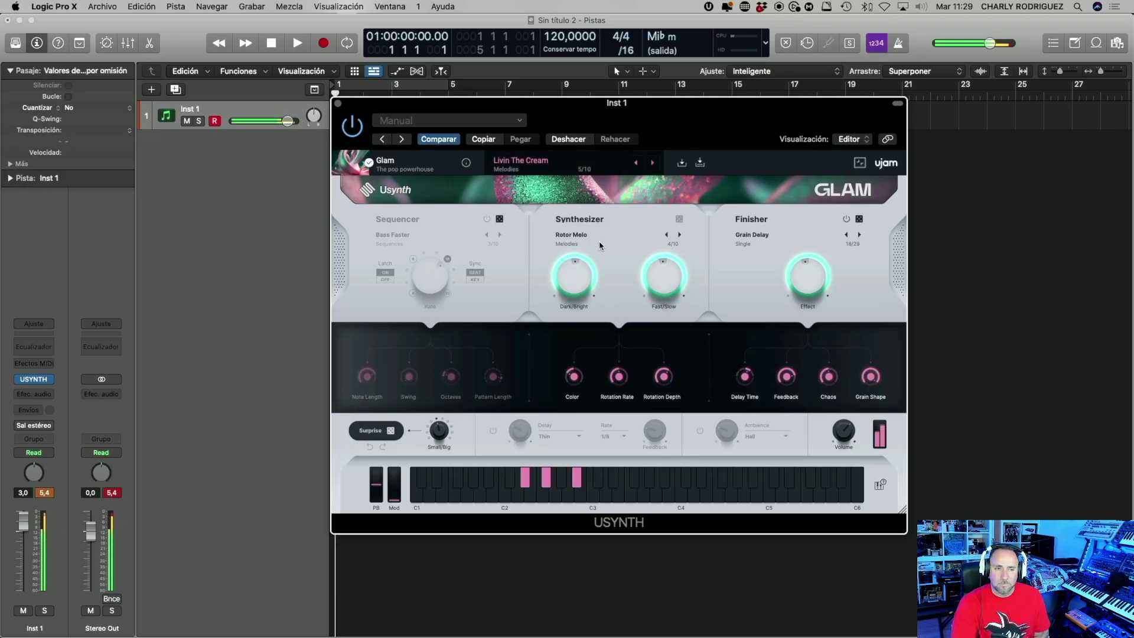
drag(574, 273, 570, 231)
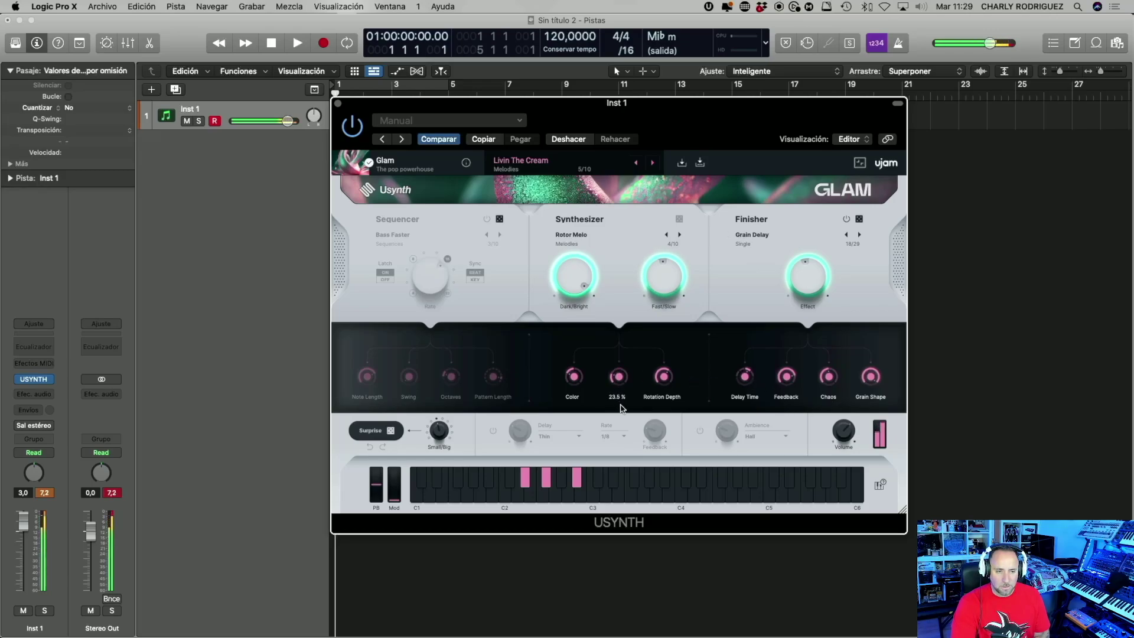
drag(571, 382, 567, 314)
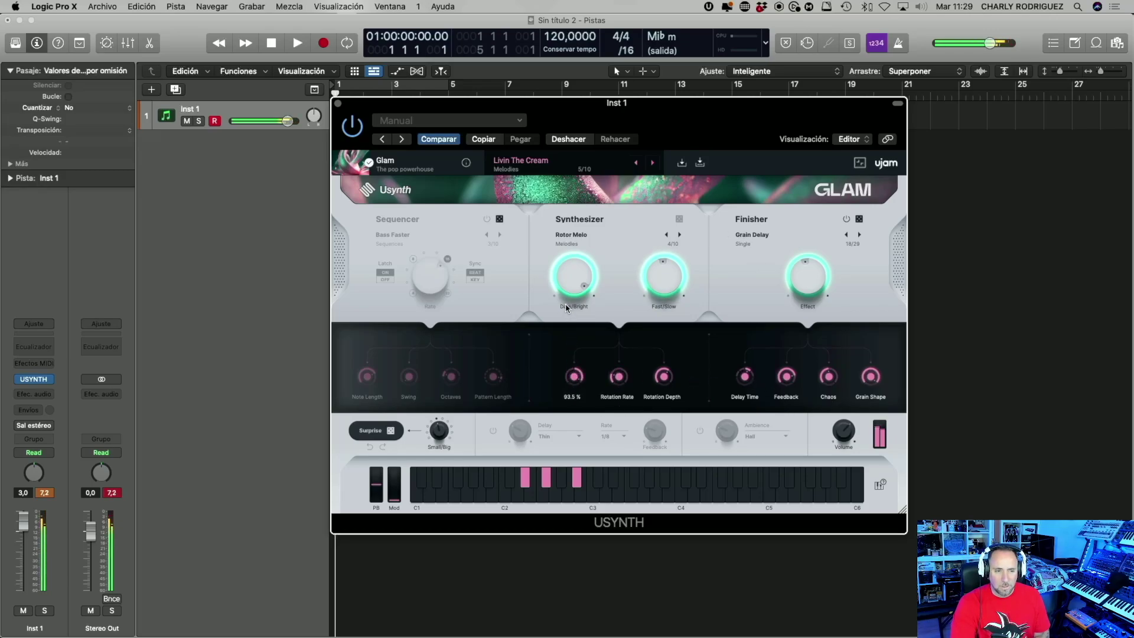
- Audition the Melodies presets Reversation and The World According To Harp
click(656, 166)
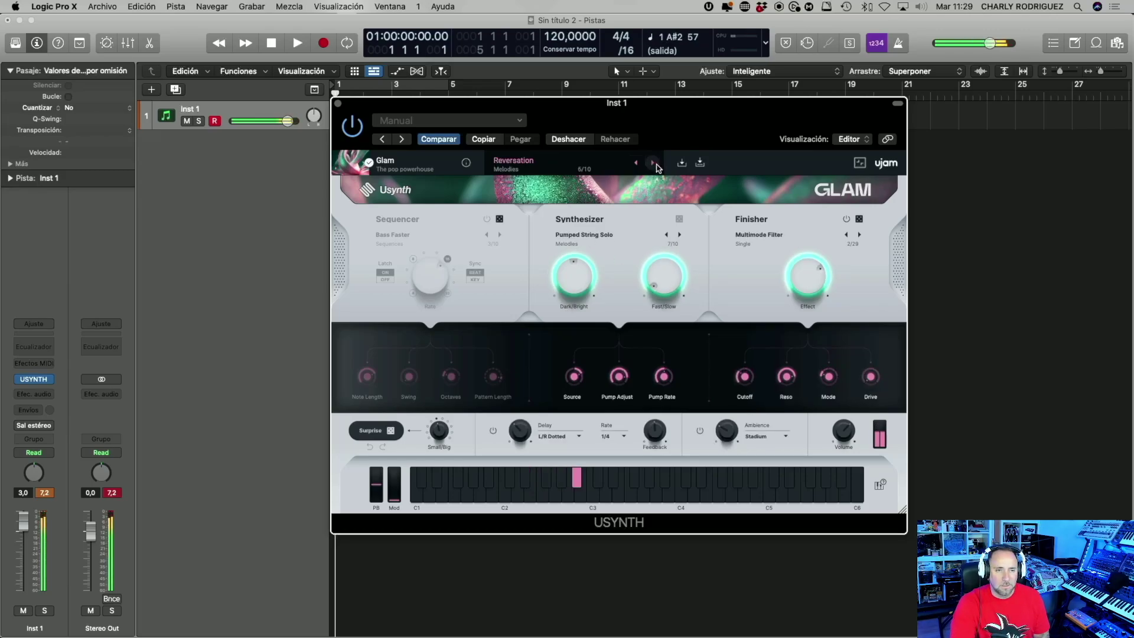
click(591, 164)
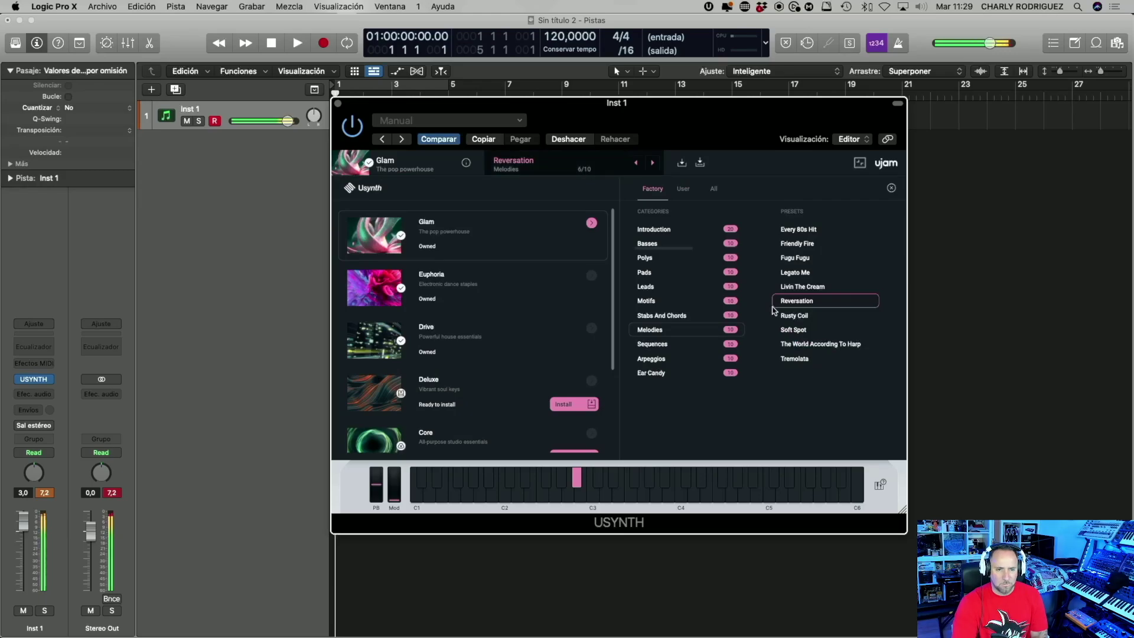
click(789, 347)
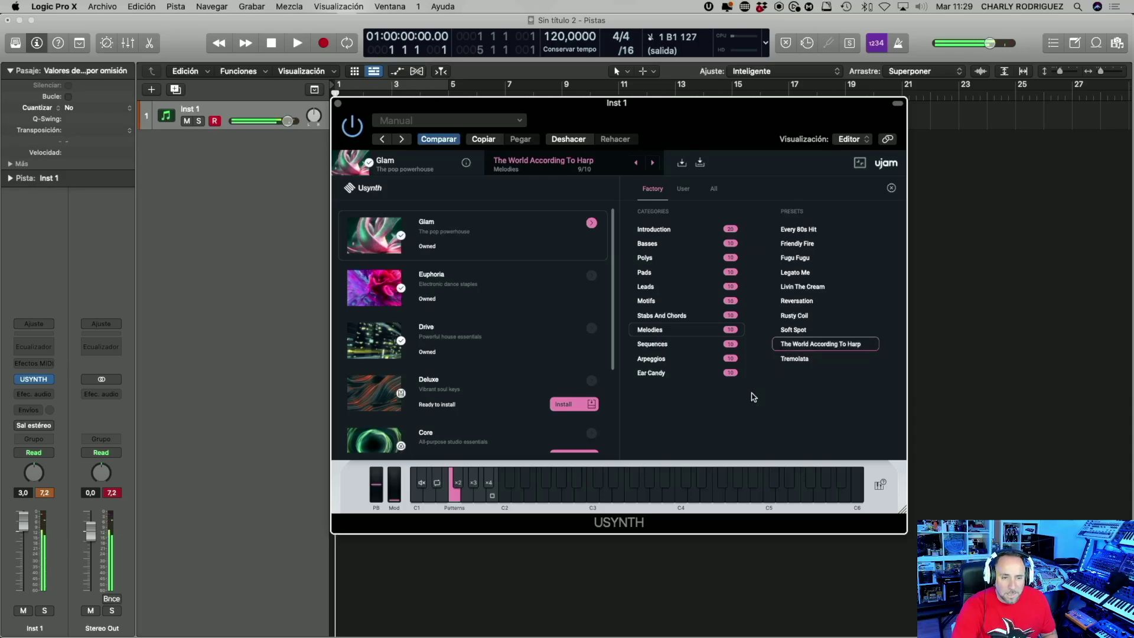
- Load El Chopo from the Sequences category, lower the Synthesizer's Dark/Bright and vary its Wave Color
click(655, 345)
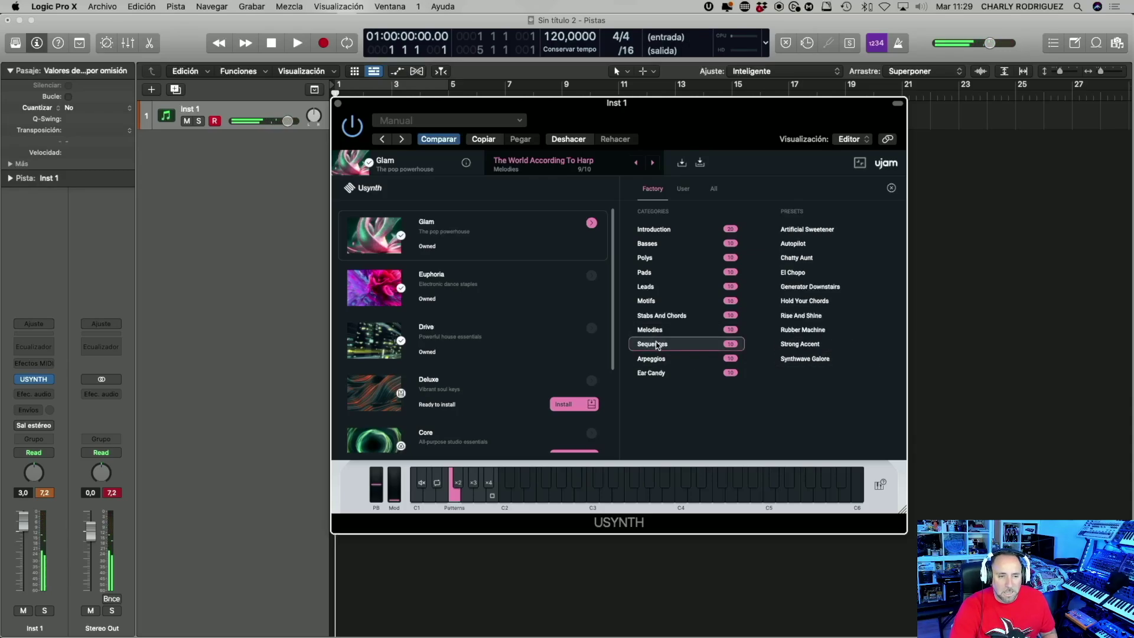
click(793, 273)
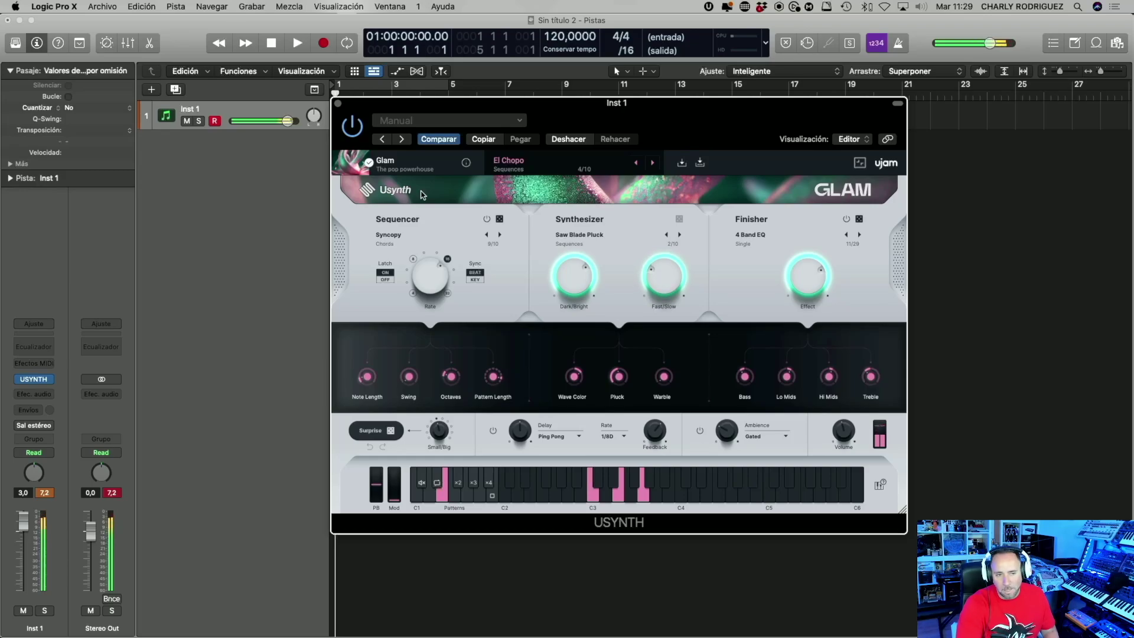
drag(593, 275, 582, 325)
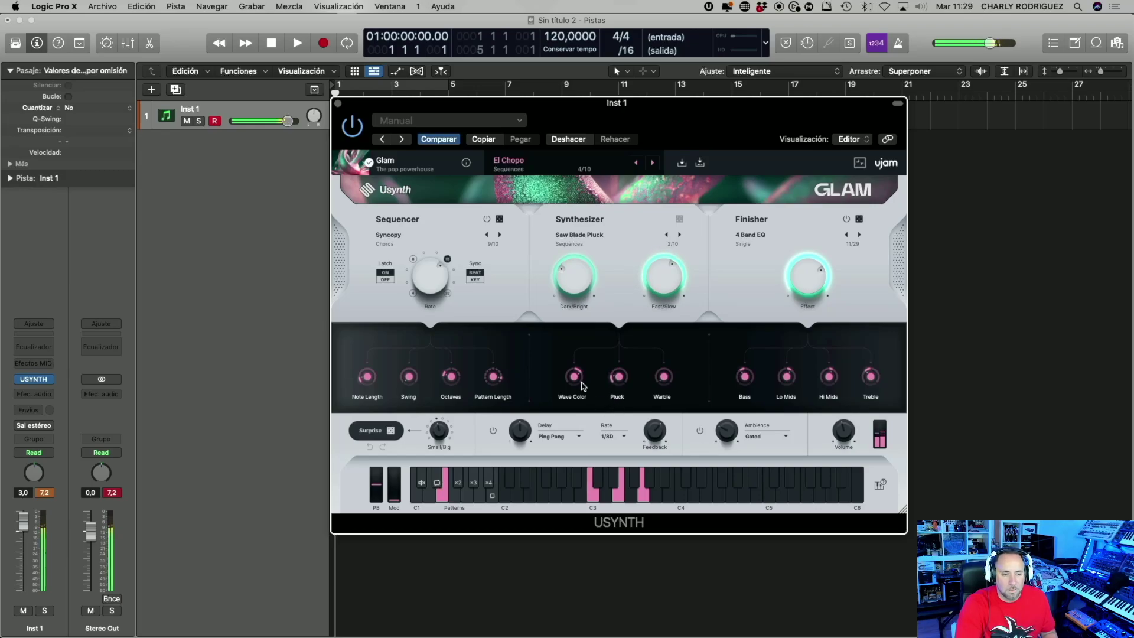
drag(573, 377, 571, 392)
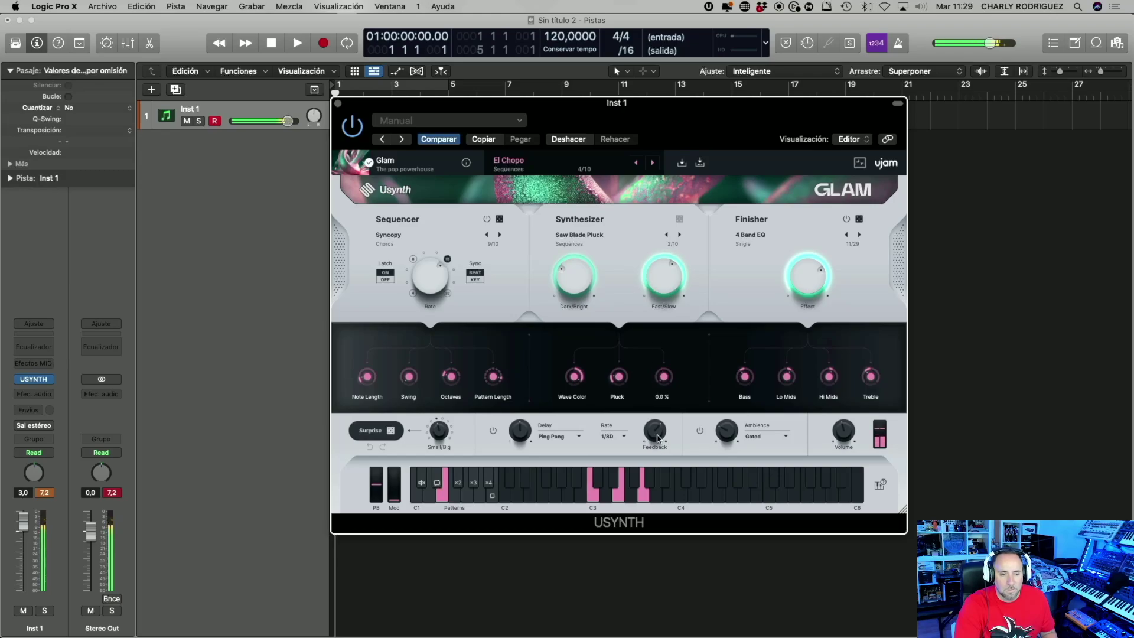
- Raise El Chopo's Pluck, lower the Synthesizer's Fast/Slow and turn the Finisher's Effect down to minimum
mouse_move(616, 373)
drag(615, 374, 579, 247)
drag(670, 276, 667, 313)
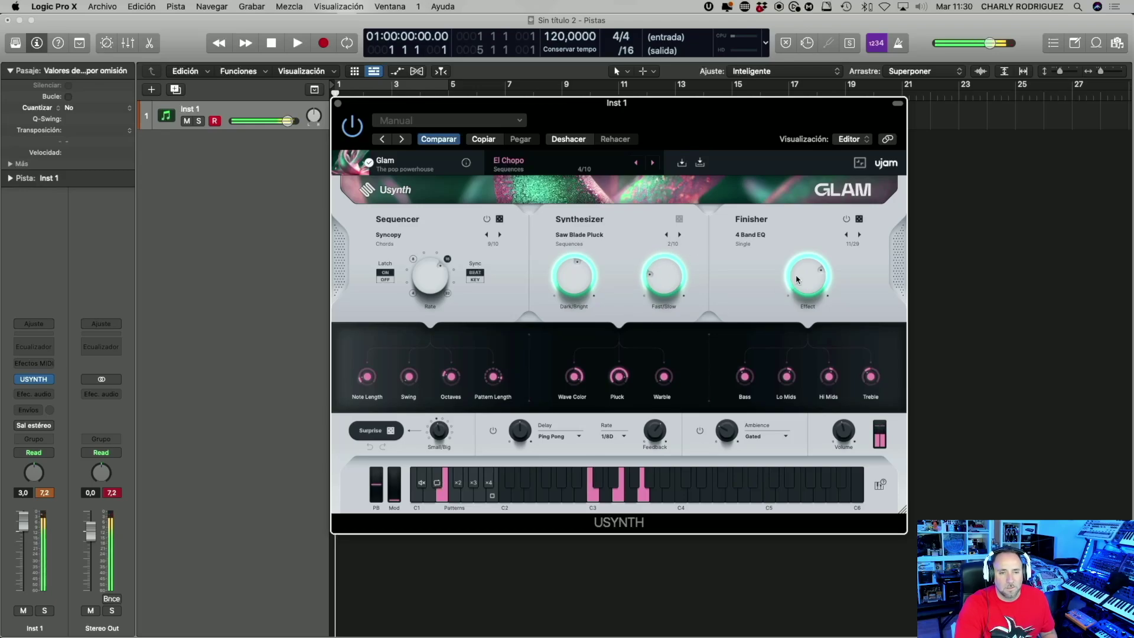
drag(808, 277, 804, 376)
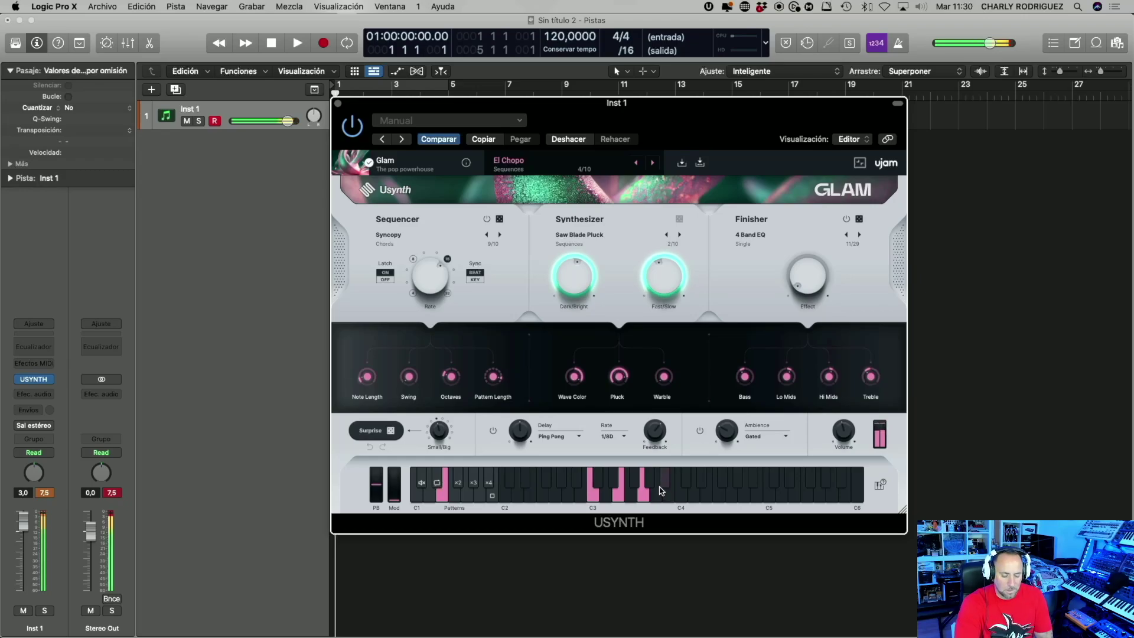
- Start and stop the project's playback, and step to the Sequences preset Generator Downstairs
key(space)
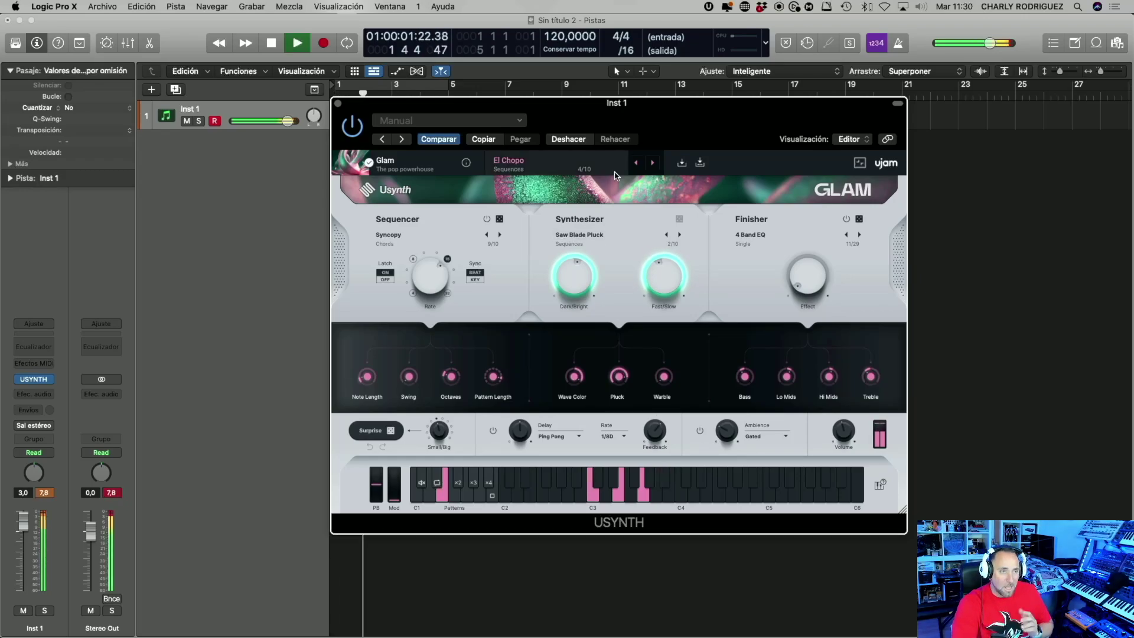
key(space)
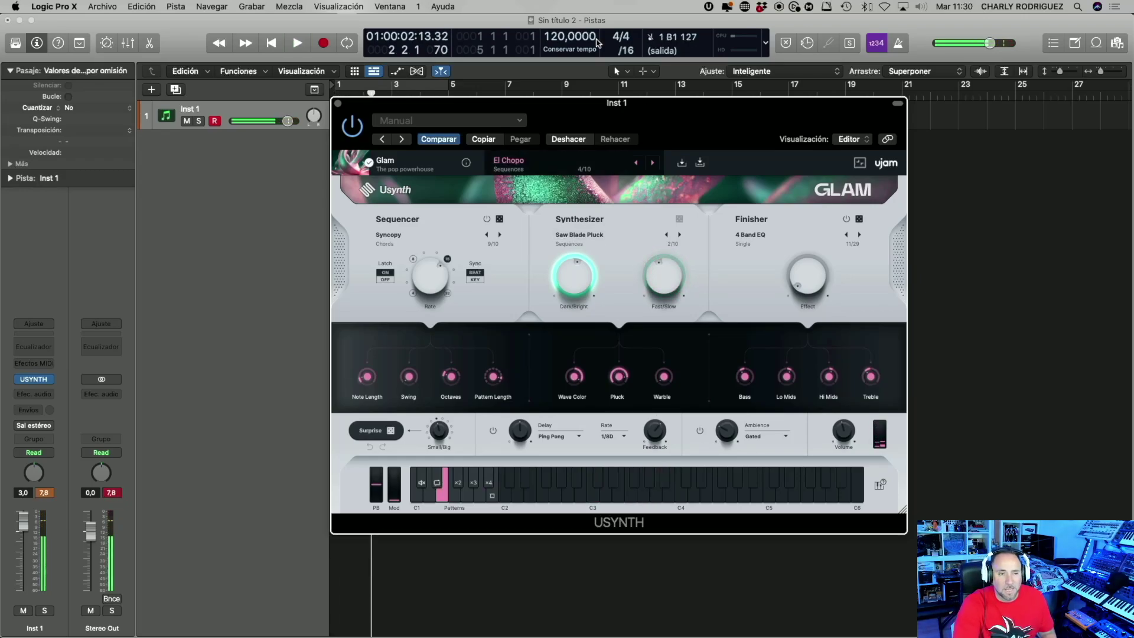
click(652, 165)
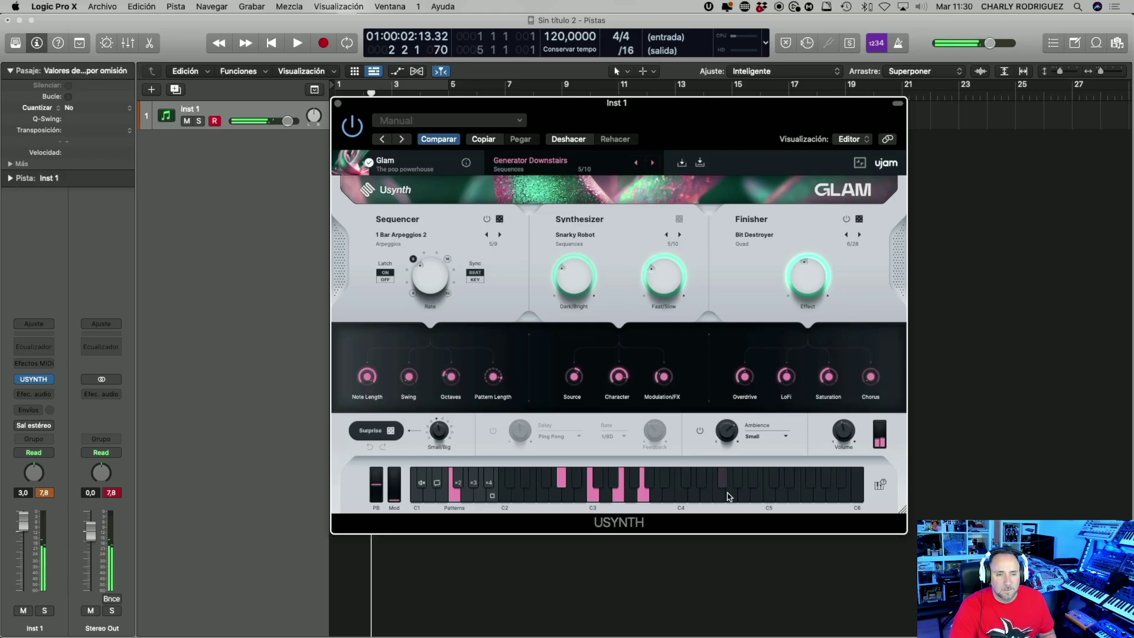
- Raise Generator Downstairs' Synthesizer Dark/Bright to maximum and vary its Character, Modulation/FX and Source
drag(573, 279, 569, 207)
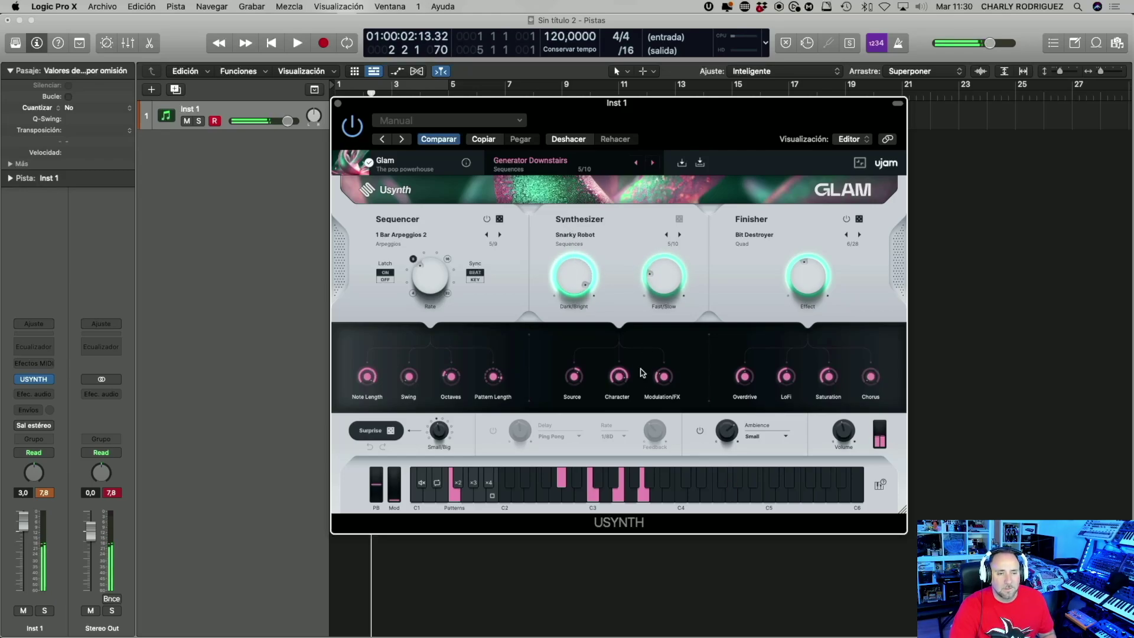
drag(618, 376, 623, 435)
drag(663, 376, 663, 329)
drag(576, 378, 559, 328)
- Turn the Finisher's Effect down to minimum, switch on the Delay and show its Rate options
click(745, 375)
drag(785, 285, 812, 592)
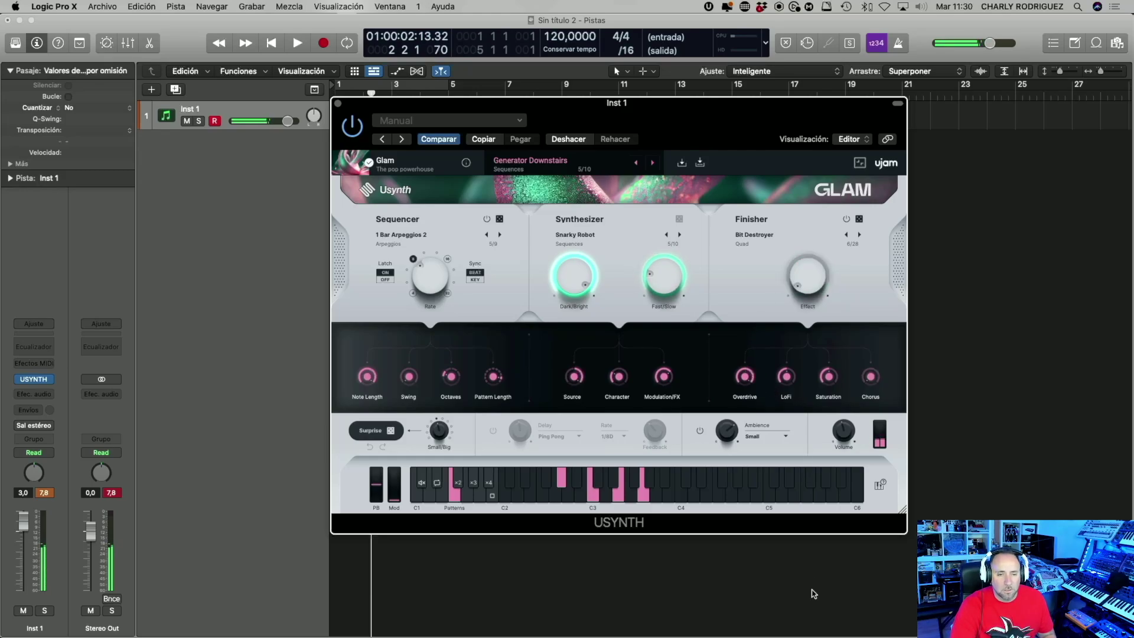
click(494, 431)
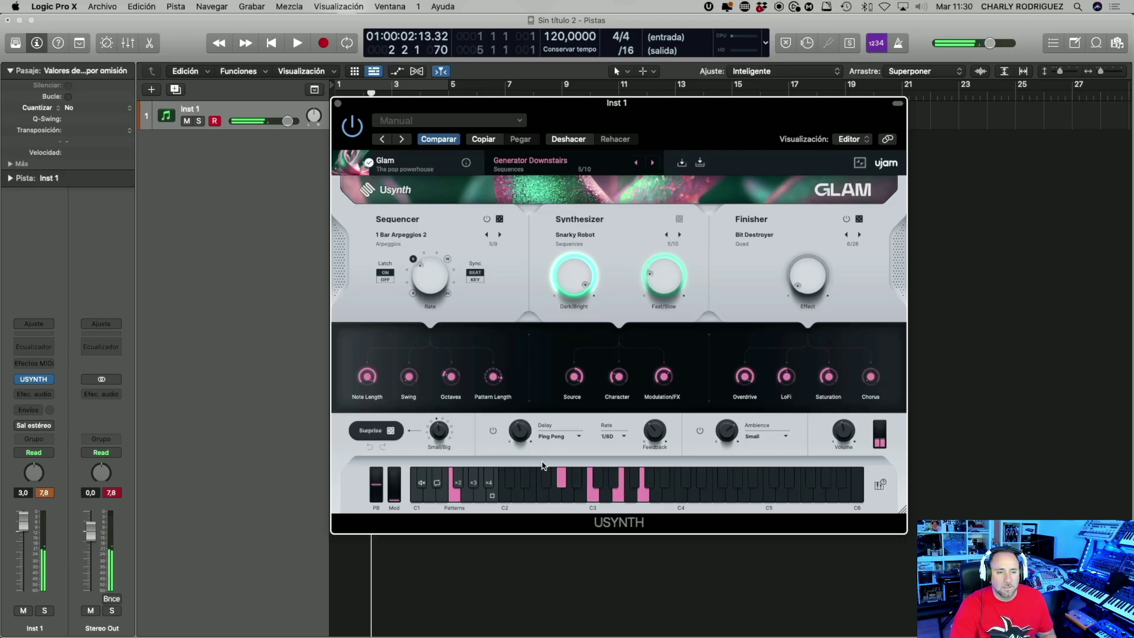
mouse_move(654, 440)
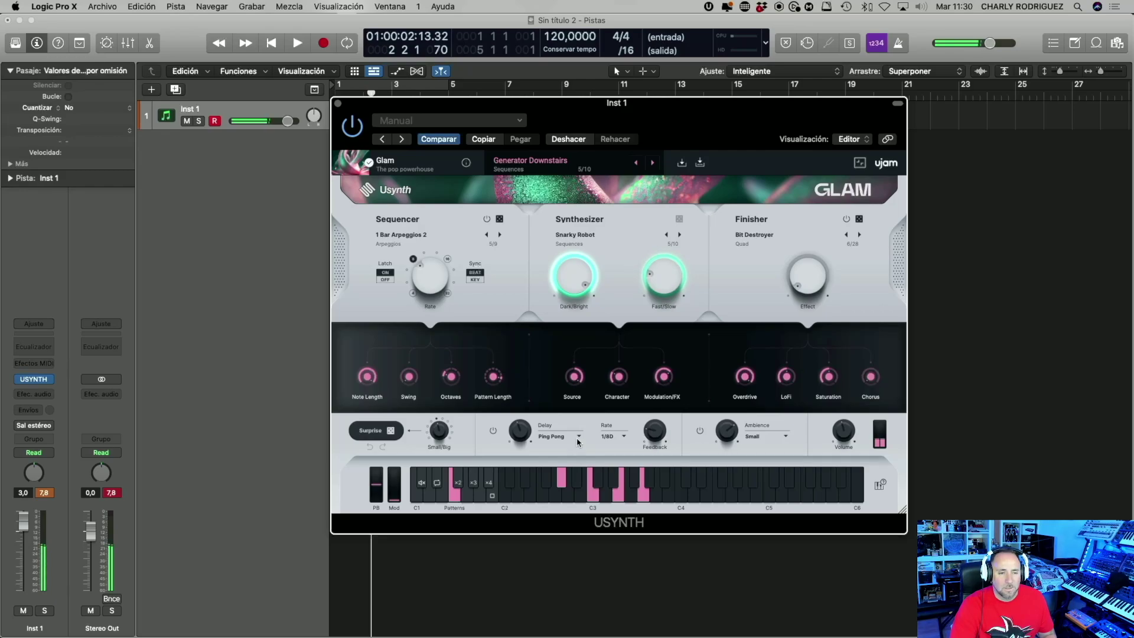
click(613, 436)
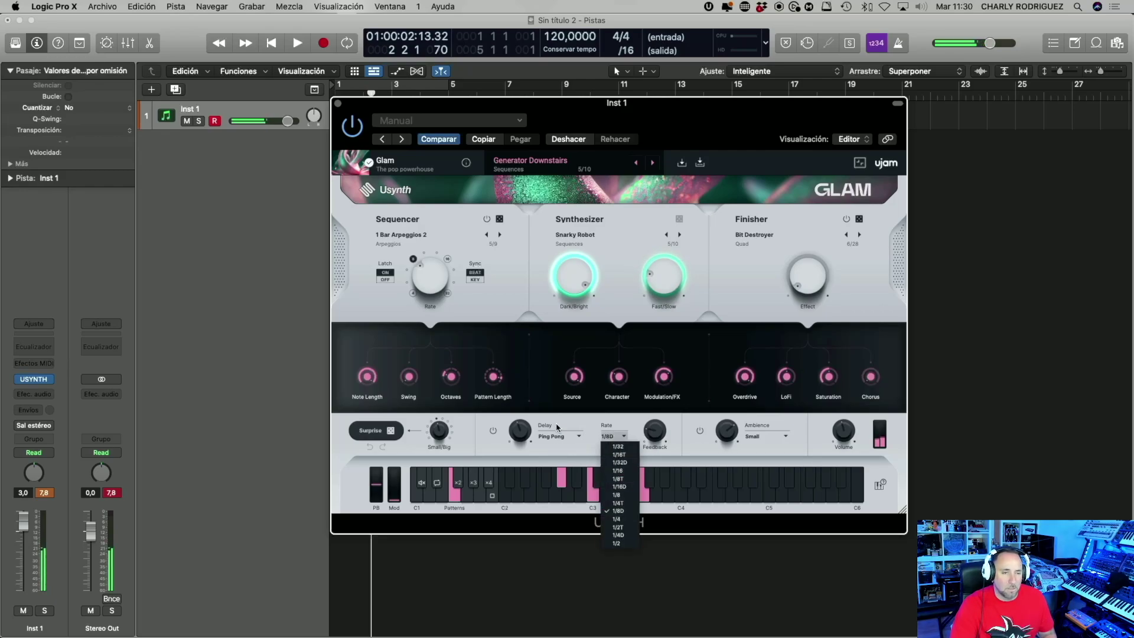
- Audition Hold Your Chords, step to Rise And Shine and vary its Dark/Bright, Detune, Resonance, Octaves and Note Length
click(654, 163)
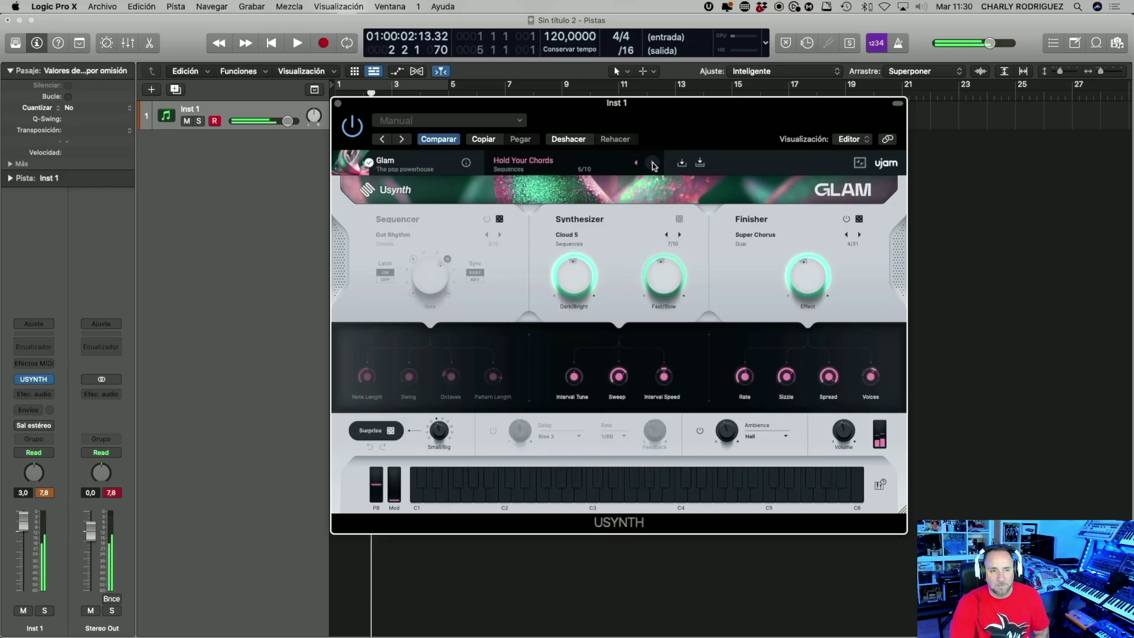
click(653, 164)
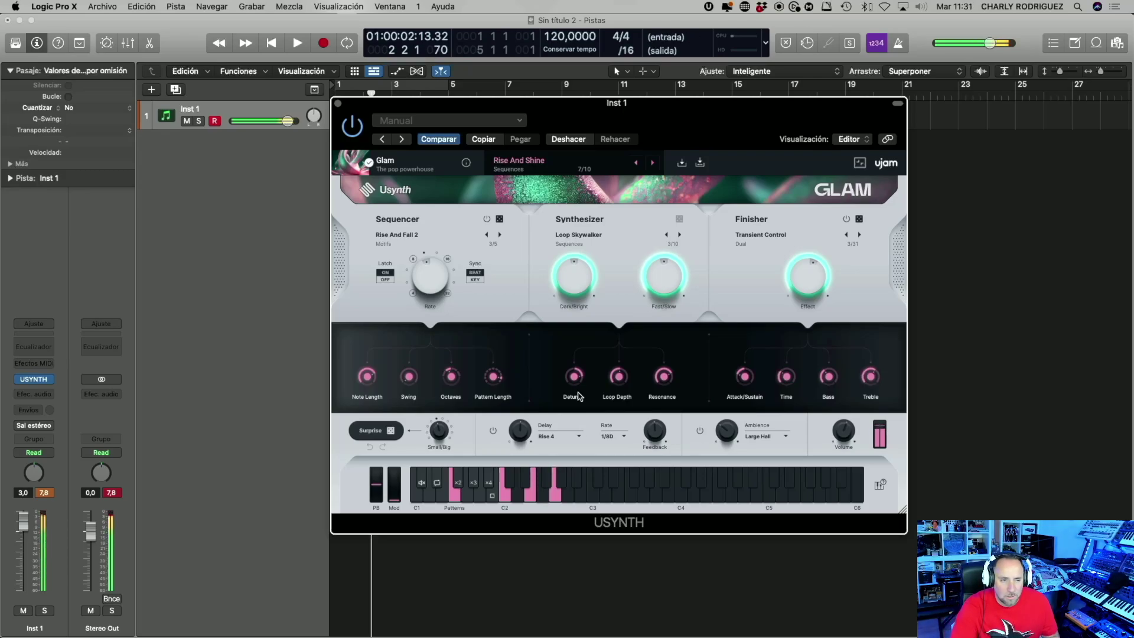
mouse_move(563, 280)
mouse_down()
mouse_move(572, 331)
mouse_move(540, 207)
mouse_move(555, 264)
mouse_up()
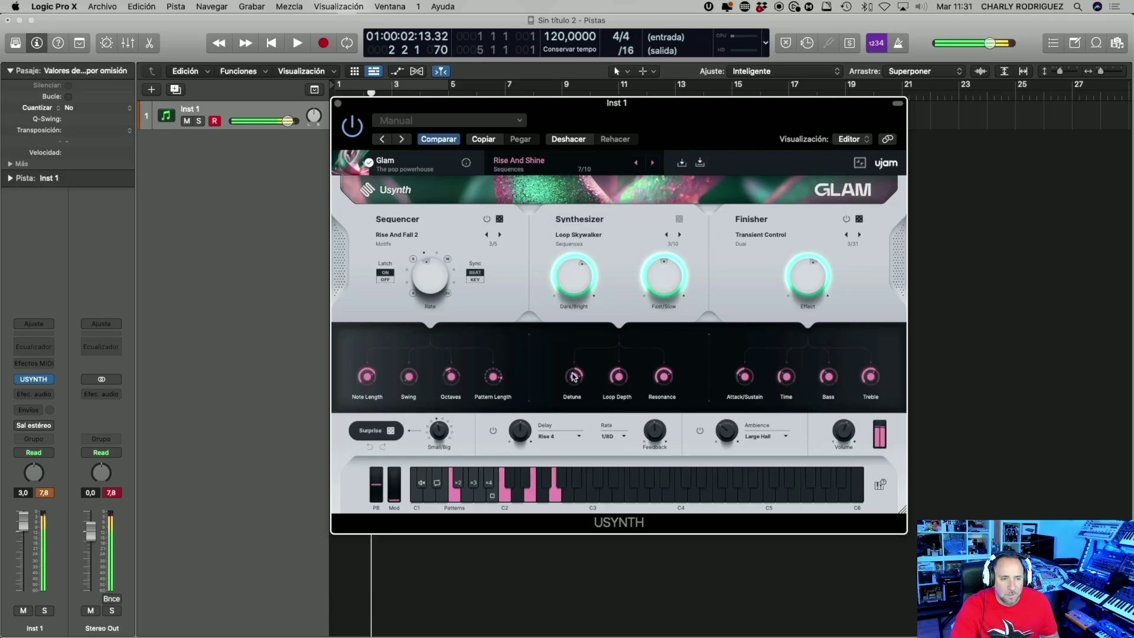
drag(576, 405, 614, 411)
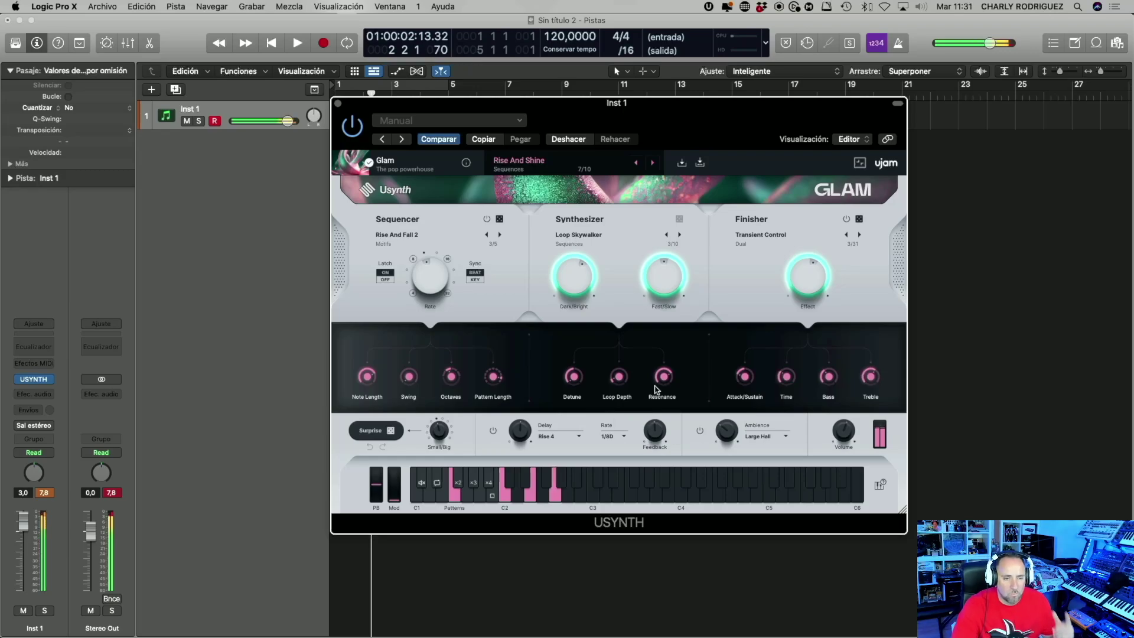
drag(664, 373, 663, 413)
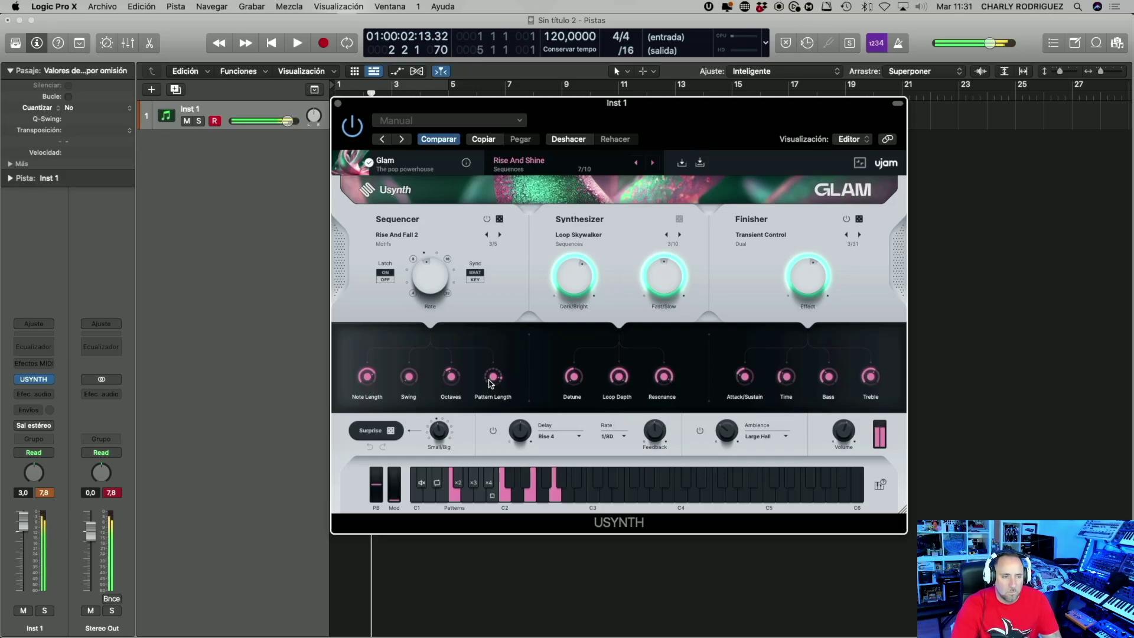
drag(450, 378, 450, 435)
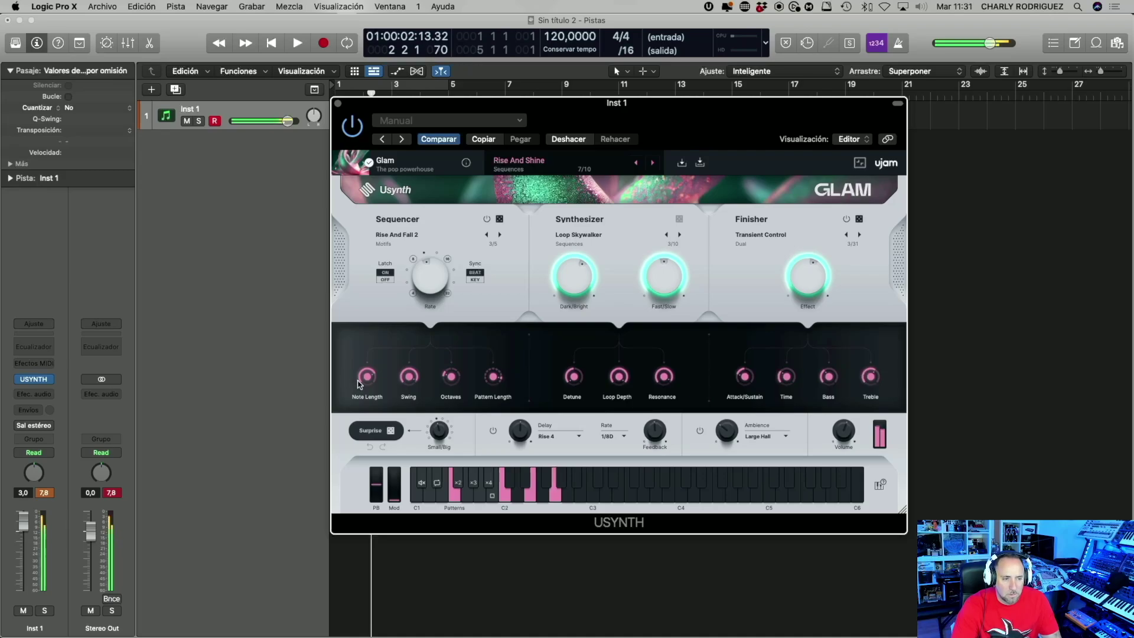
drag(366, 376, 378, 435)
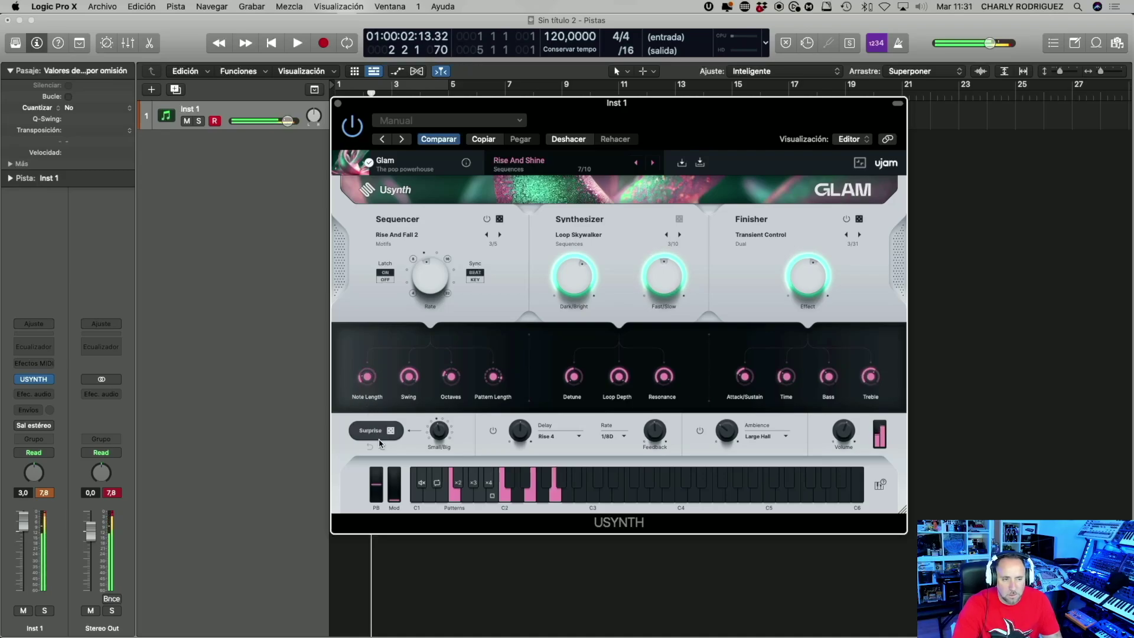
- Step through Rubber Machine to Strong Accent, raise its Sequencer Rate and switch the Sequencer pattern to Spanish
click(653, 164)
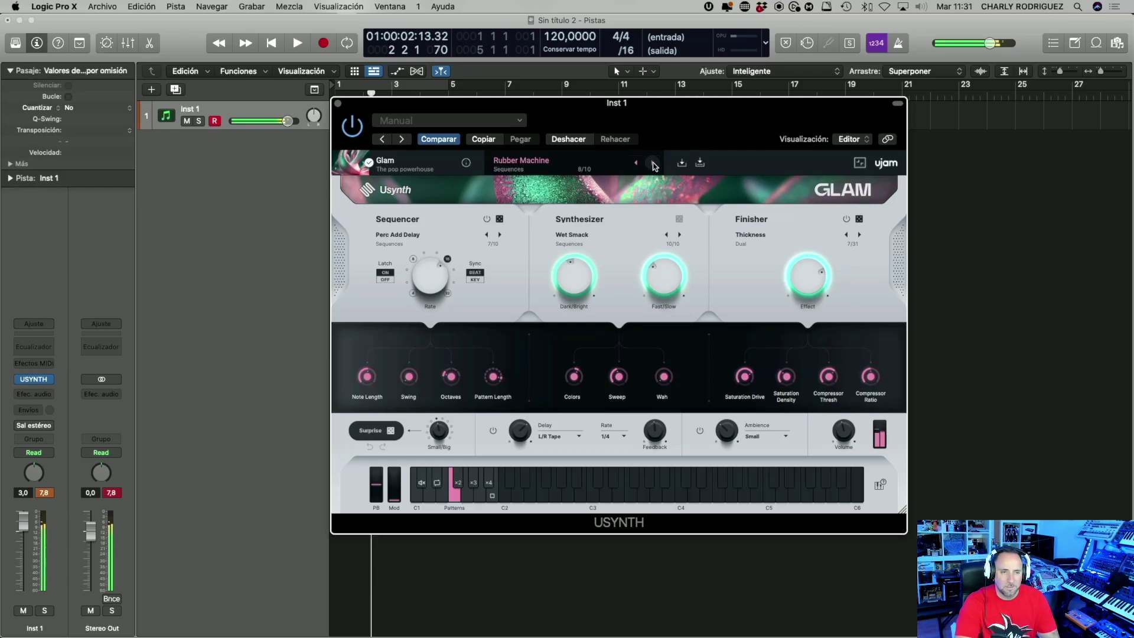
click(653, 164)
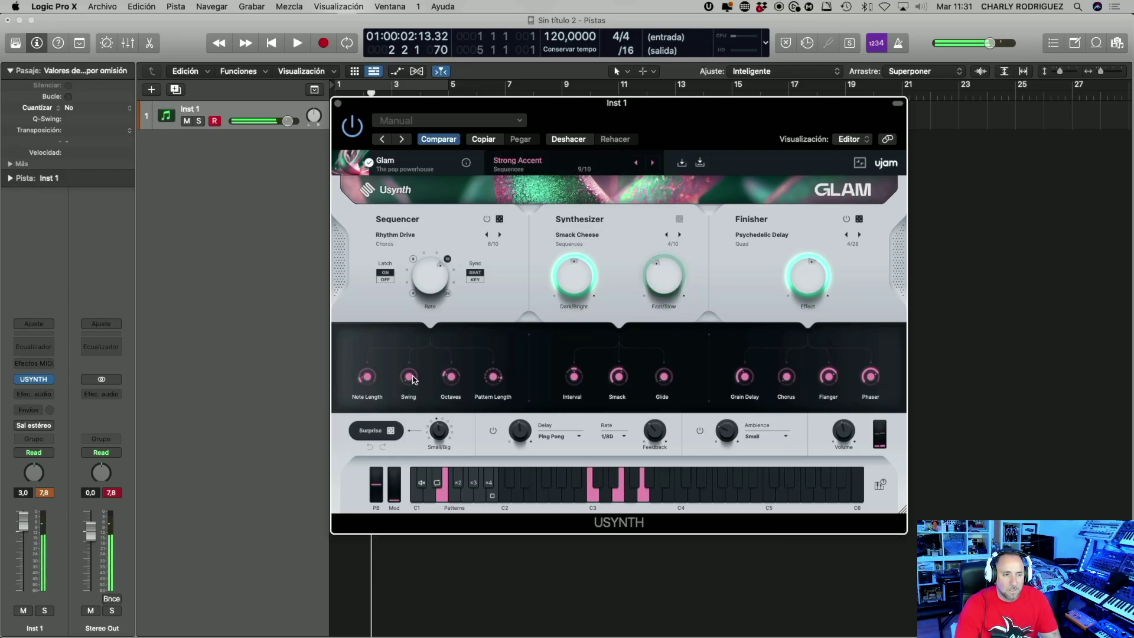
mouse_move(434, 280)
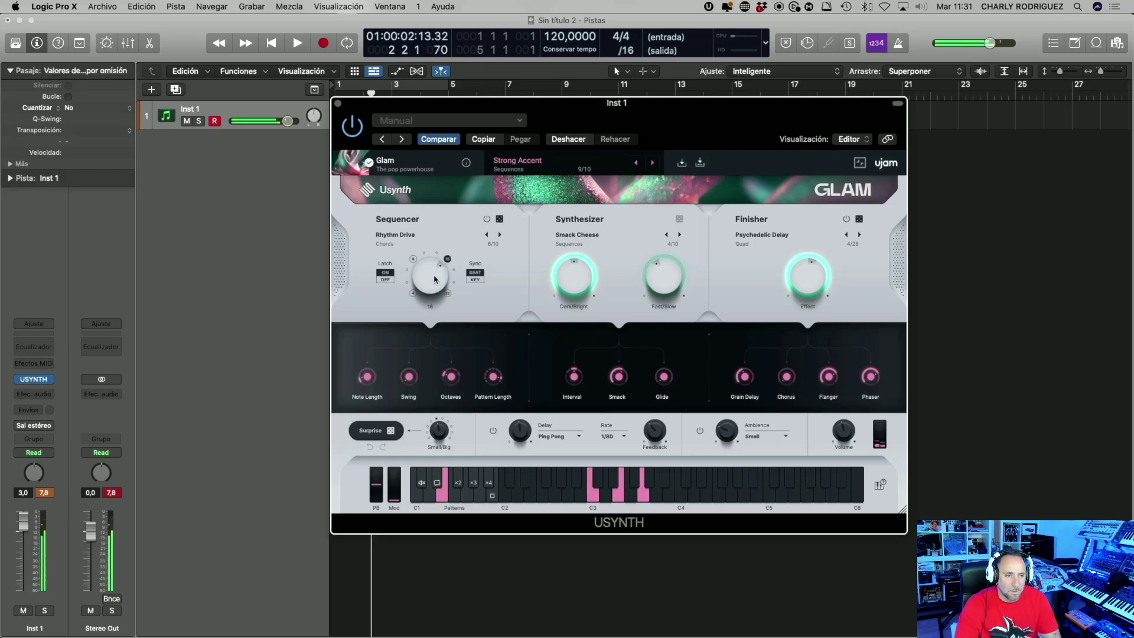
drag(434, 280, 434, 244)
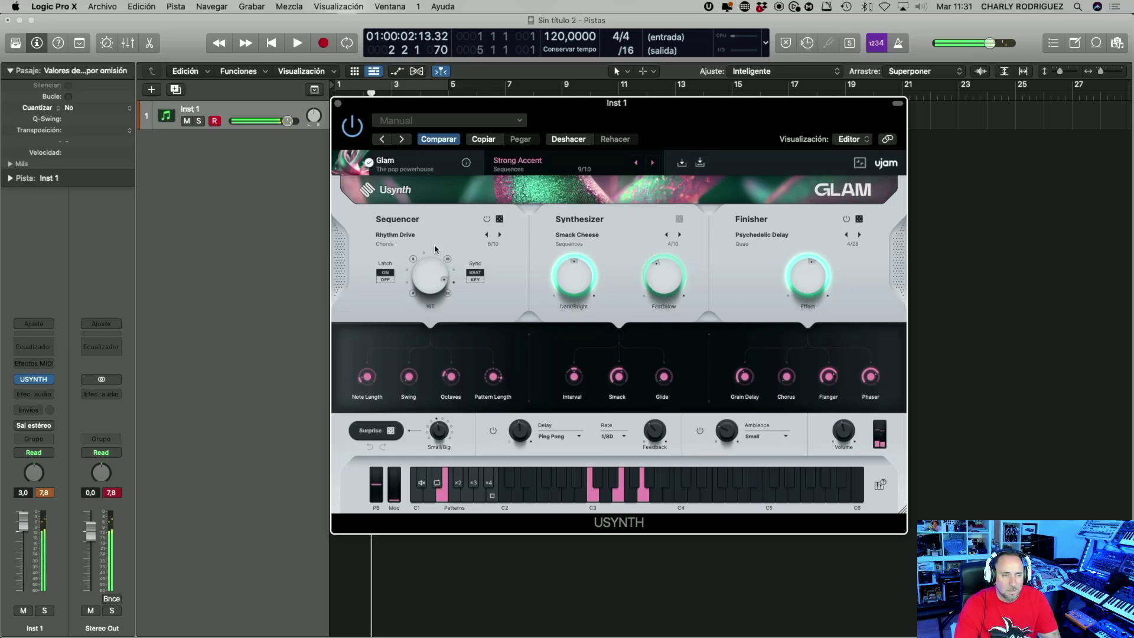
click(499, 234)
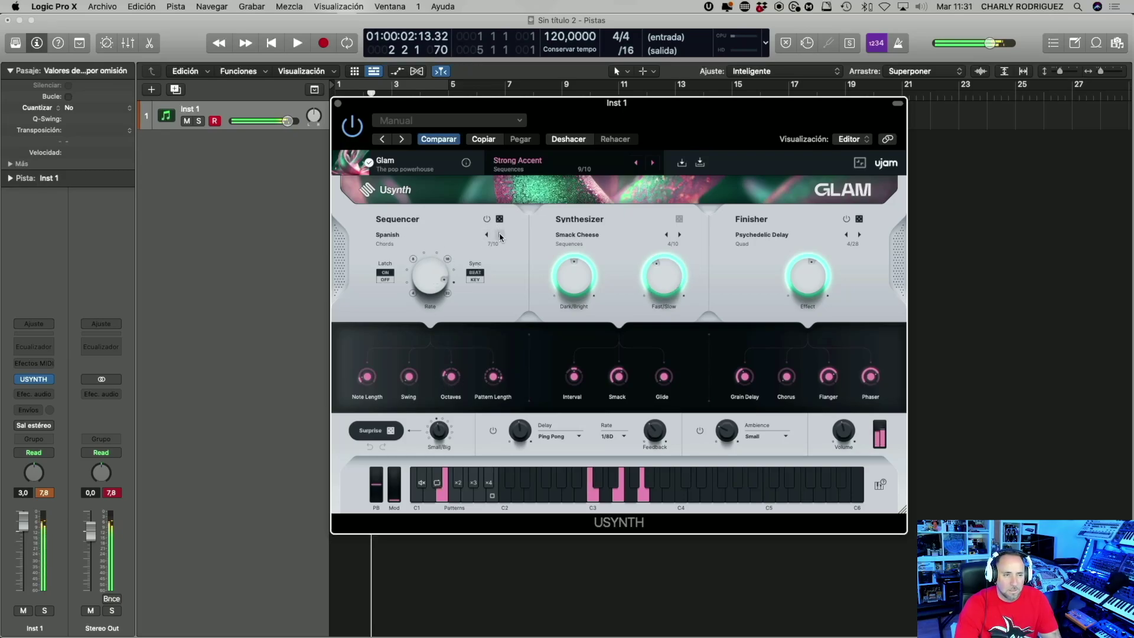
- Audition the Arpeggios presets Hec Tic, Reverse Engineering and Silent Space Movie, playing a few notes on the on-screen keyboard
click(614, 158)
click(656, 359)
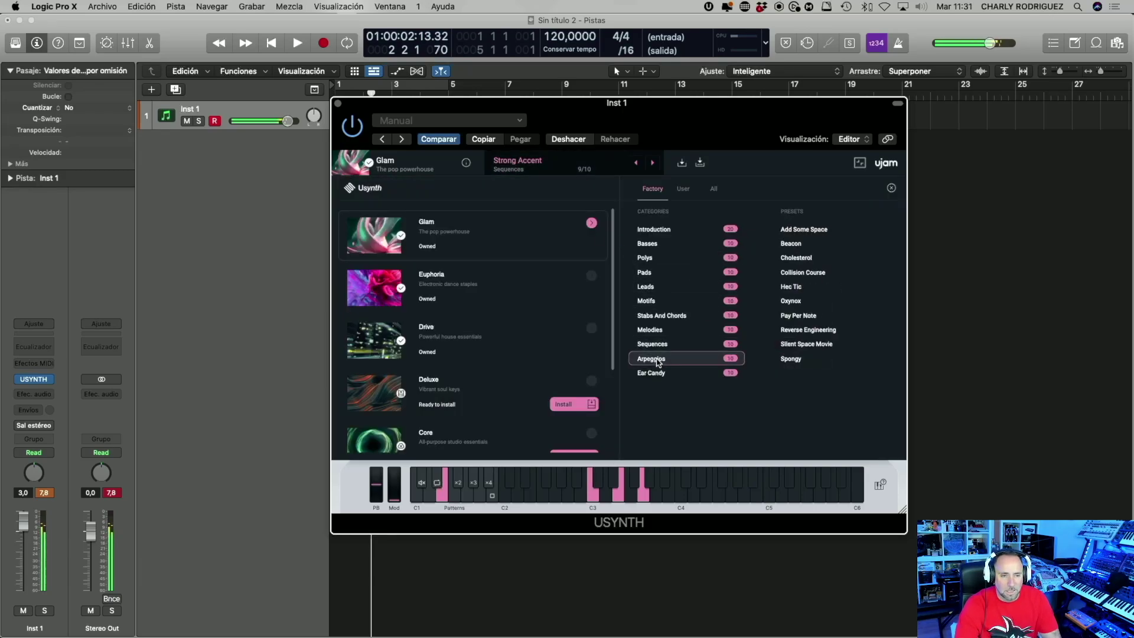
click(791, 287)
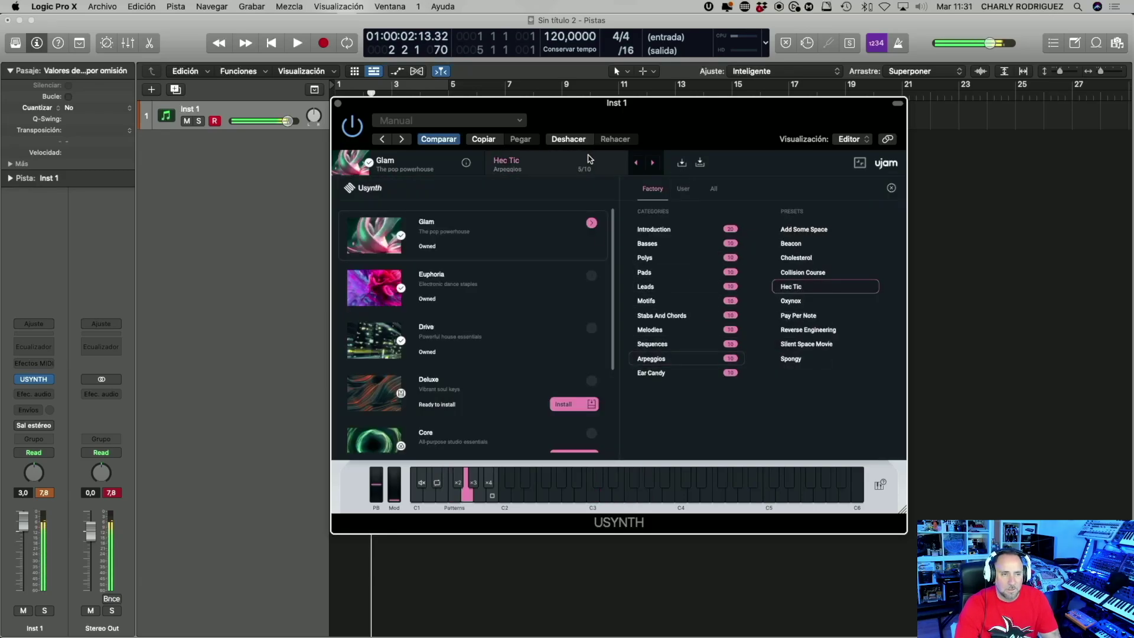
click(806, 330)
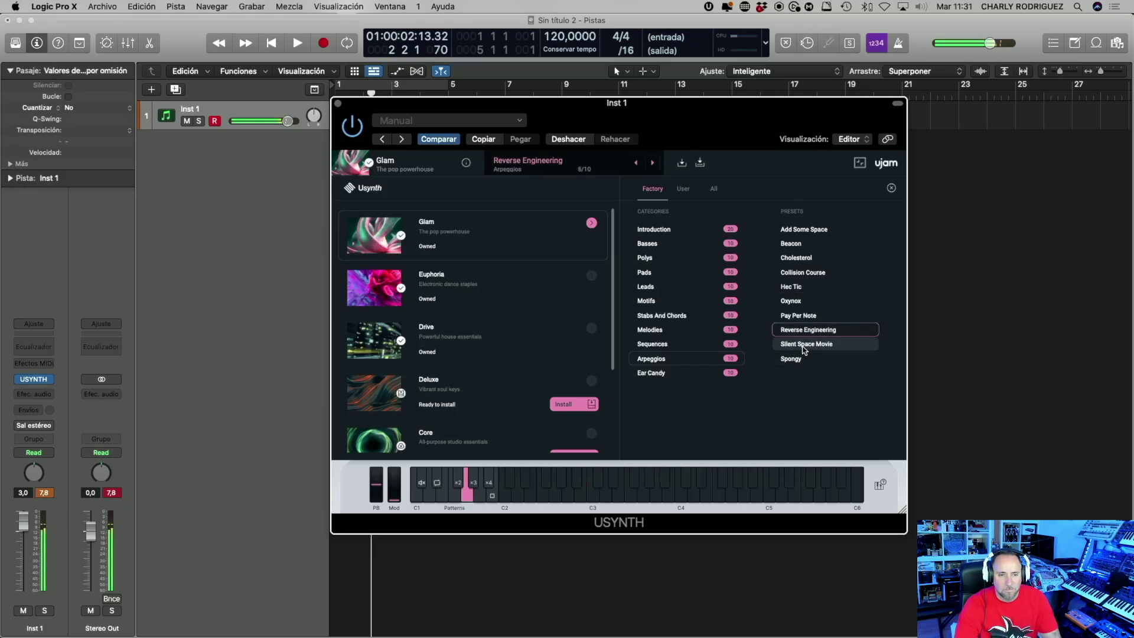
click(803, 346)
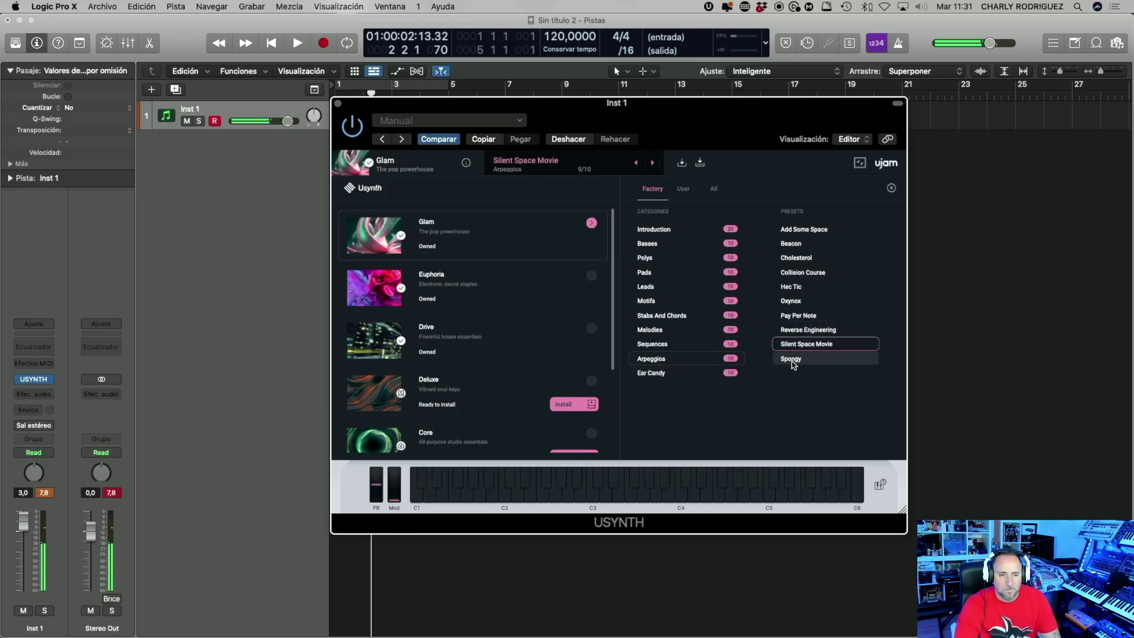
click(633, 499)
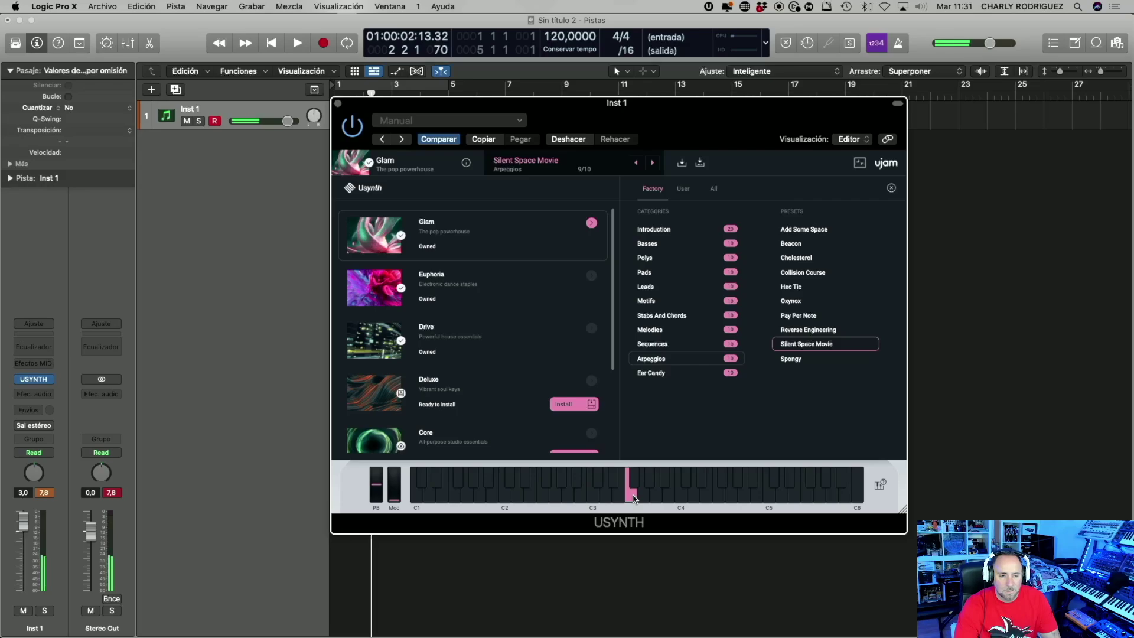
click(696, 499)
click(742, 498)
- Go back up the Arpeggios presets to audition Collision Course and Beacon
key(Up)
key(Up)
key(Up)
key(Up)
key(Up)
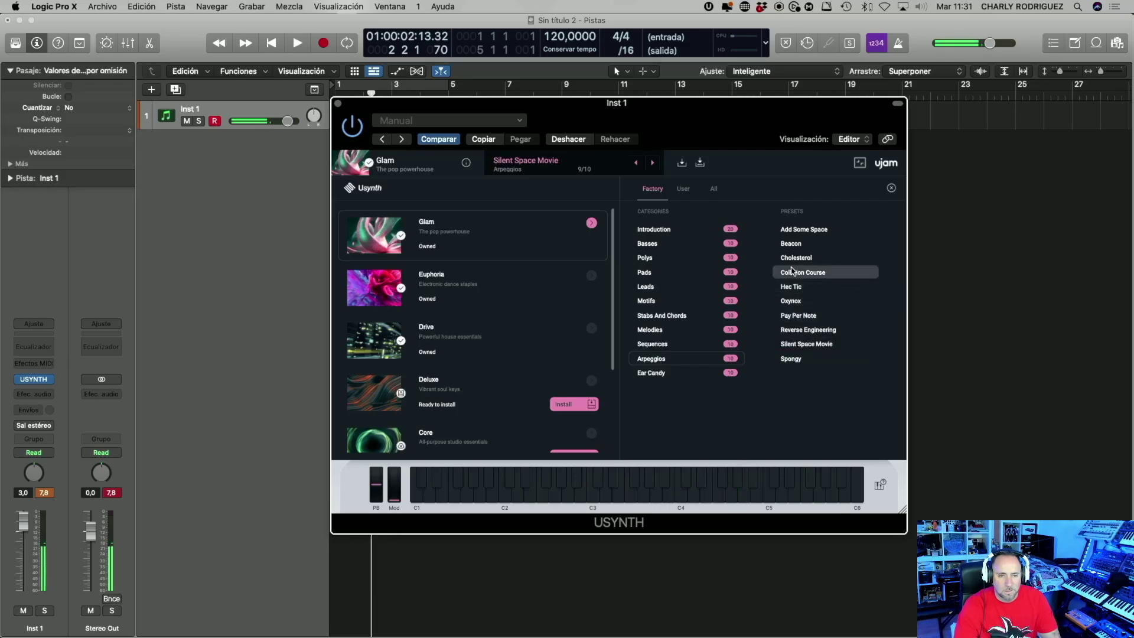
click(716, 492)
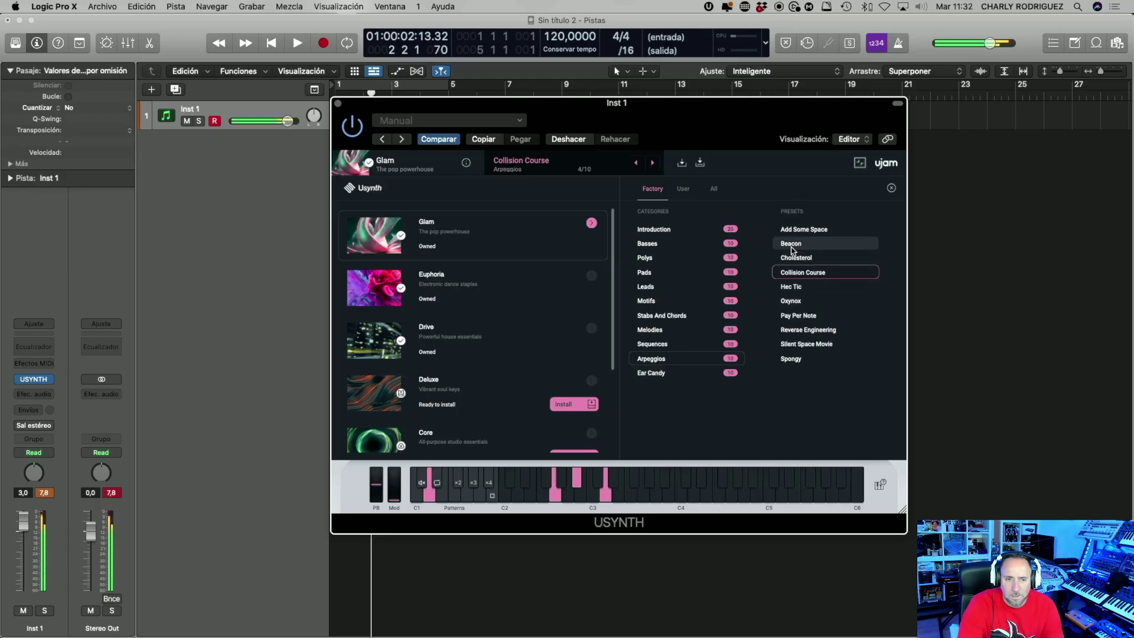
click(792, 249)
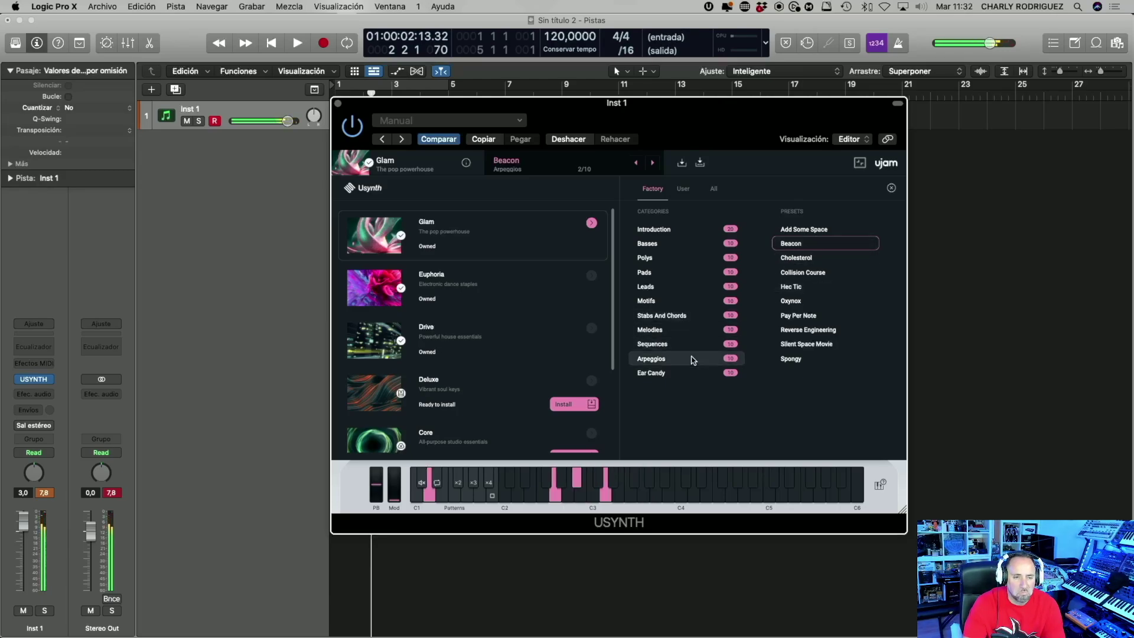
- Audition the Ear Candy presets one after another, from Ballgame through to Time Machine
click(673, 374)
click(791, 231)
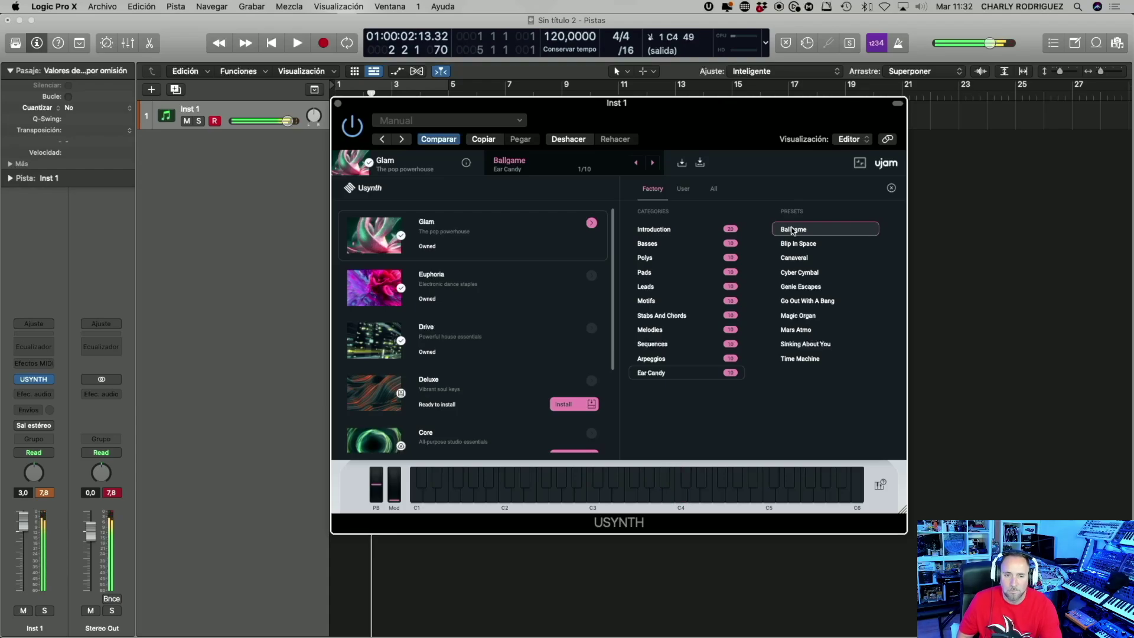
key(Down)
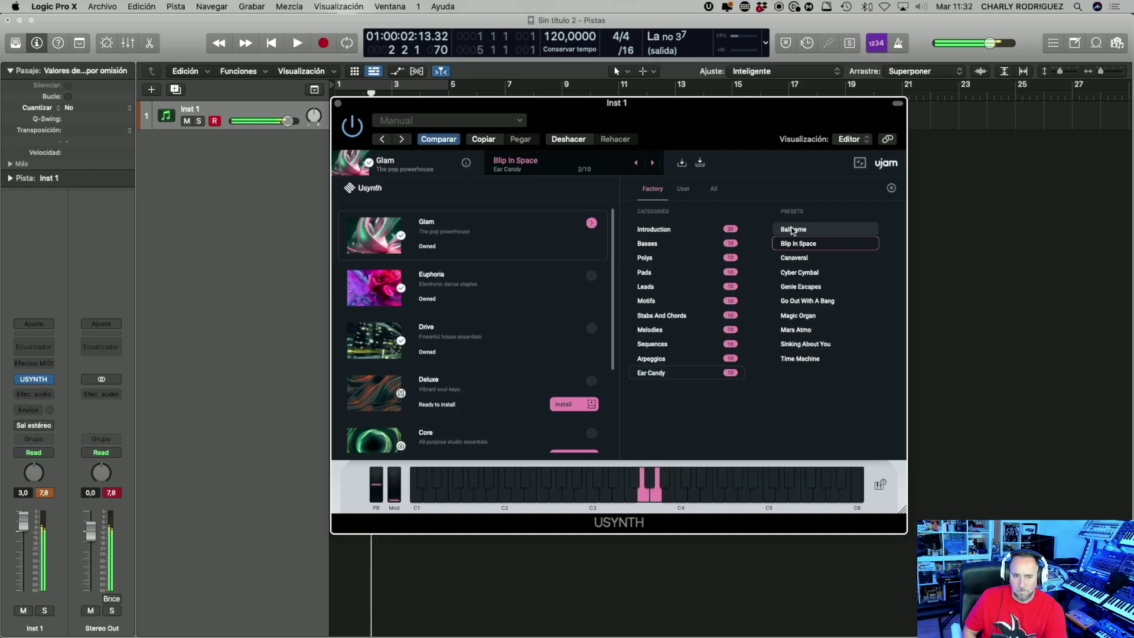
key(Down)
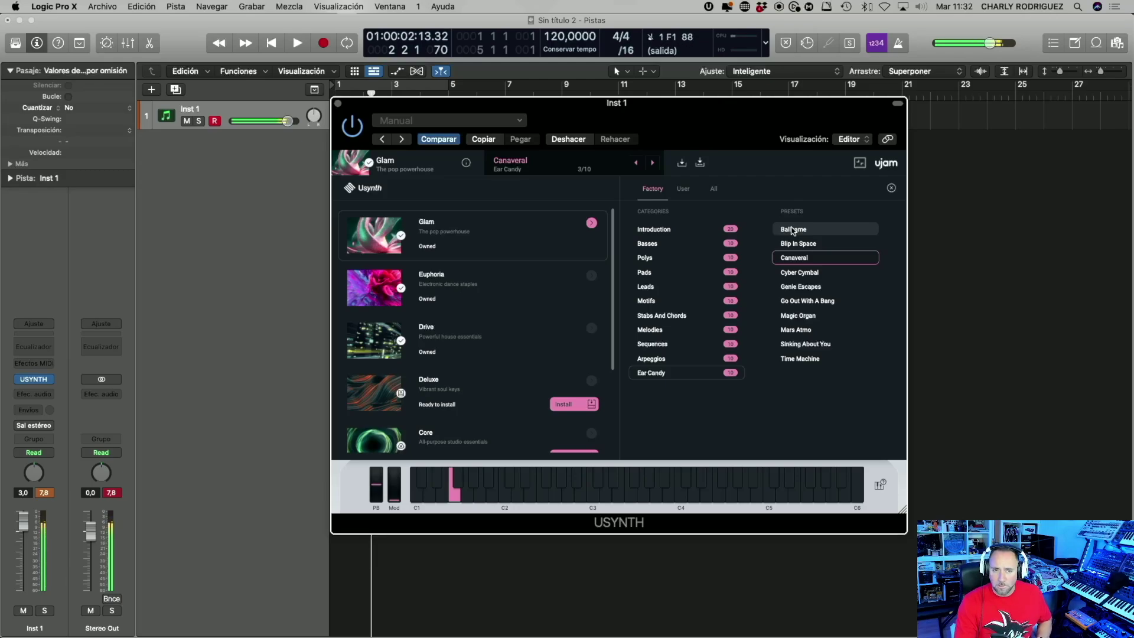
key(Down)
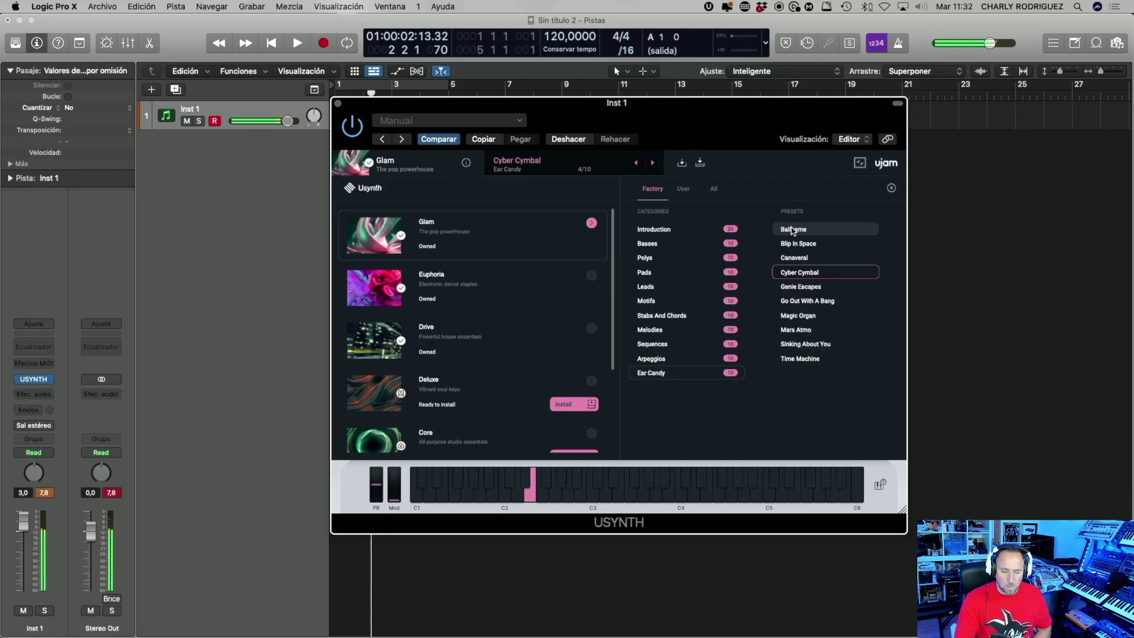
key(Down)
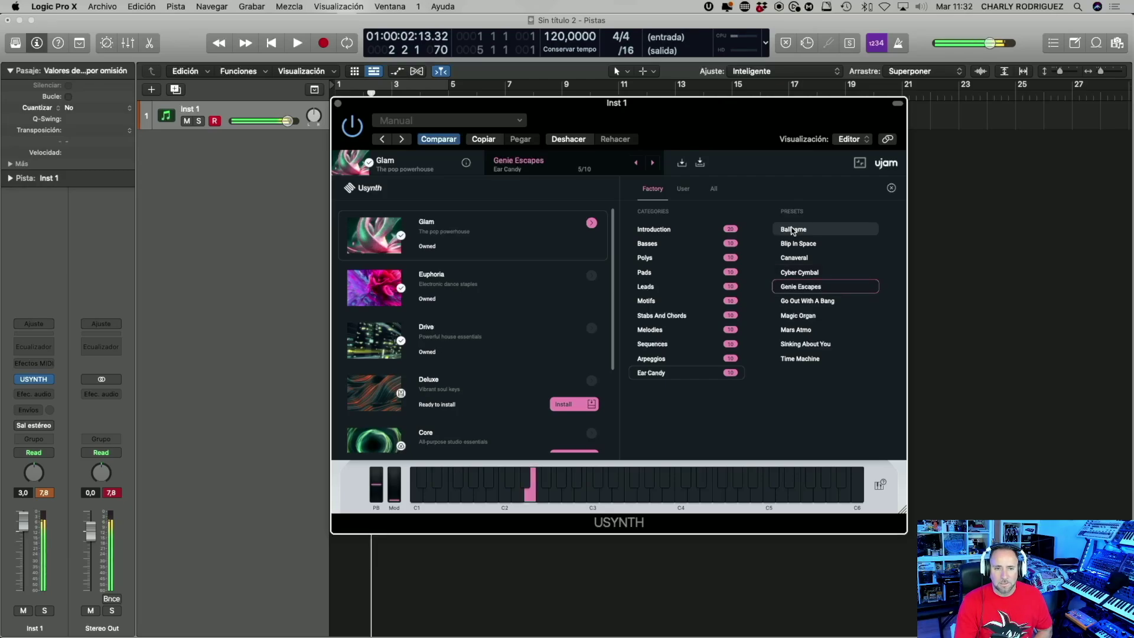
key(Down)
key(Down)
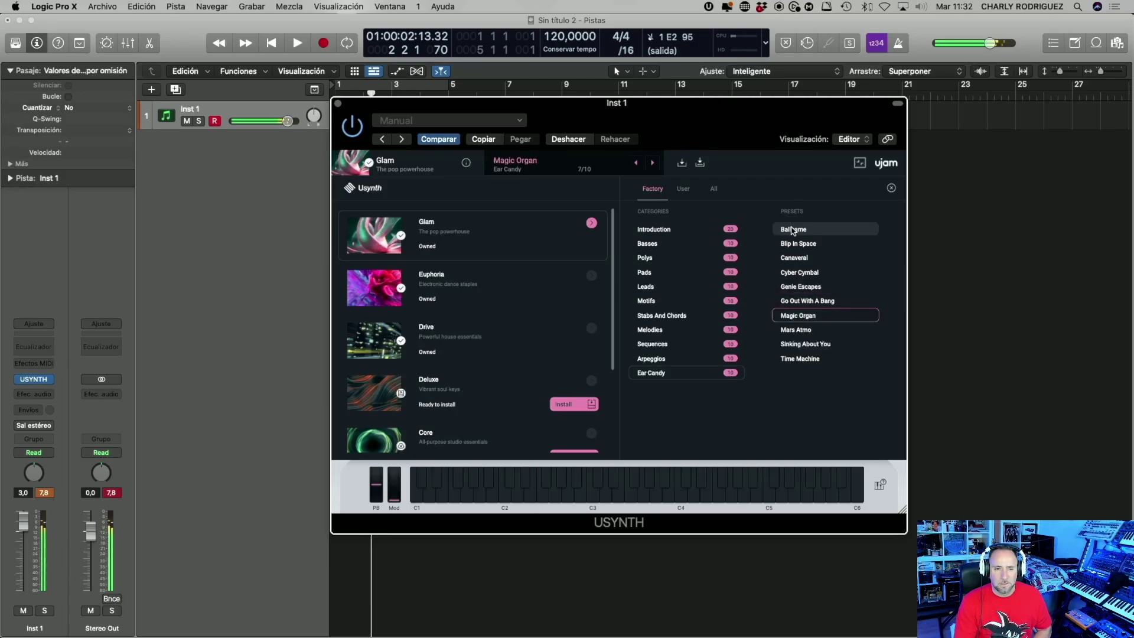
key(Down)
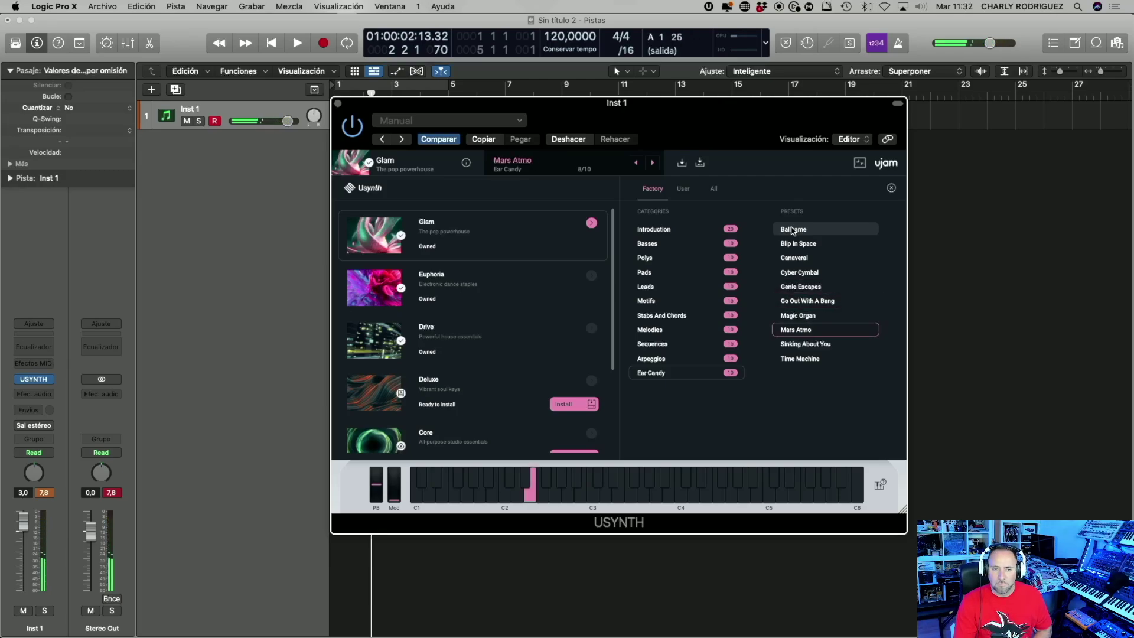
key(Down)
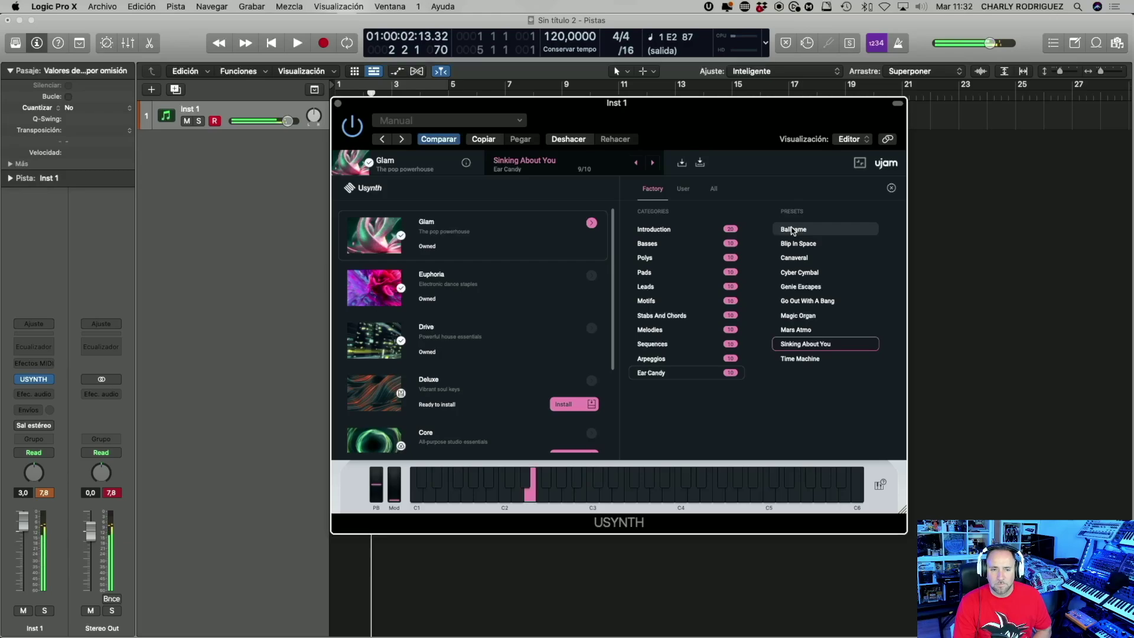
key(Down)
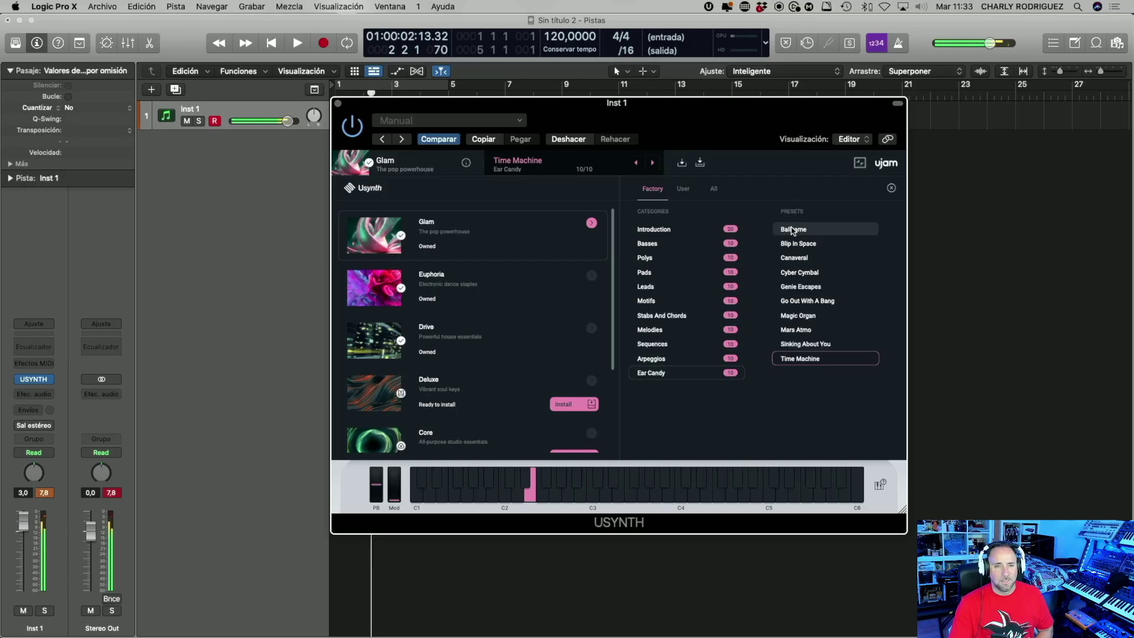
click(580, 165)
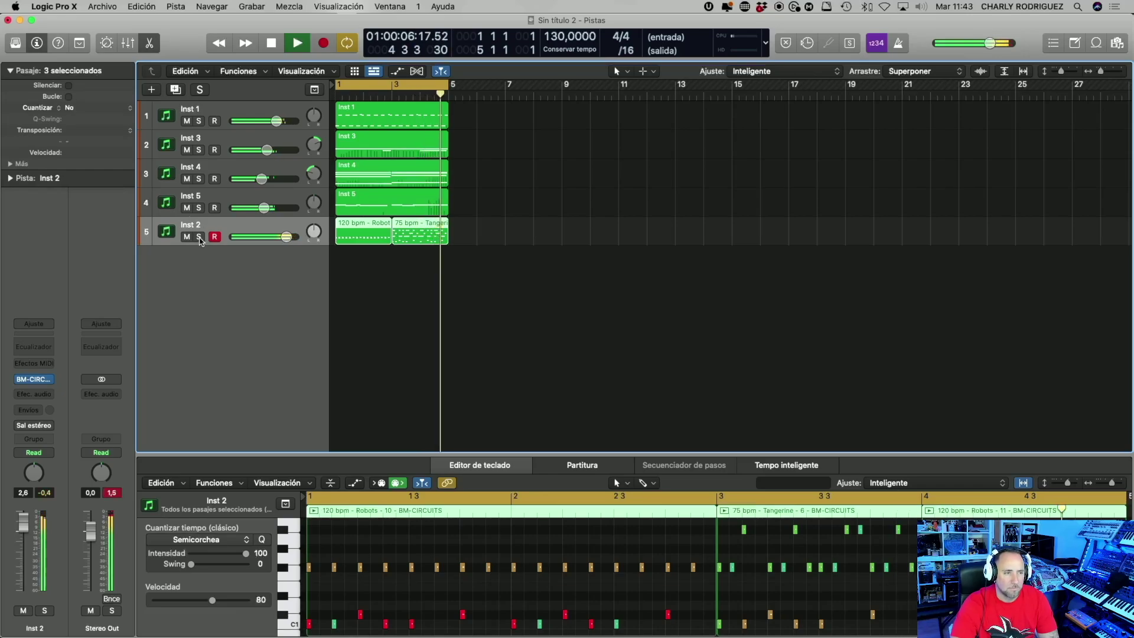
- Solo the Inst 2 track to hear it alone, view its BM-CIRCUITS plug-in, and release the solo
click(199, 237)
click(40, 381)
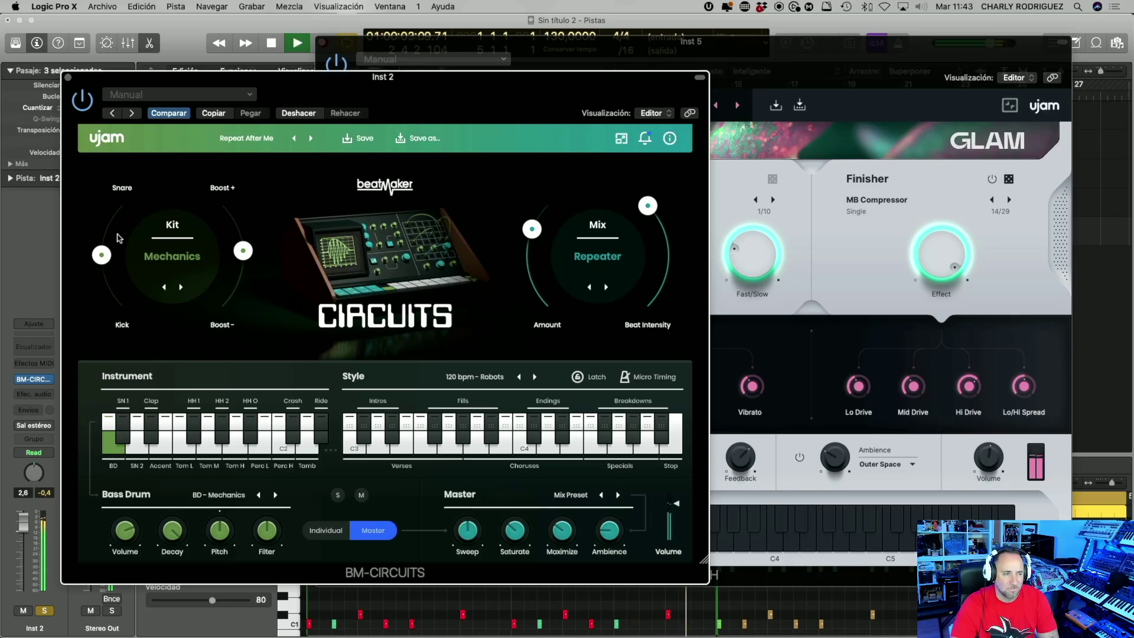
key(v)
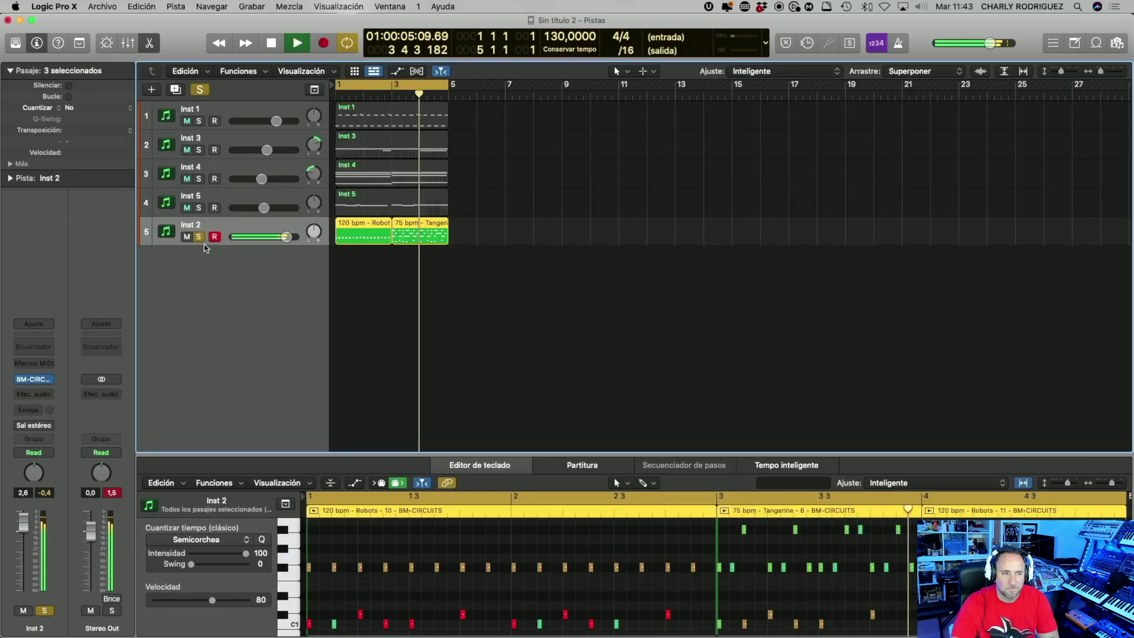
click(199, 237)
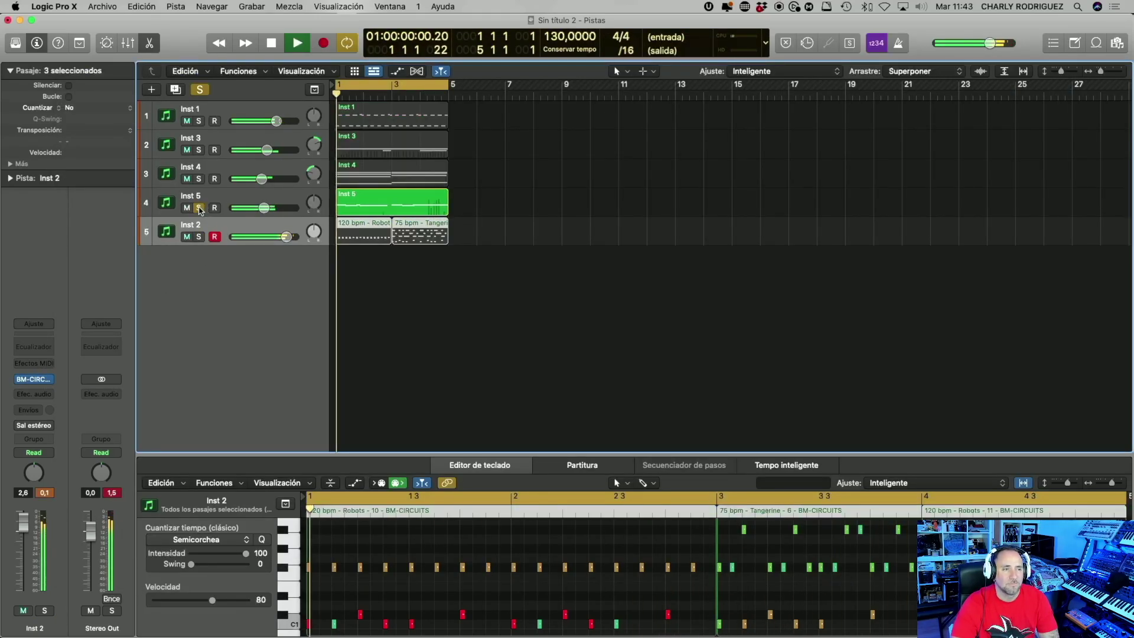
- Solo the Inst 5 track and show its Usynth plug-in alone, moved clear of the track headers
click(199, 208)
click(36, 381)
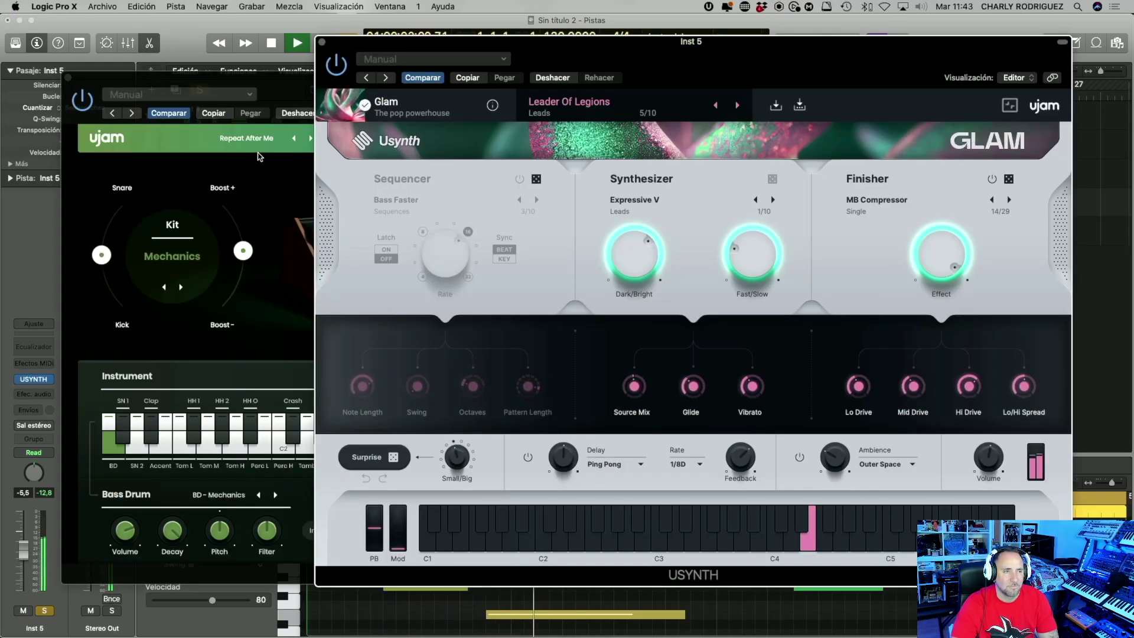
click(67, 78)
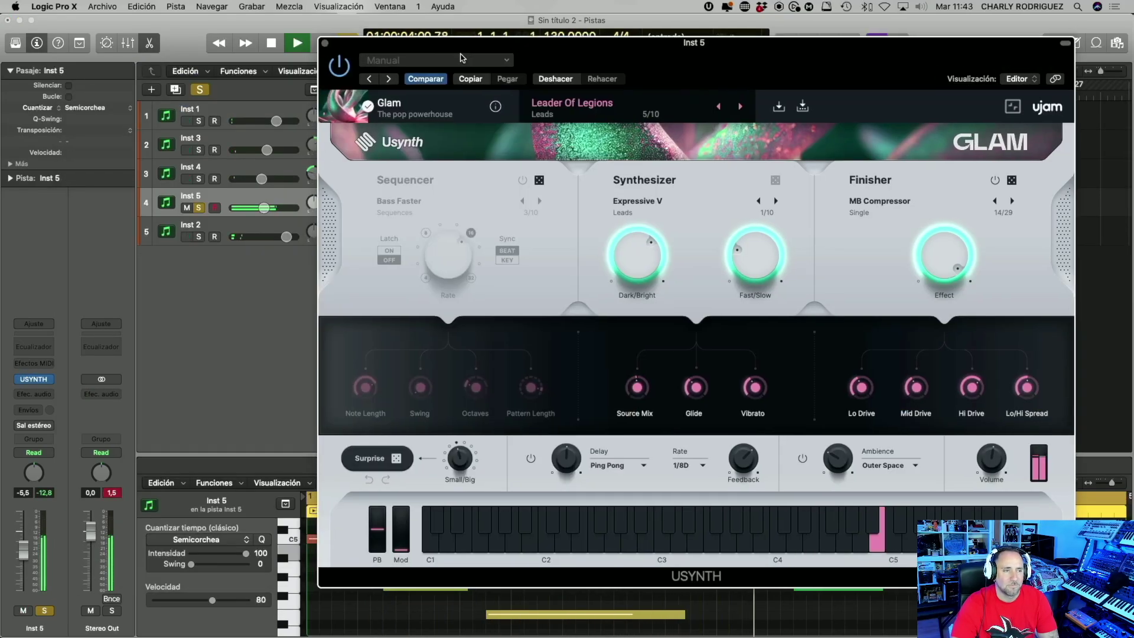
drag(591, 41, 737, 97)
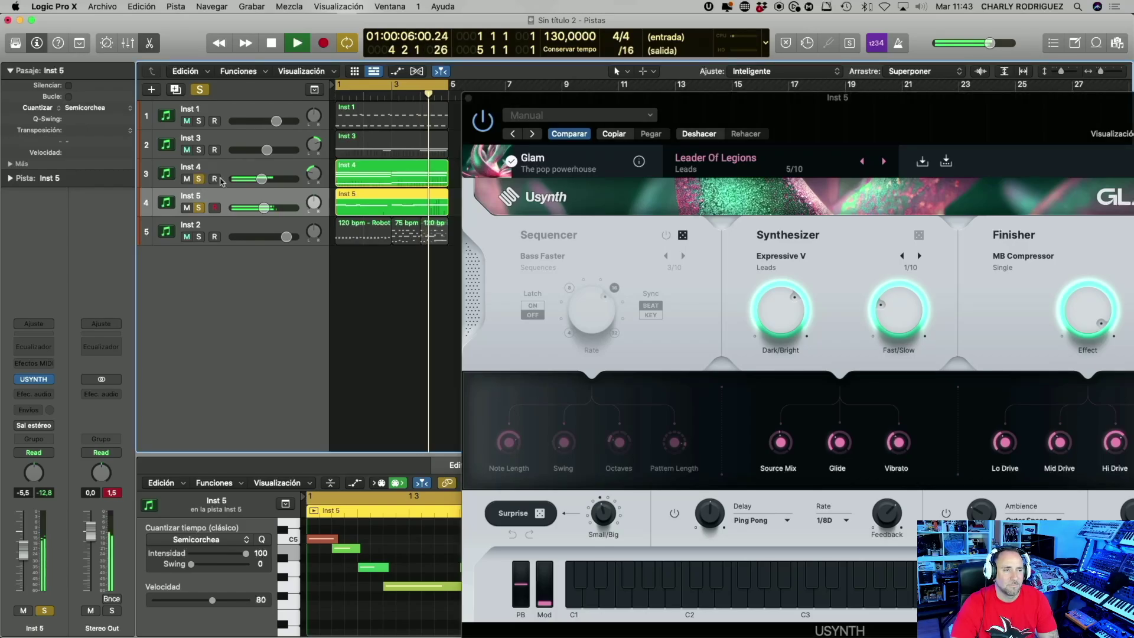
- Add Inst 4 to the soloed tracks and show its Usynth plug-in beside the track headers
click(199, 179)
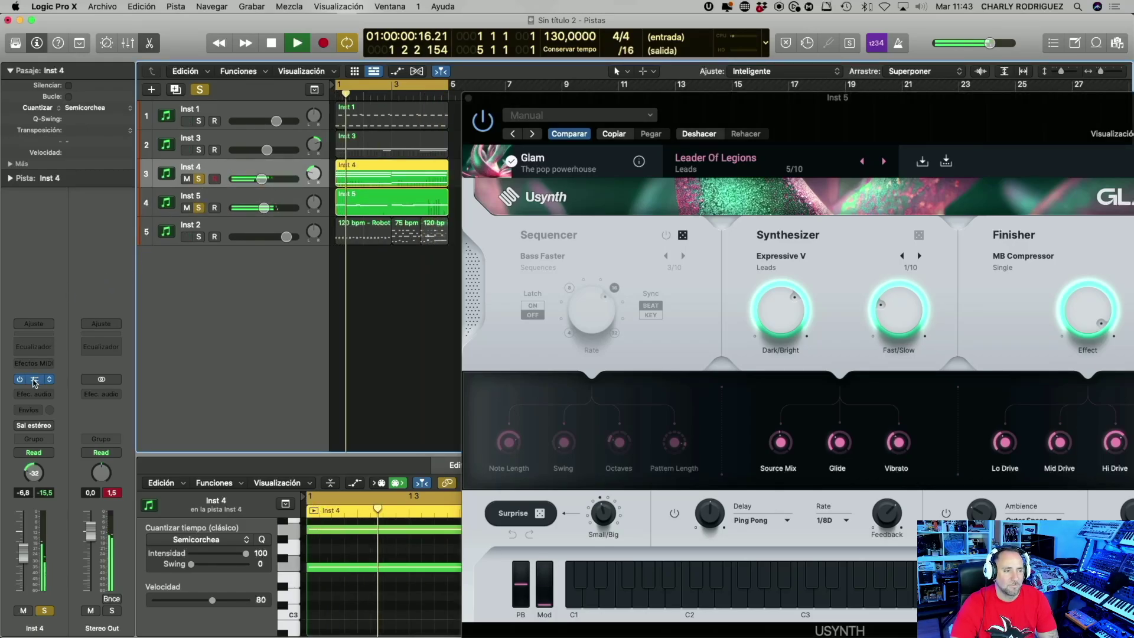
click(34, 378)
drag(439, 215, 546, 130)
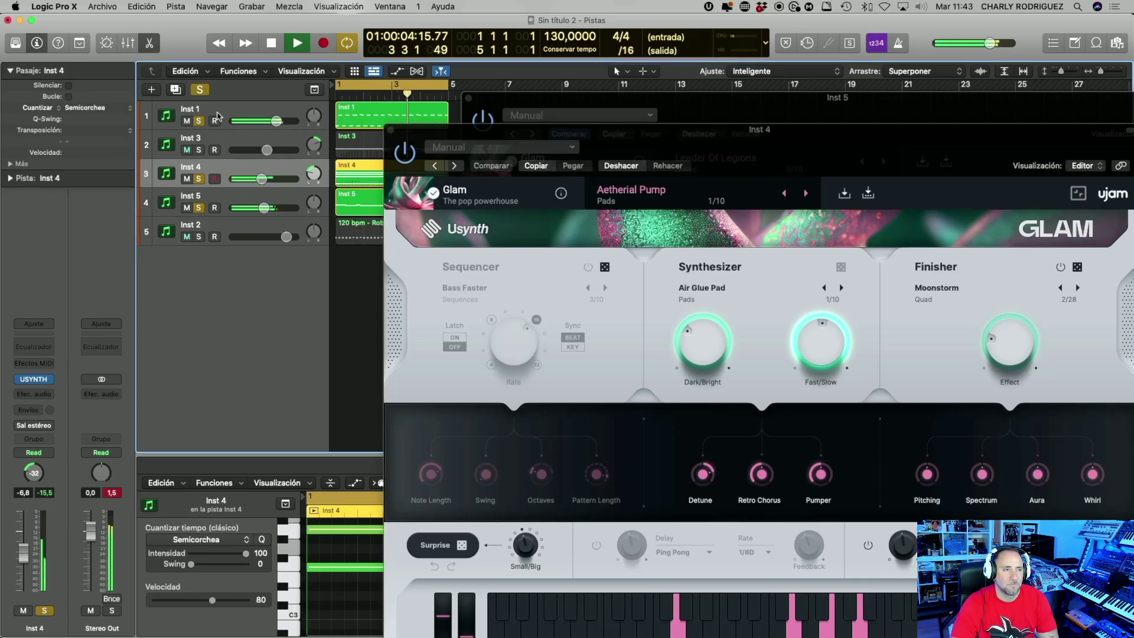
- Select the Inst 1 track and add it to the soloed tracks
click(213, 124)
click(198, 120)
click(186, 120)
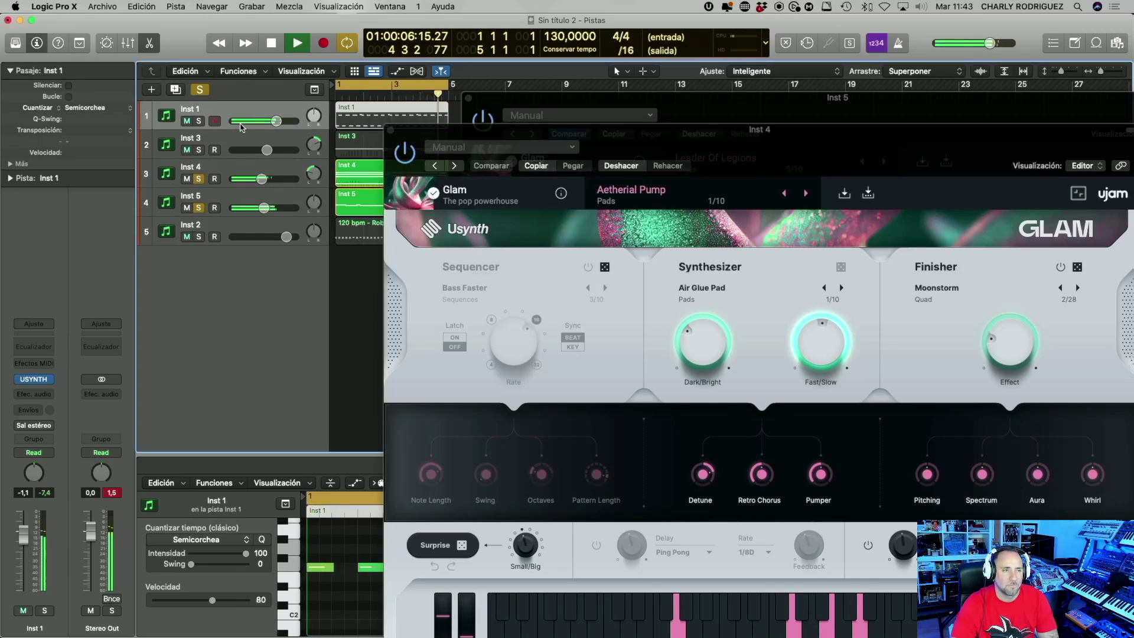
click(187, 120)
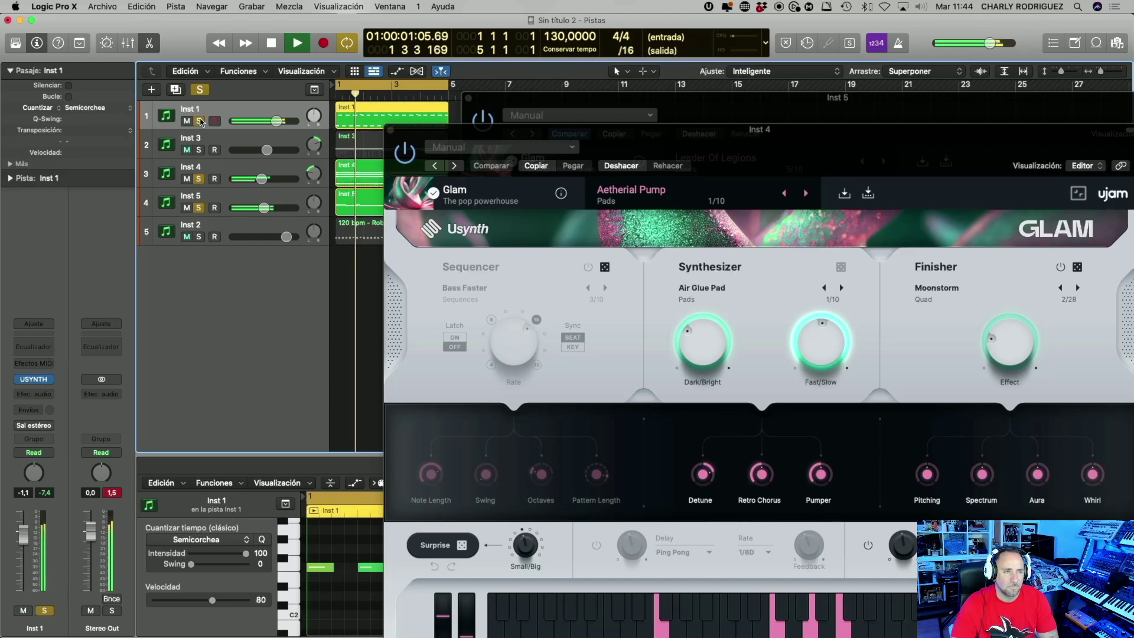
click(199, 120)
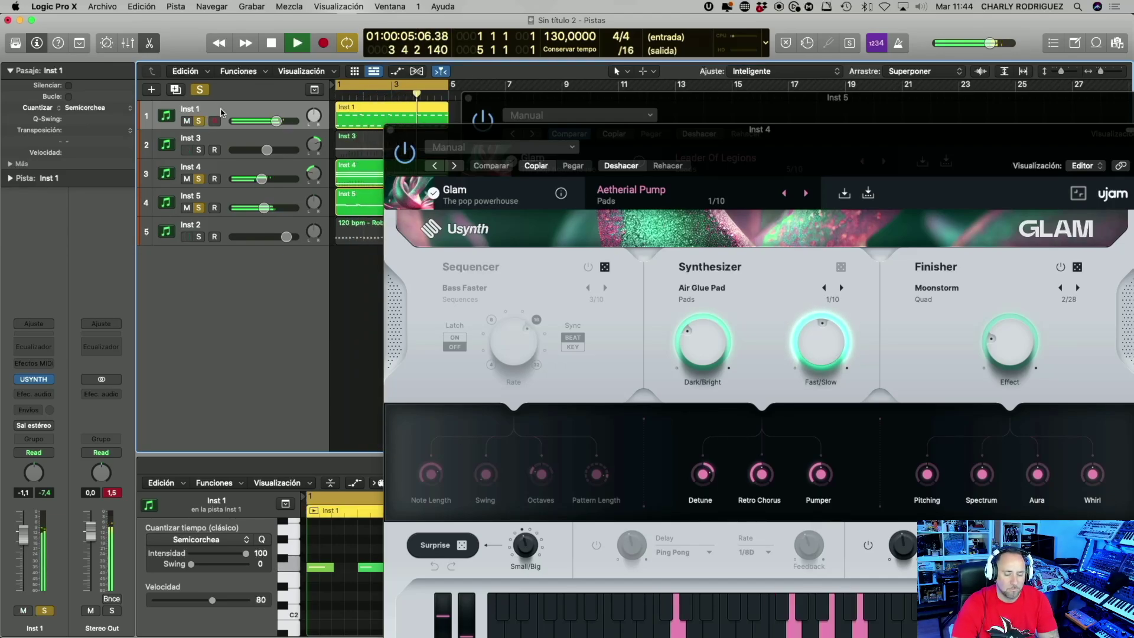
- Hide the plug-in windows, show the Inst 1 region's notes in the piano roll, and play them back briefly
double_click(221, 108)
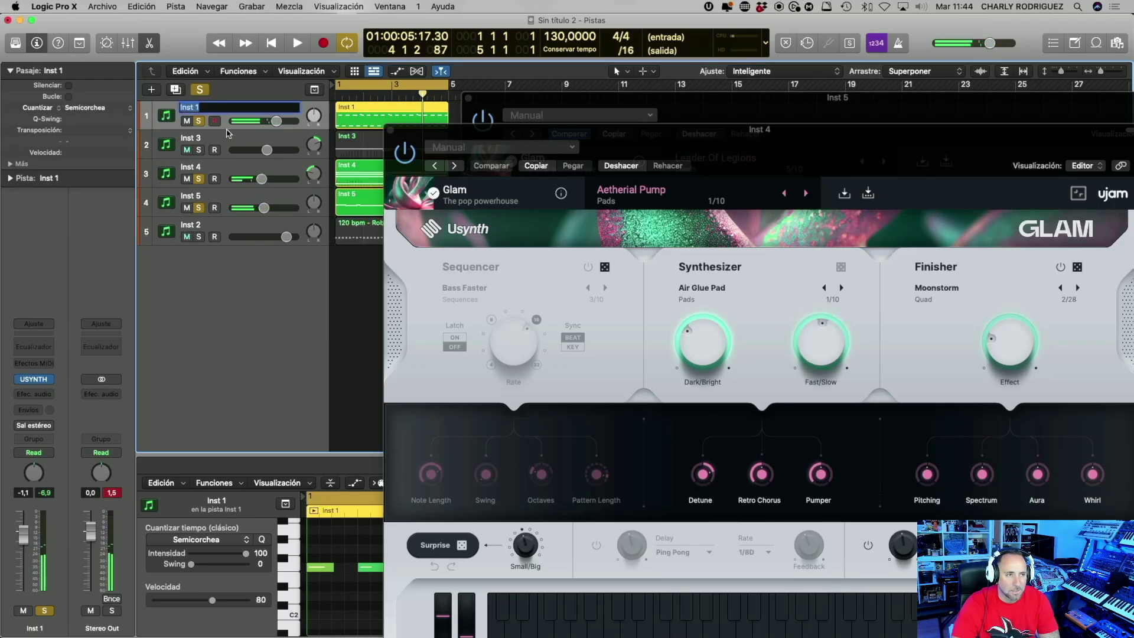
key(Return)
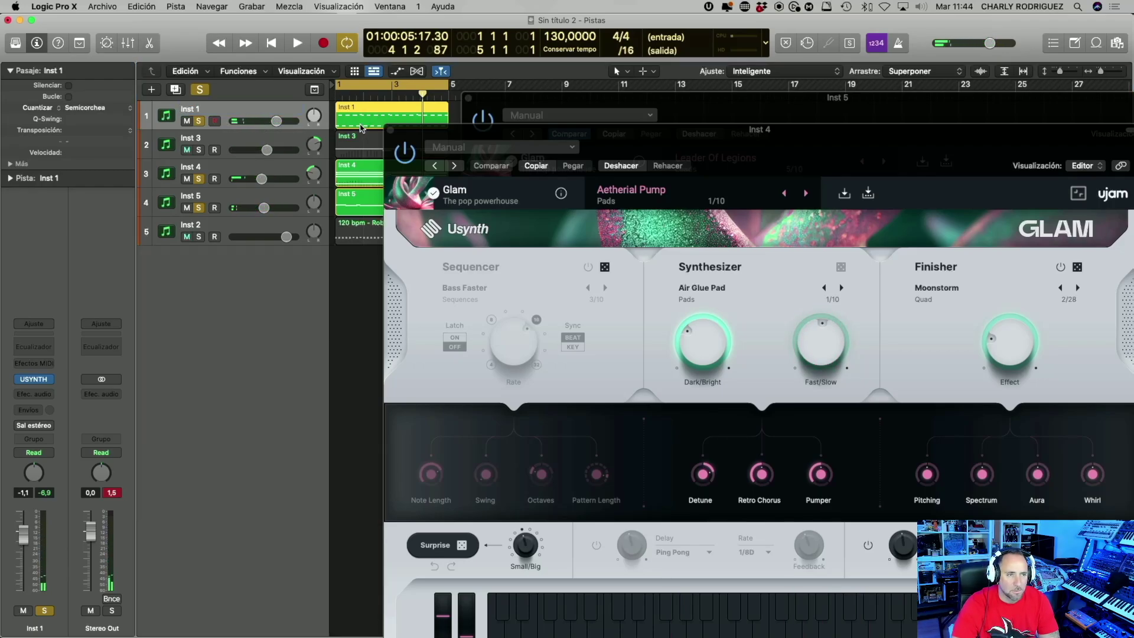
double_click(361, 116)
key(v)
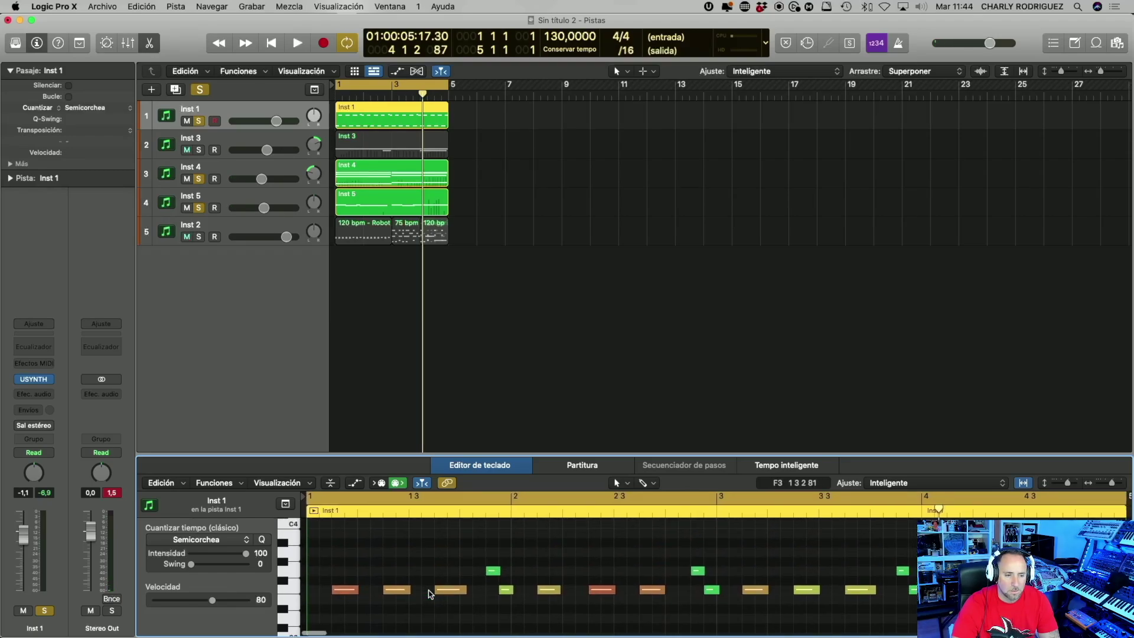
key(space)
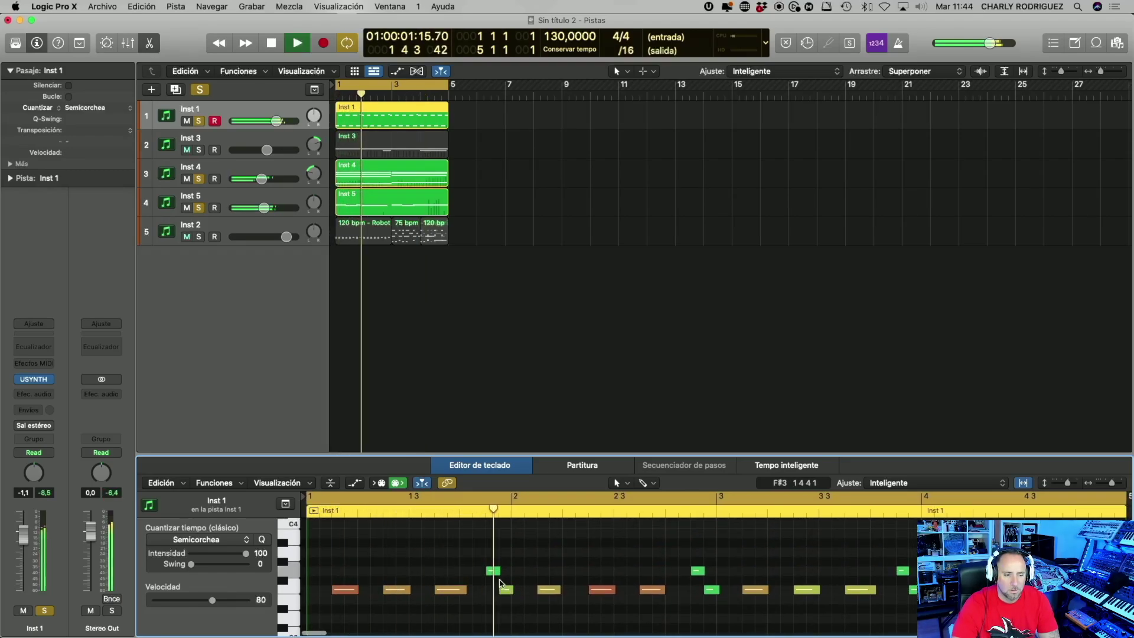
key(space)
- Raise the three short high notes near the ends of bars 1, 2 and 3 of Inst 1 by two semitones and play the result
drag(492, 573, 493, 553)
drag(698, 570, 697, 551)
drag(903, 570, 904, 552)
scroll(903, 552, right, 5)
key(space)
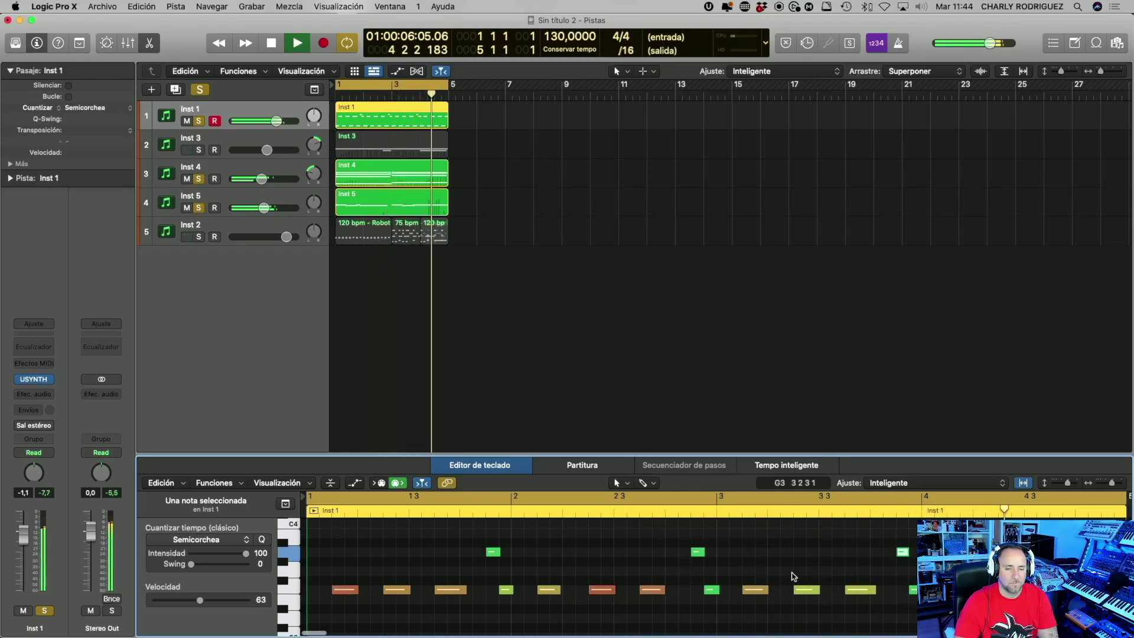
key(super+z)
key(super+z)
key(super+z)
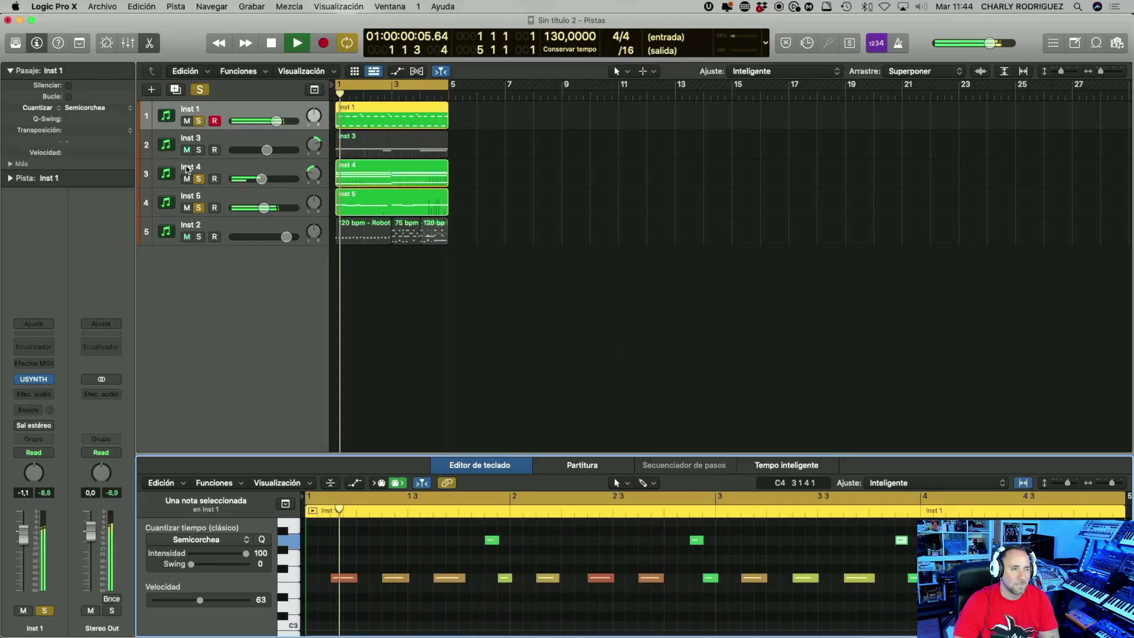
- Add Inst 3 and Inst 2 to the soloed tracks and take Inst 1 out of solo
click(199, 150)
click(200, 121)
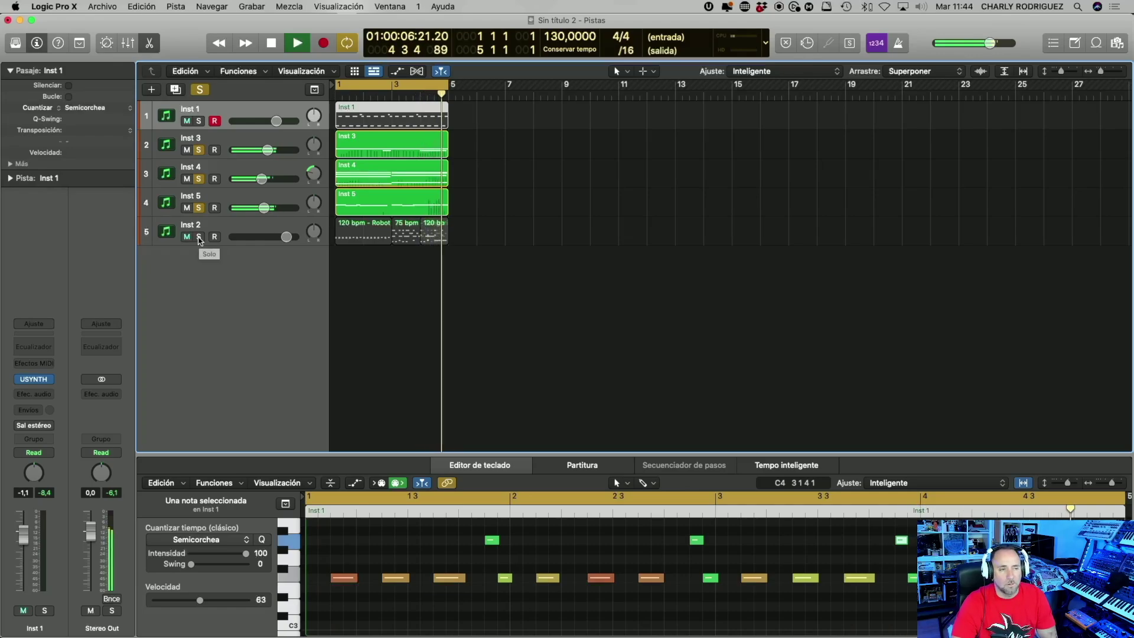
click(200, 238)
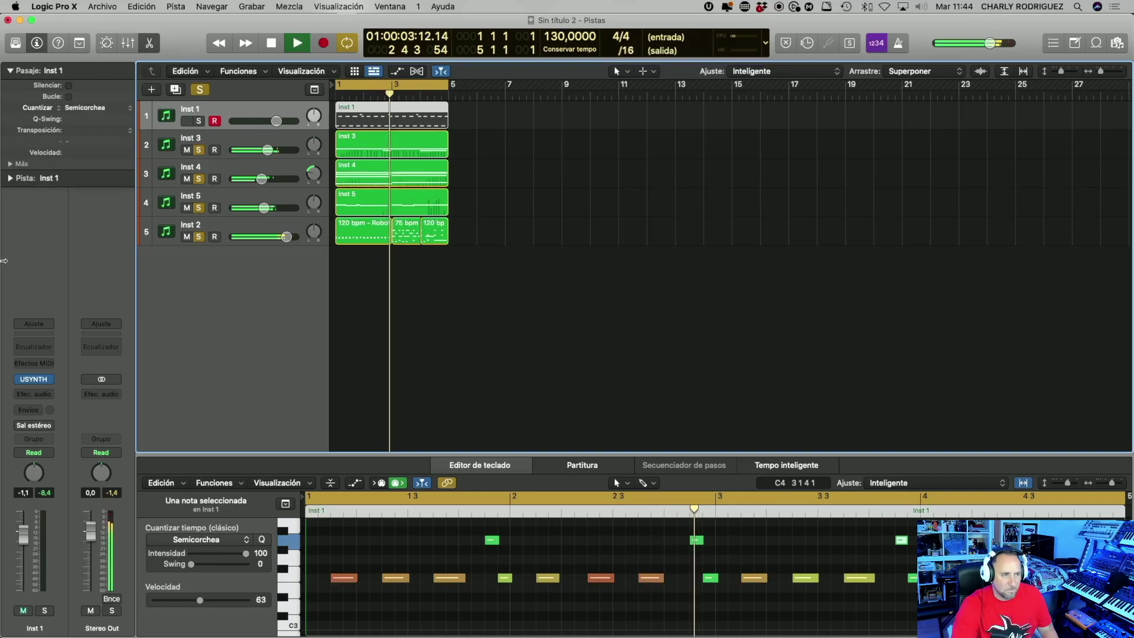
- Solo Inst 1 again, lower its volume to -2.2 dB, and turn off cycle playback
mouse_move(287, 236)
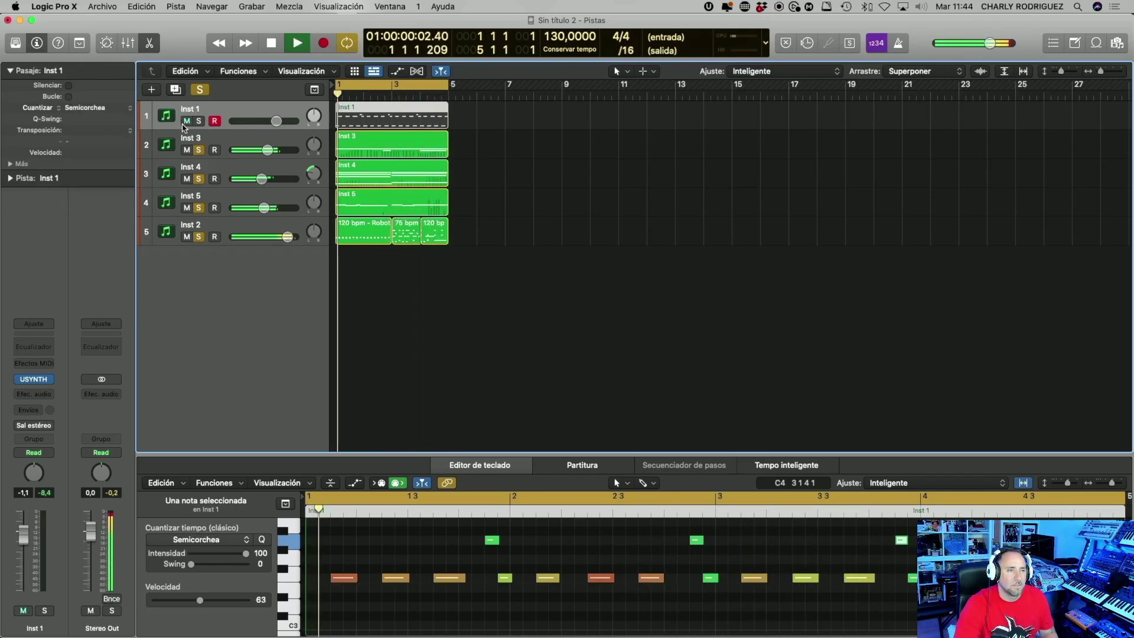
click(199, 120)
drag(273, 122, 269, 120)
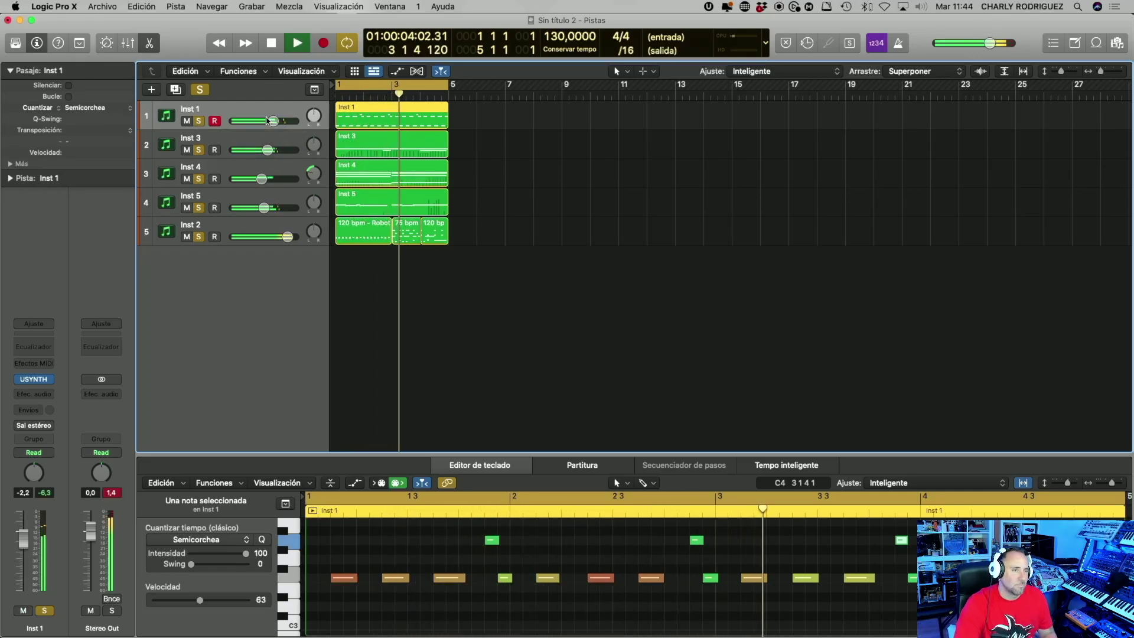
click(283, 238)
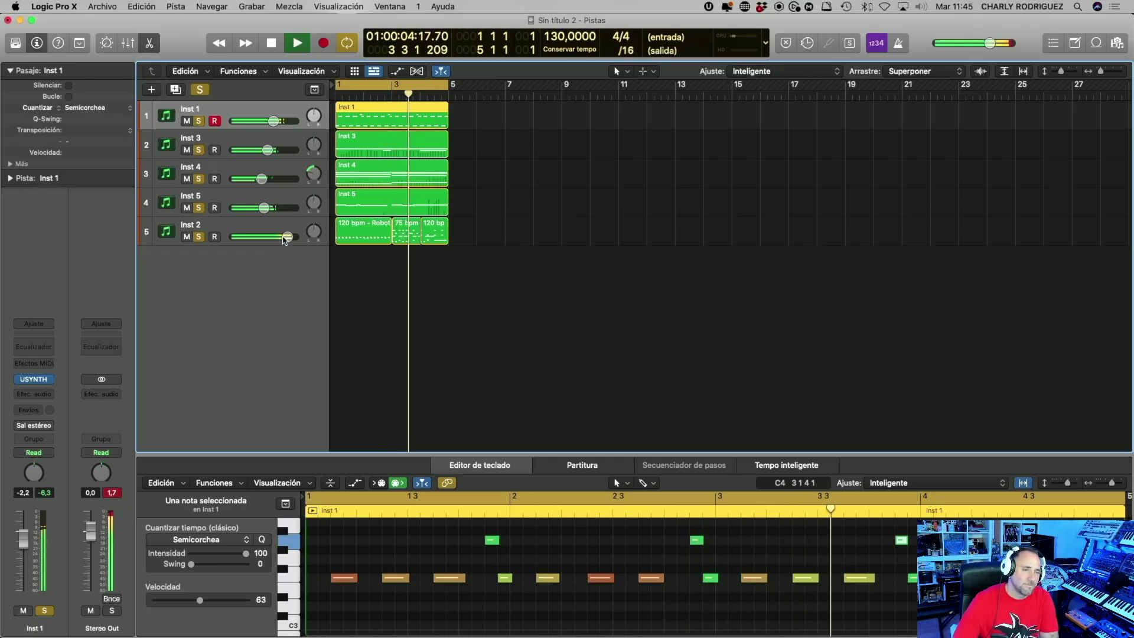
key(c)
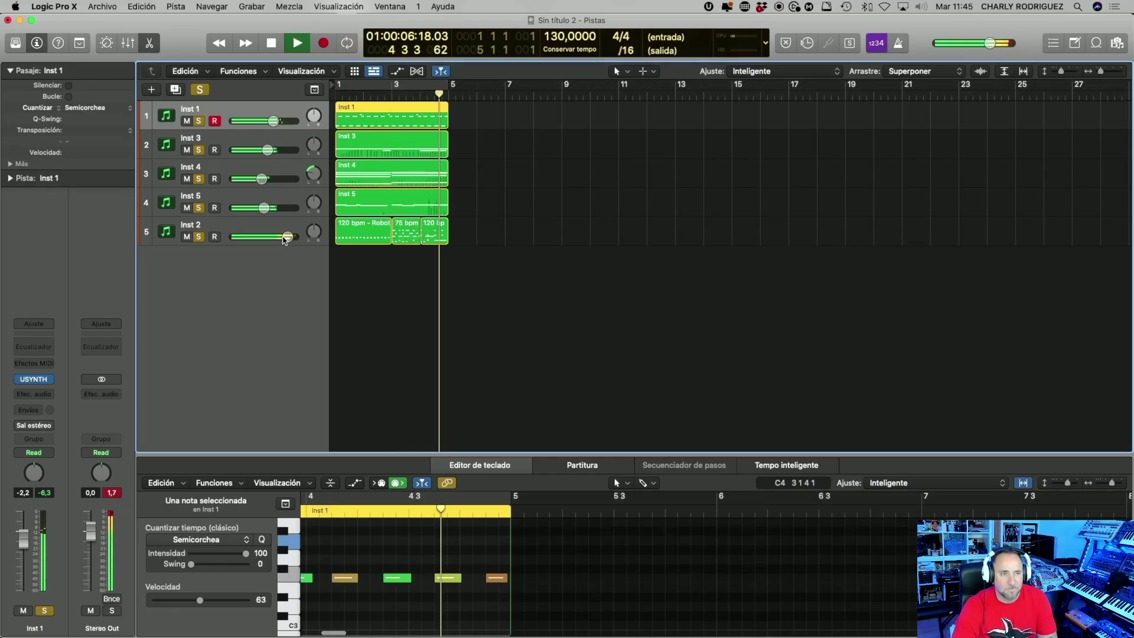